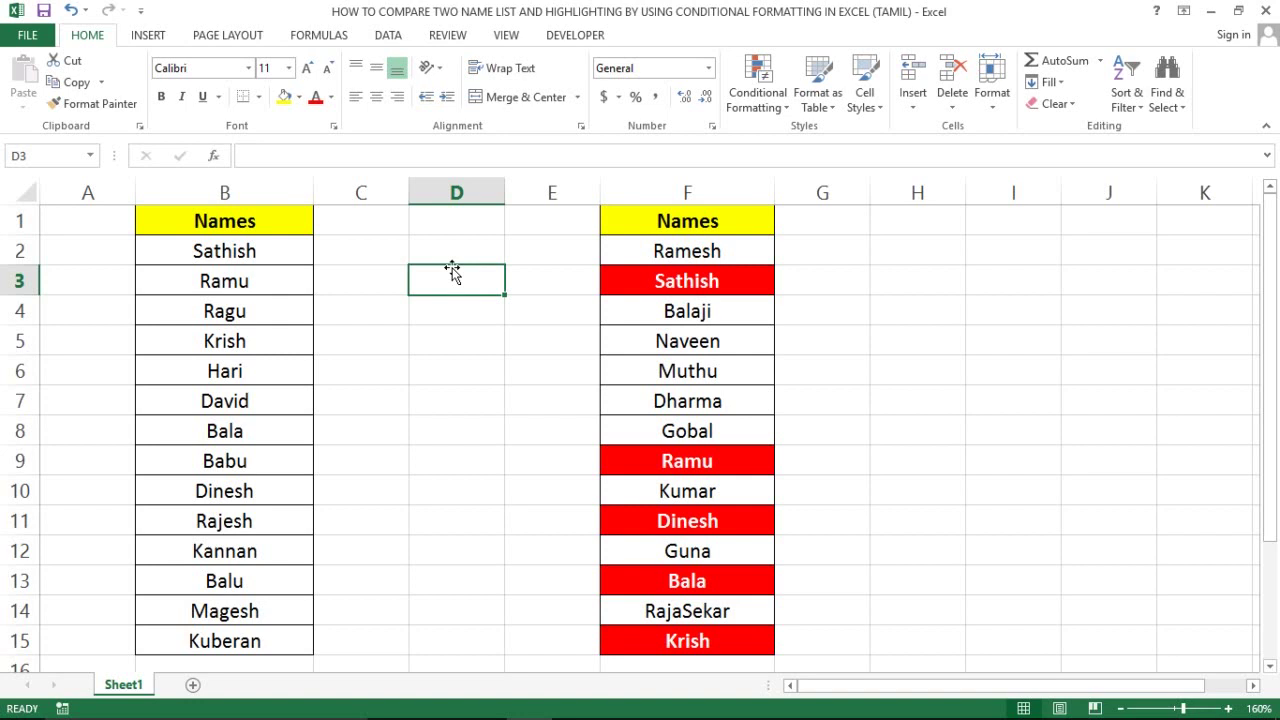
Select and copy the column B names B1:B15.
left_click(253, 195)
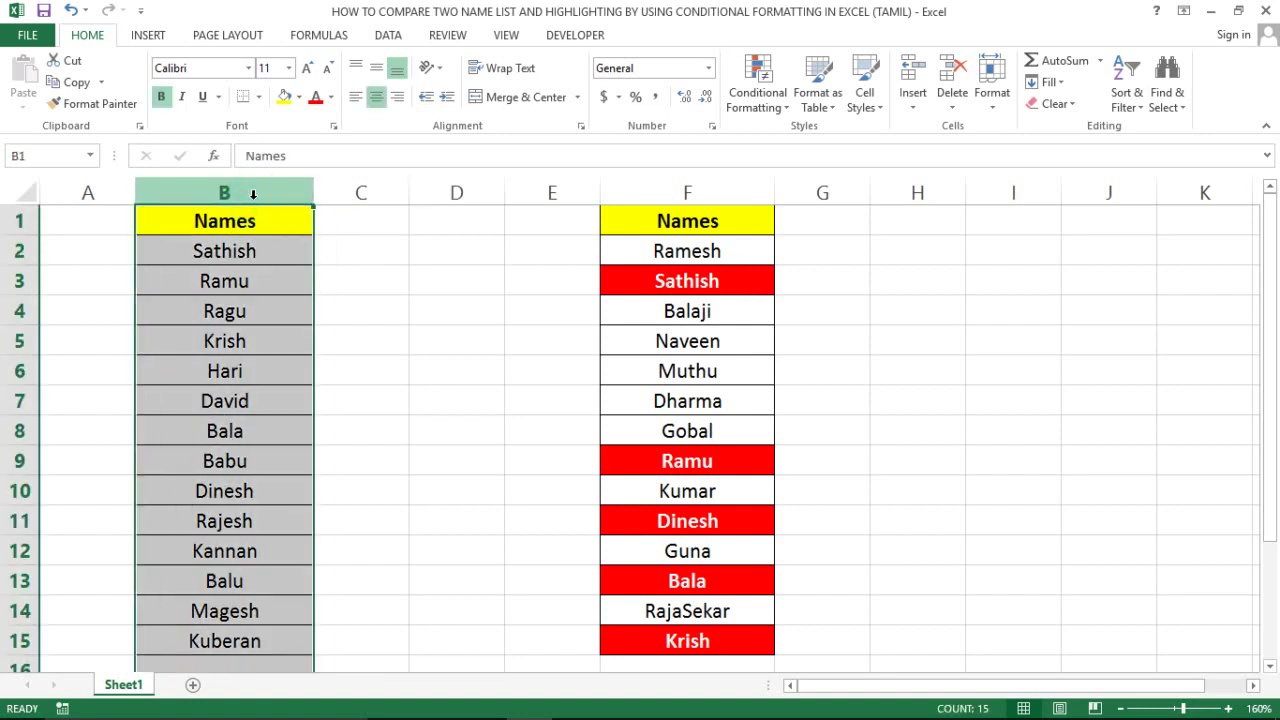
left_click(673, 190)
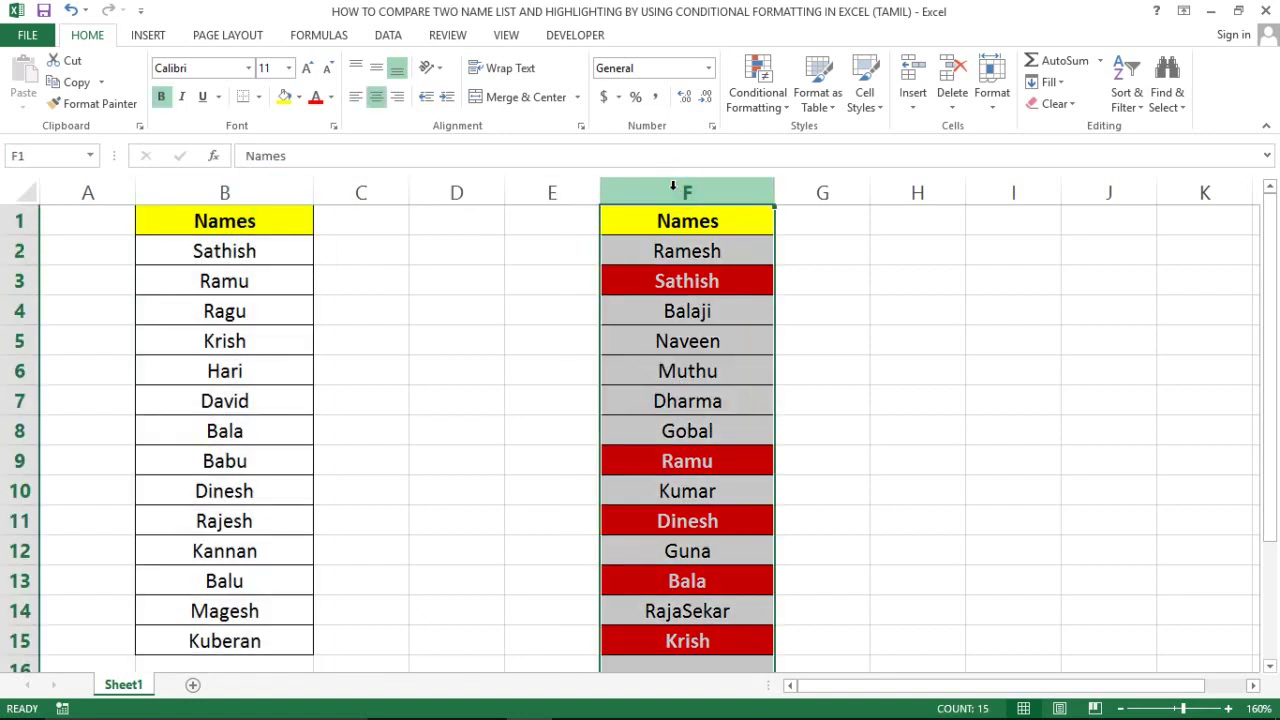
left_click(659, 251)
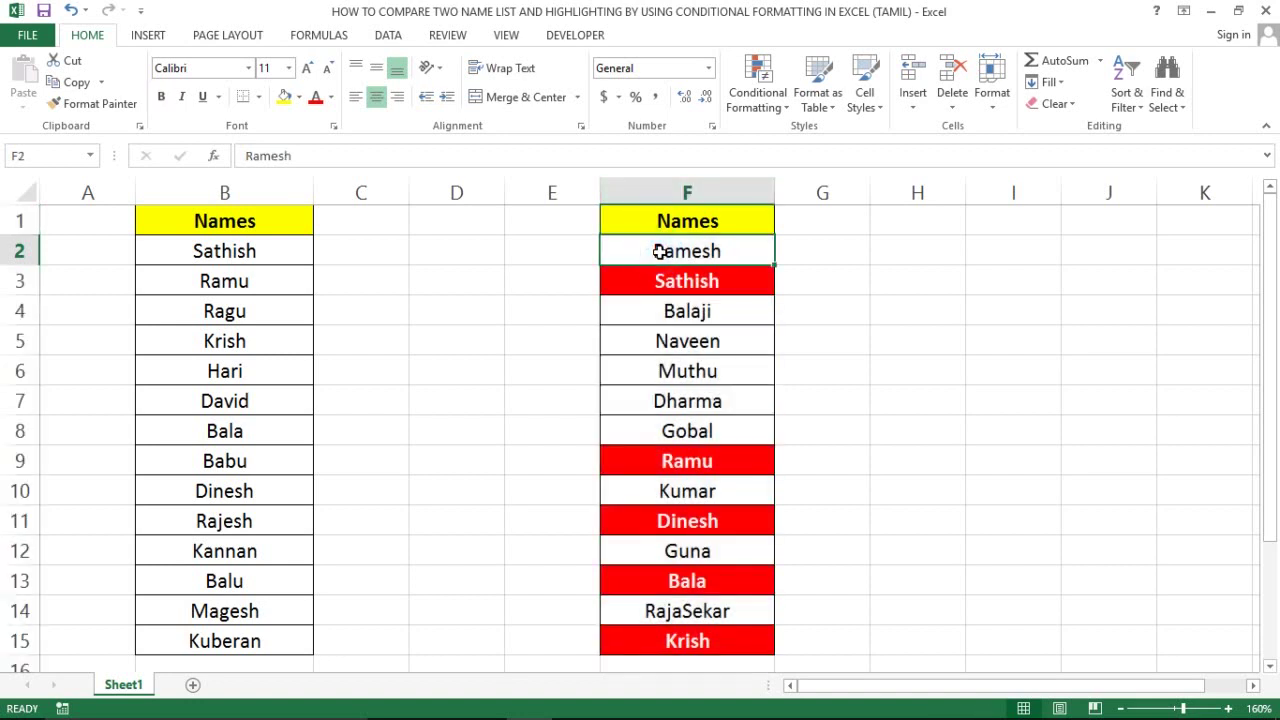
left_click(233, 219)
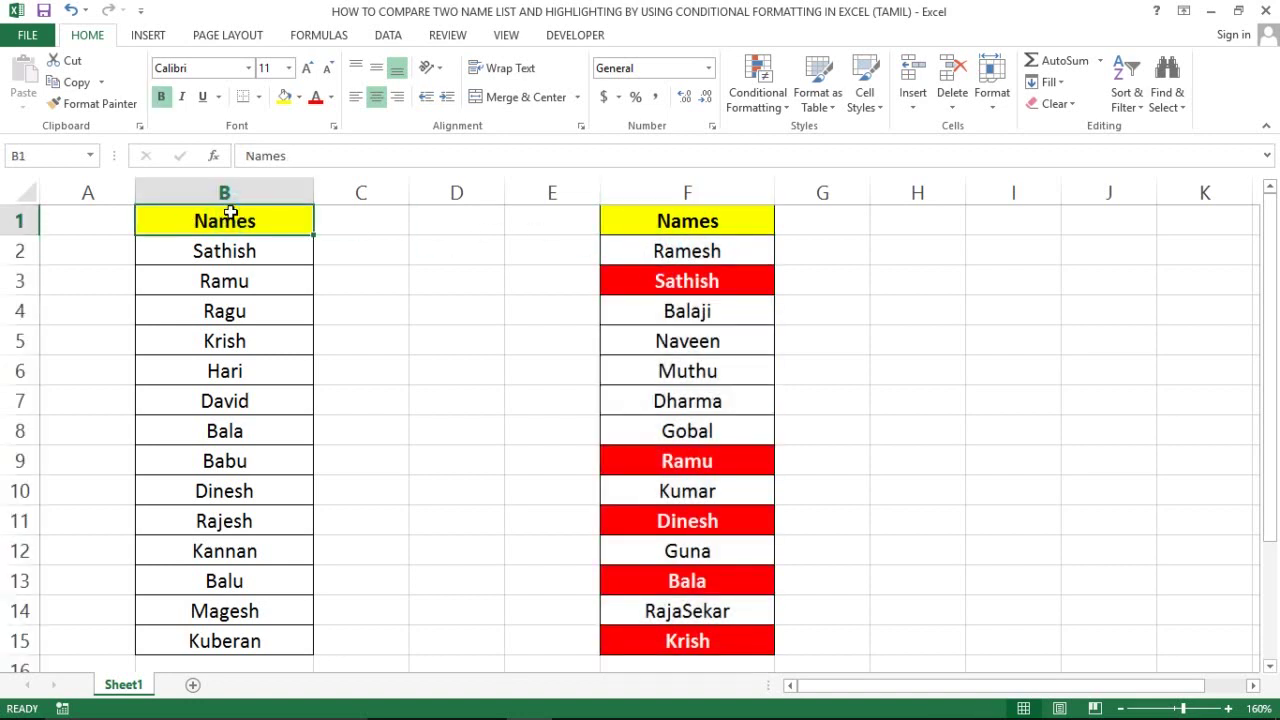
left_click(207, 181)
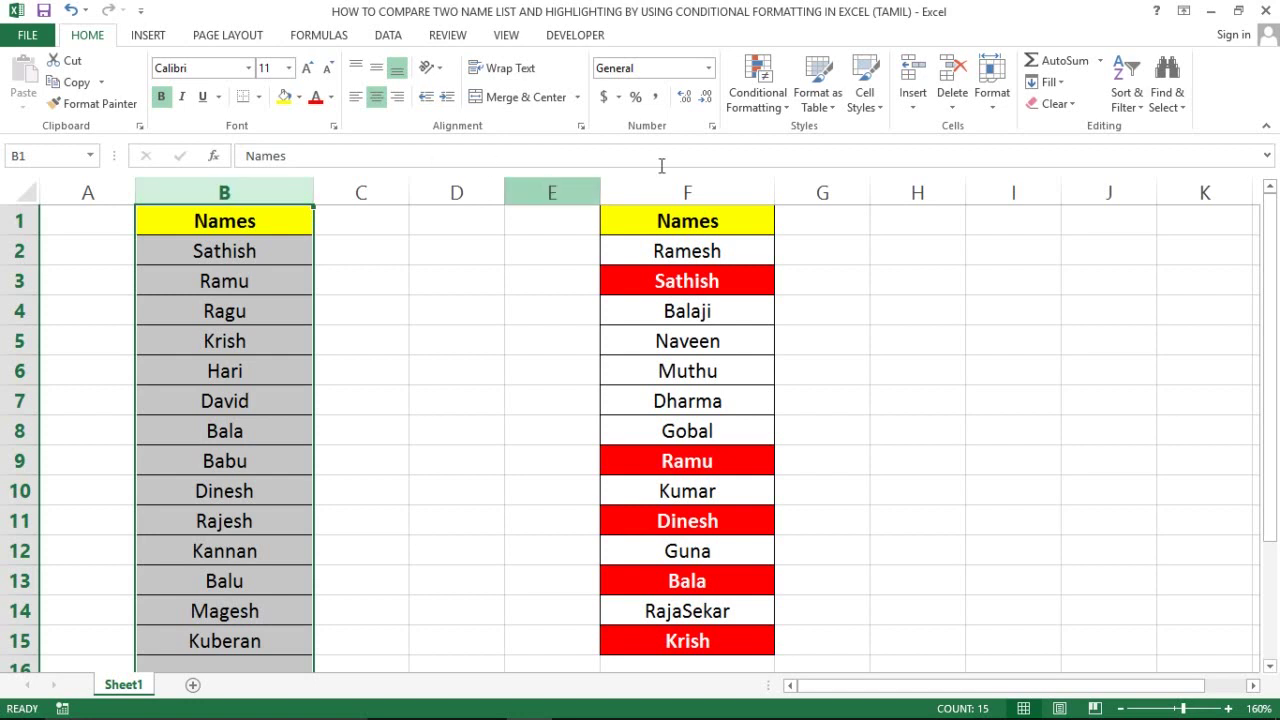
left_click(689, 183)
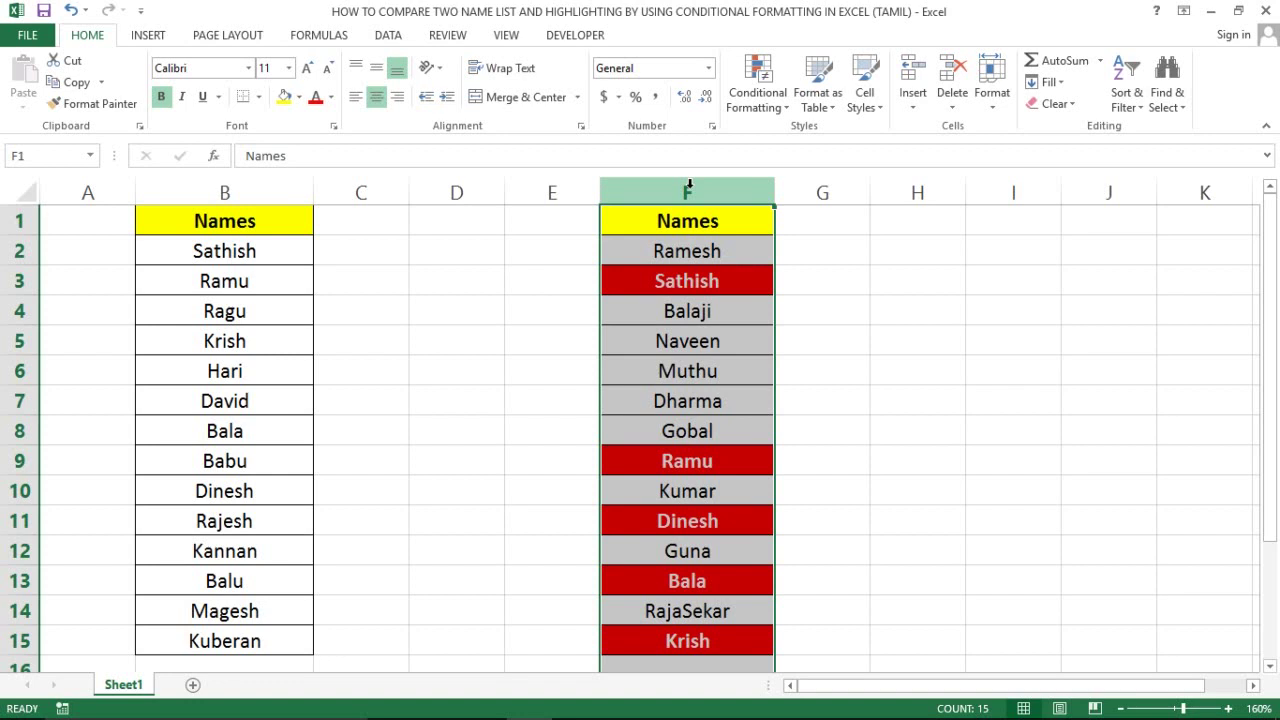
left_click(692, 212)
left_click(228, 234)
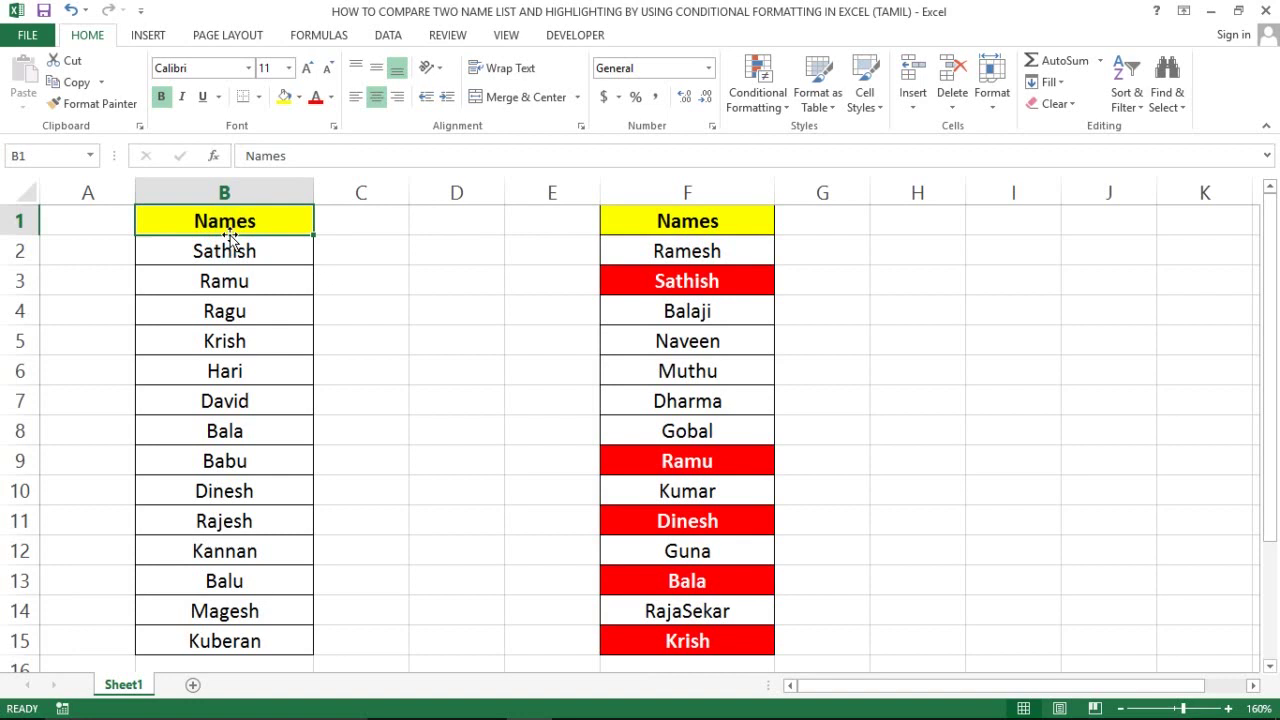
left_click(222, 192)
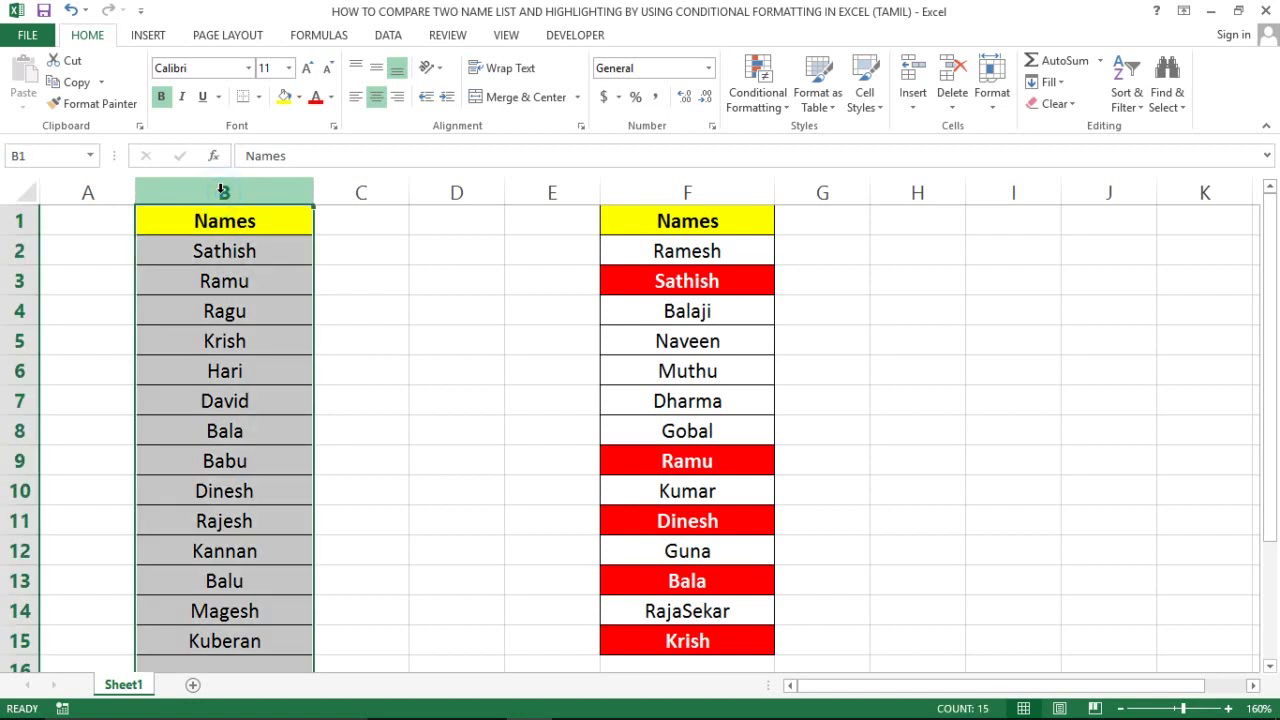
left_click(218, 210)
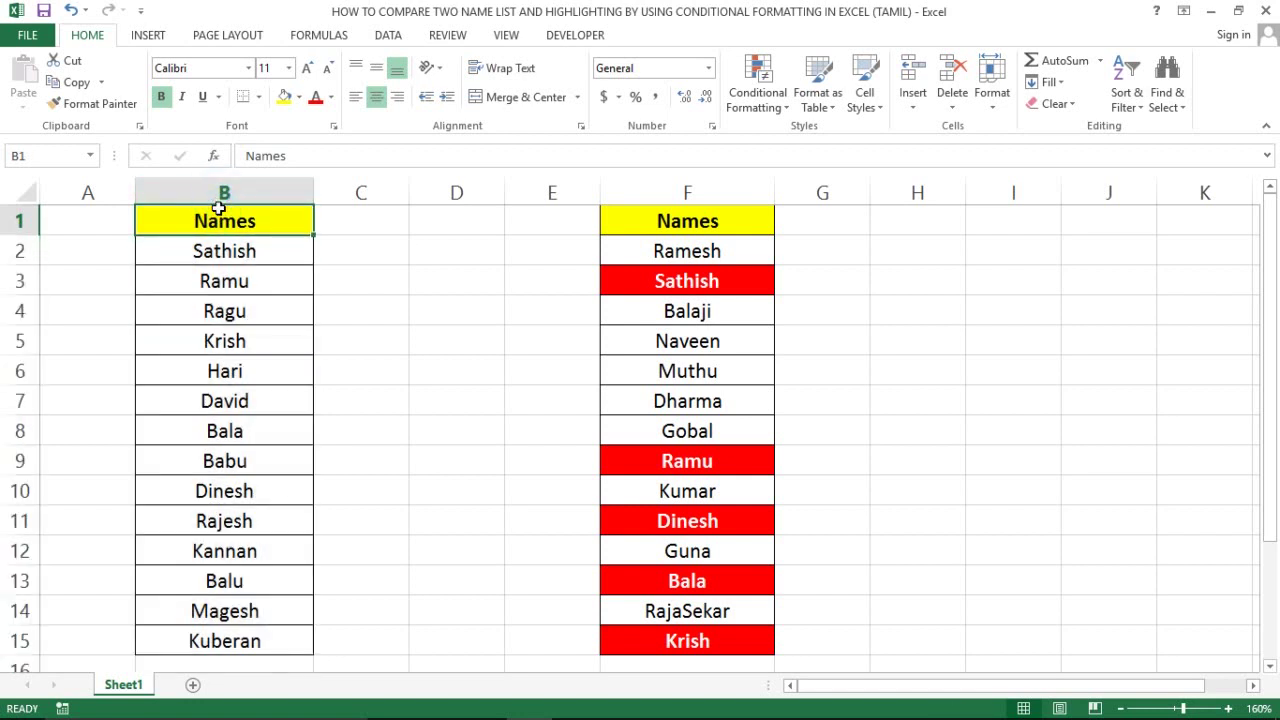
key("ctrl+shift+Down")
key("ctrl+c")
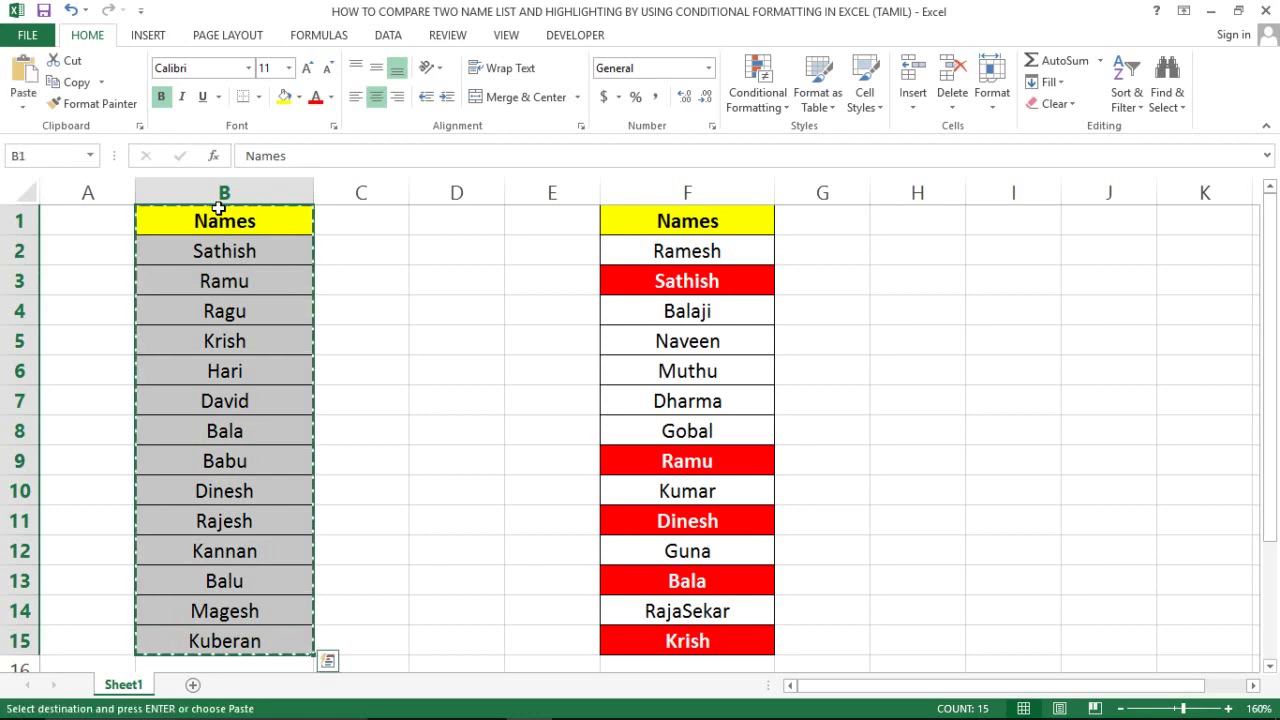
Paste the column B names into a scratch workbook, confirm no duplicates, and discard it unsaved.
key("ctrl+n")
key("Right")
key("Right")
key("Right")
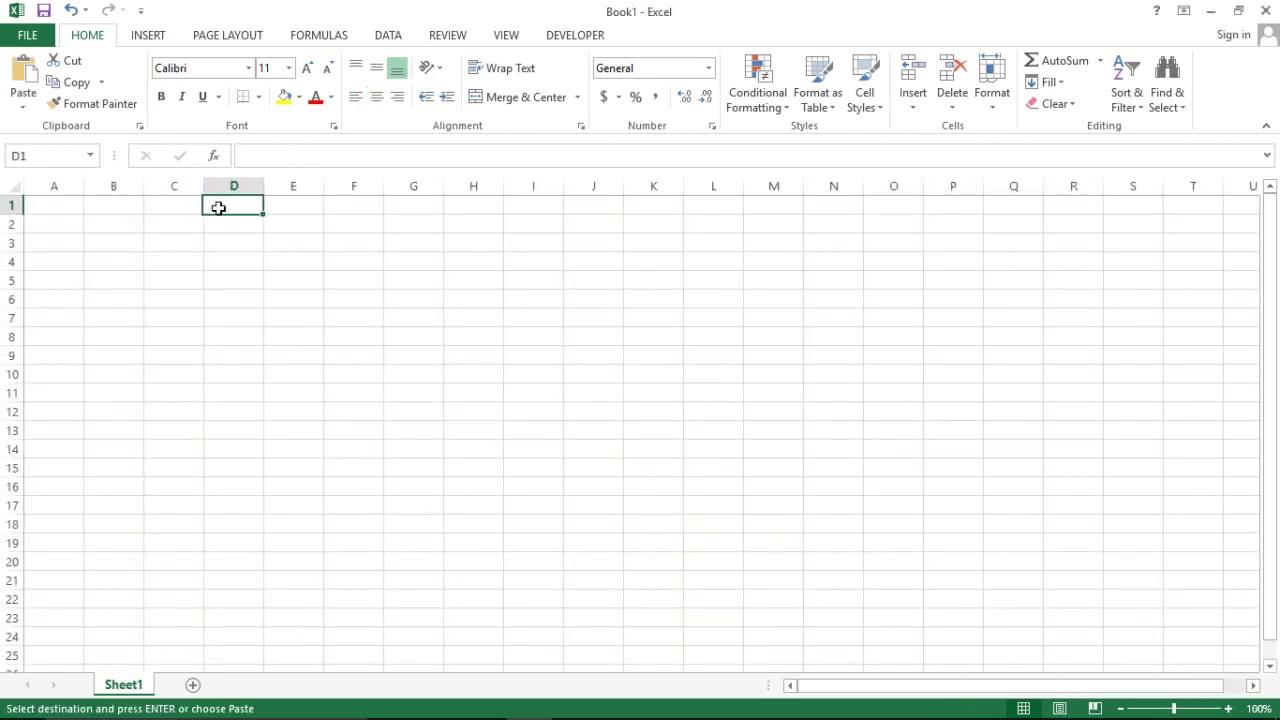
key("Right")
key("Right")
key("ctrl+v")
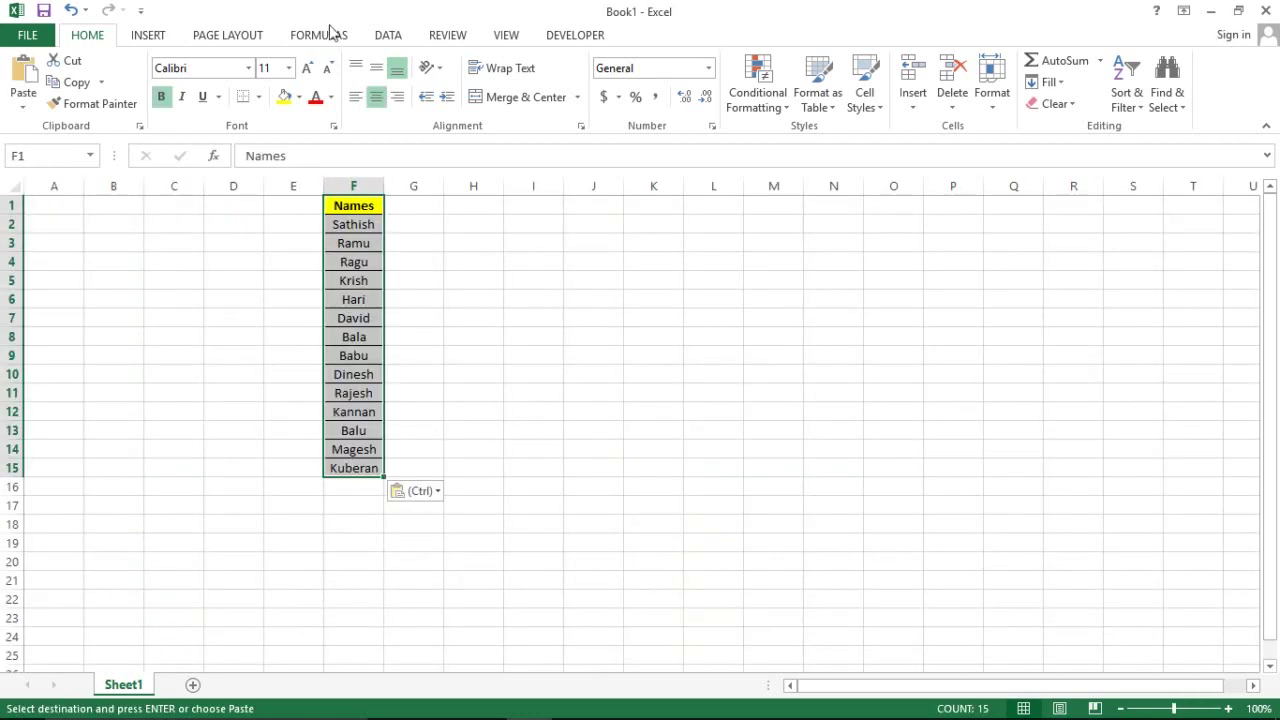
left_click(388, 36)
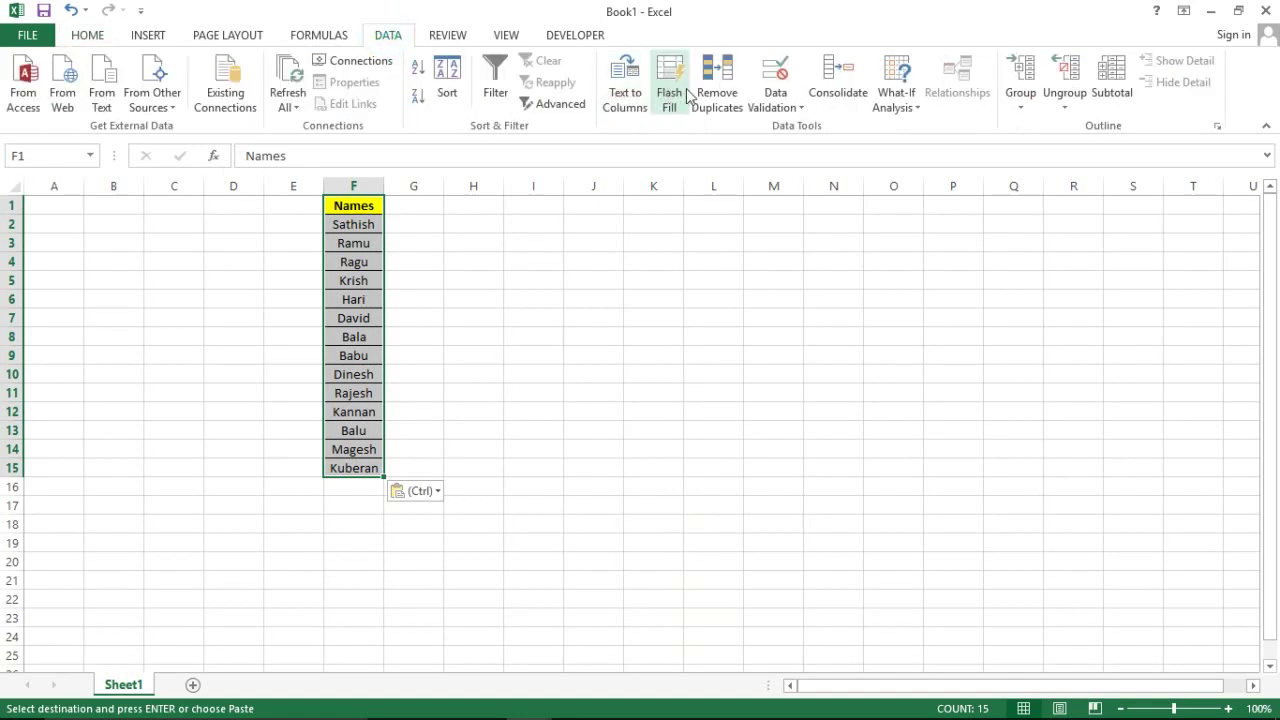
left_click(709, 95)
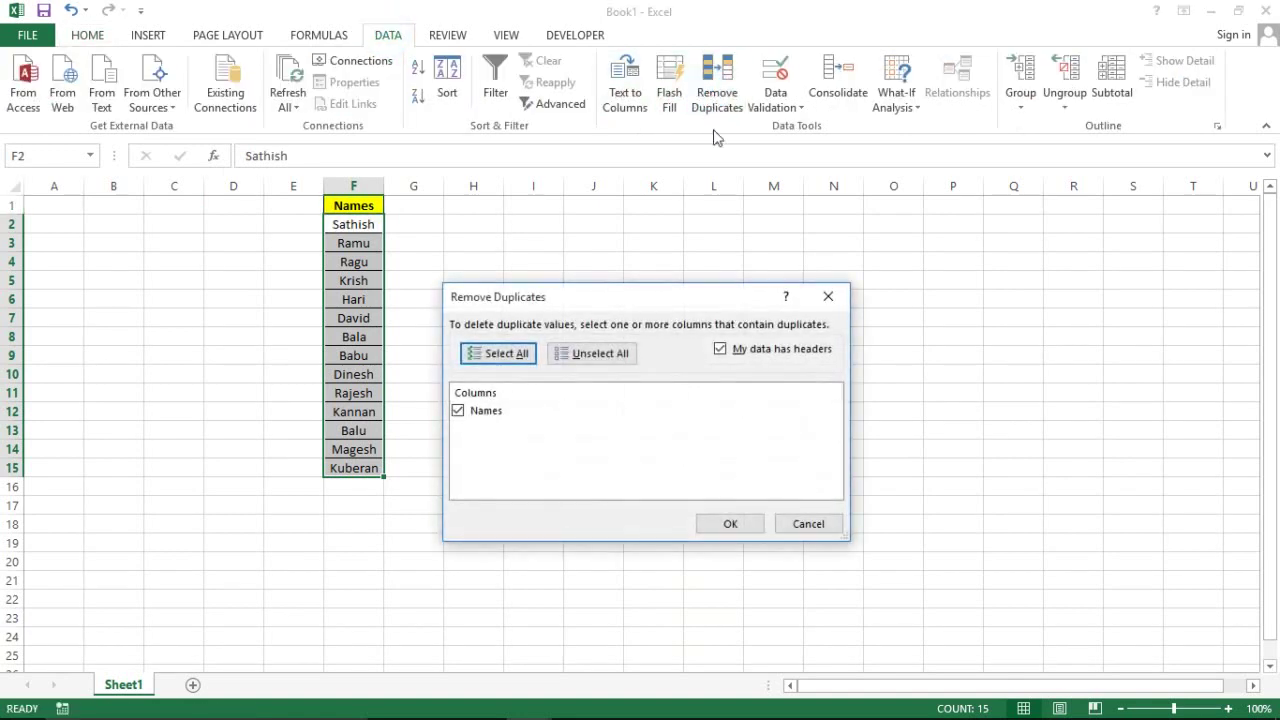
left_click(727, 524)
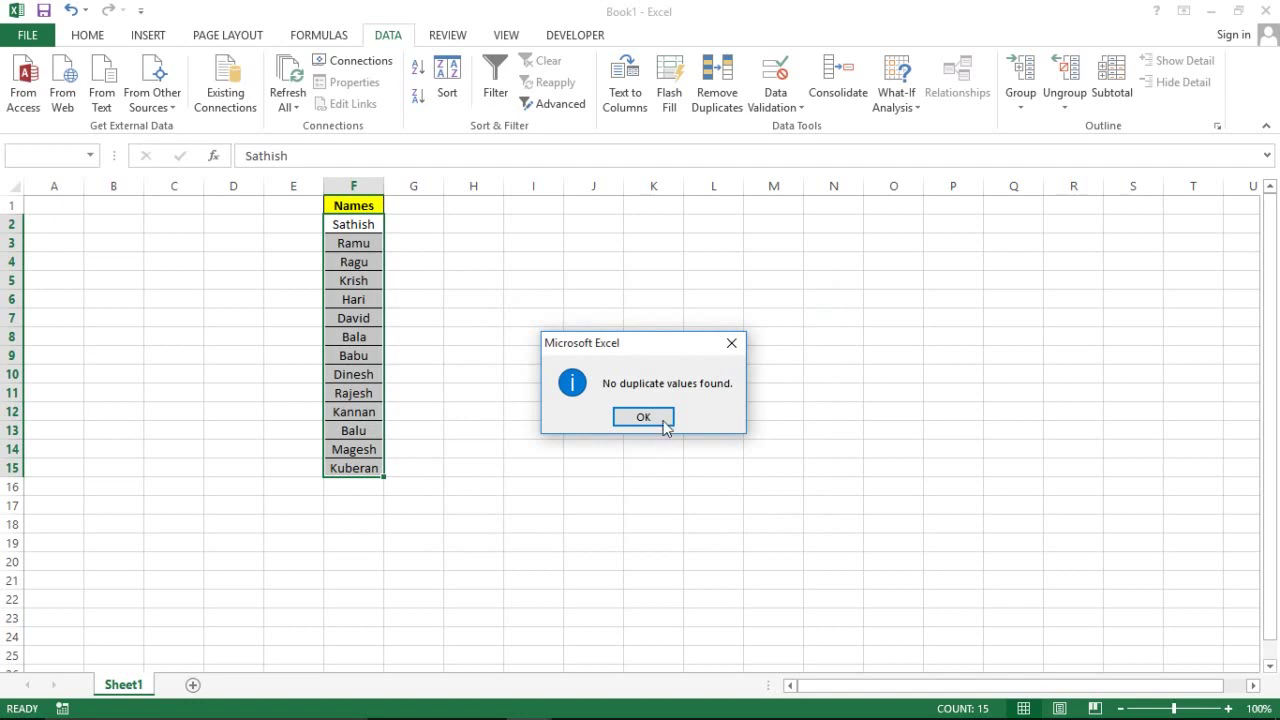
left_click(663, 419)
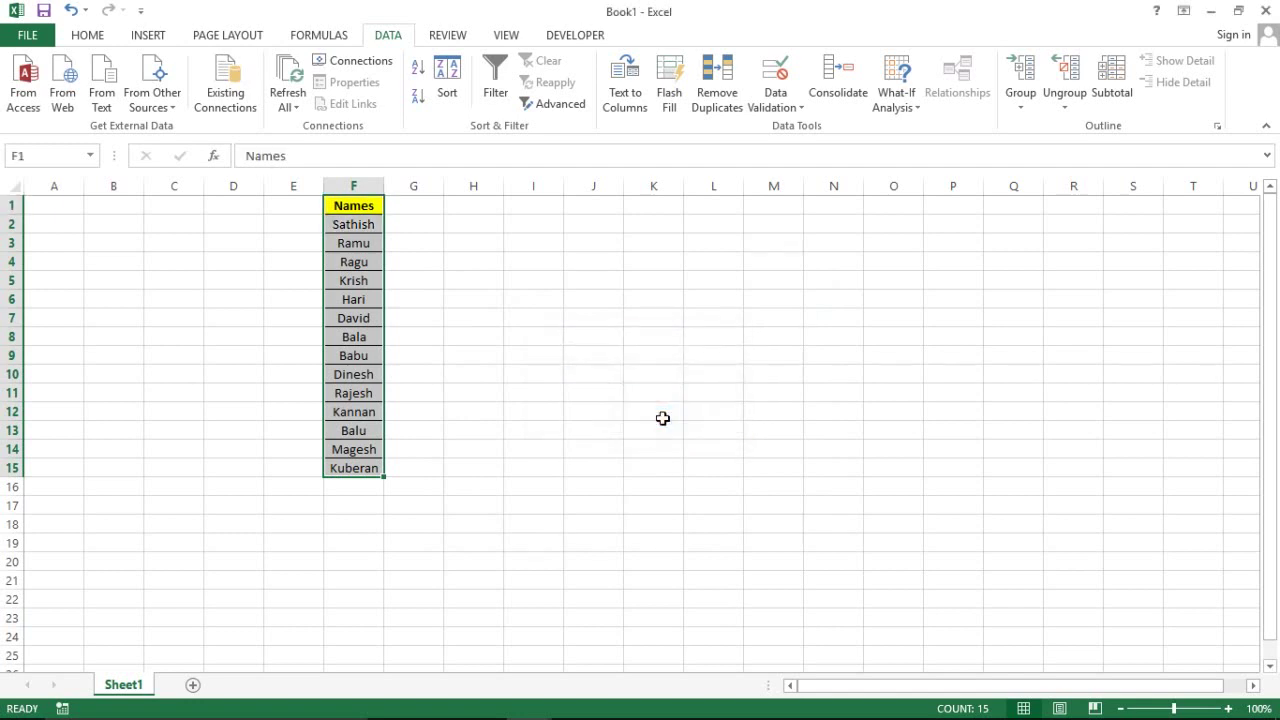
key("alt+F4")
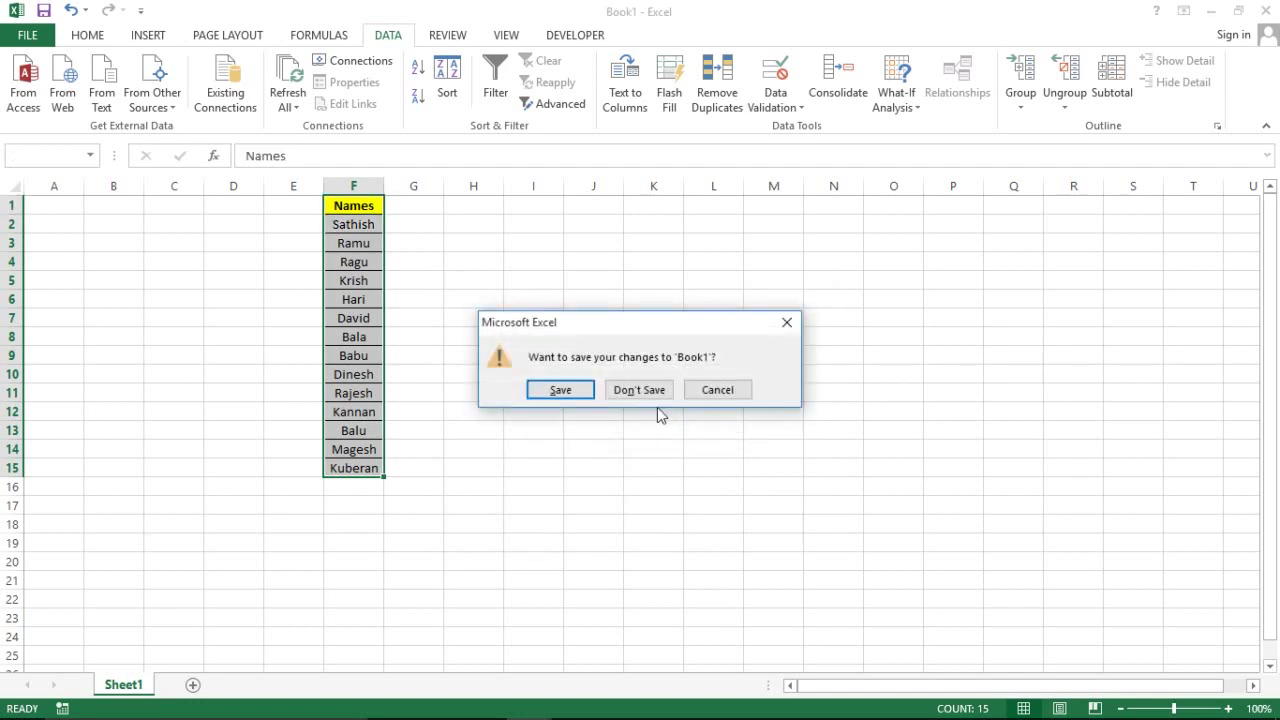
left_click(657, 398)
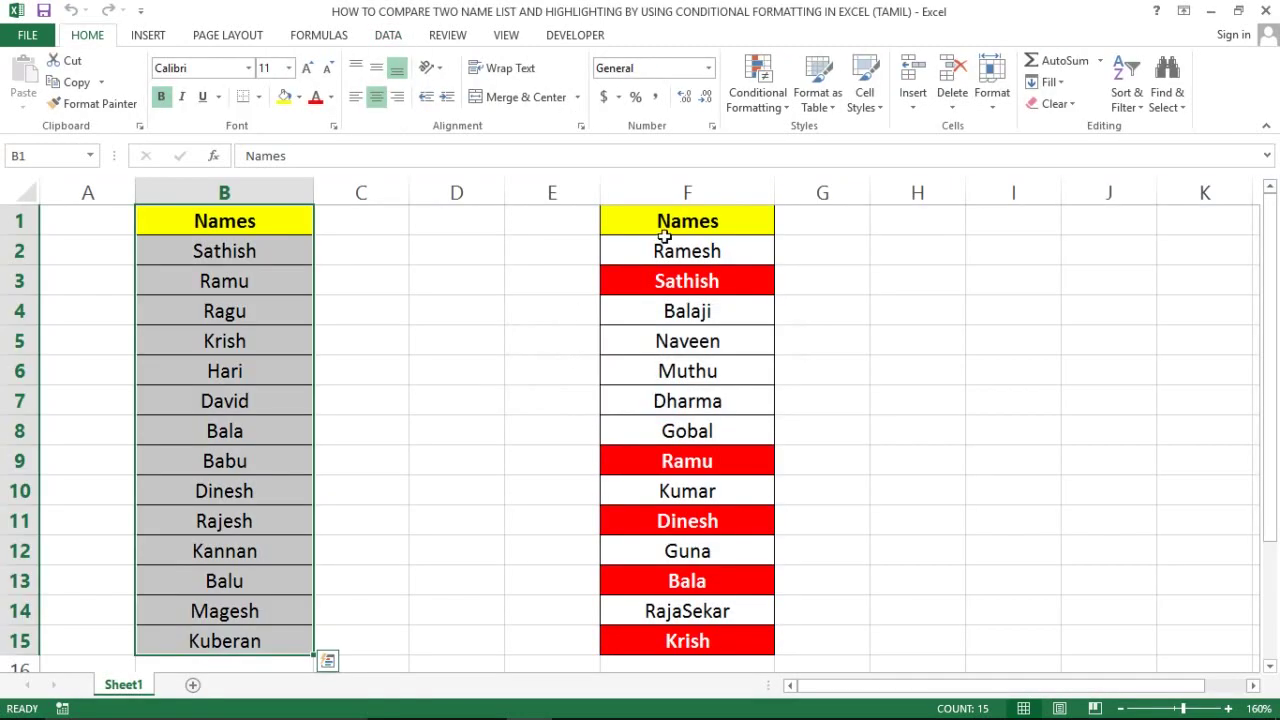
Copy the column F names F1:F15 and check for duplicates in a scratch workbook, then discard it.
left_click(663, 240)
left_click(663, 228)
key("ctrl+shift+Down")
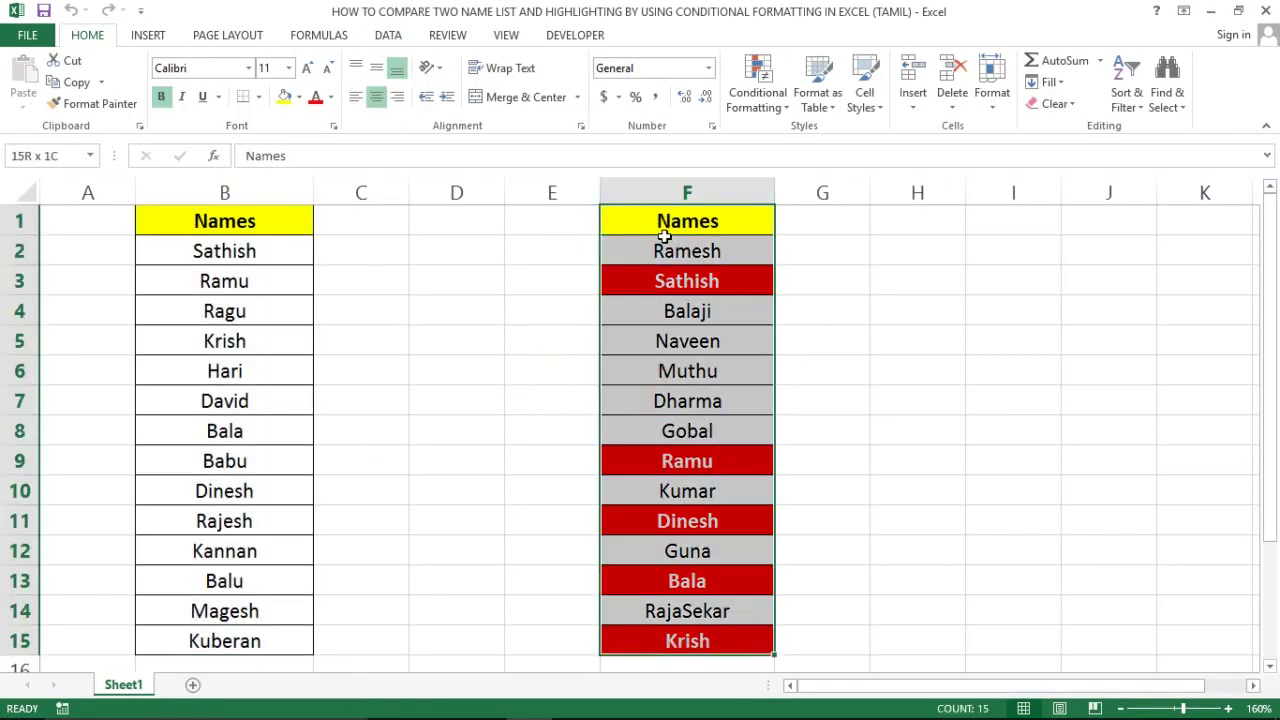
key("ctrl+c")
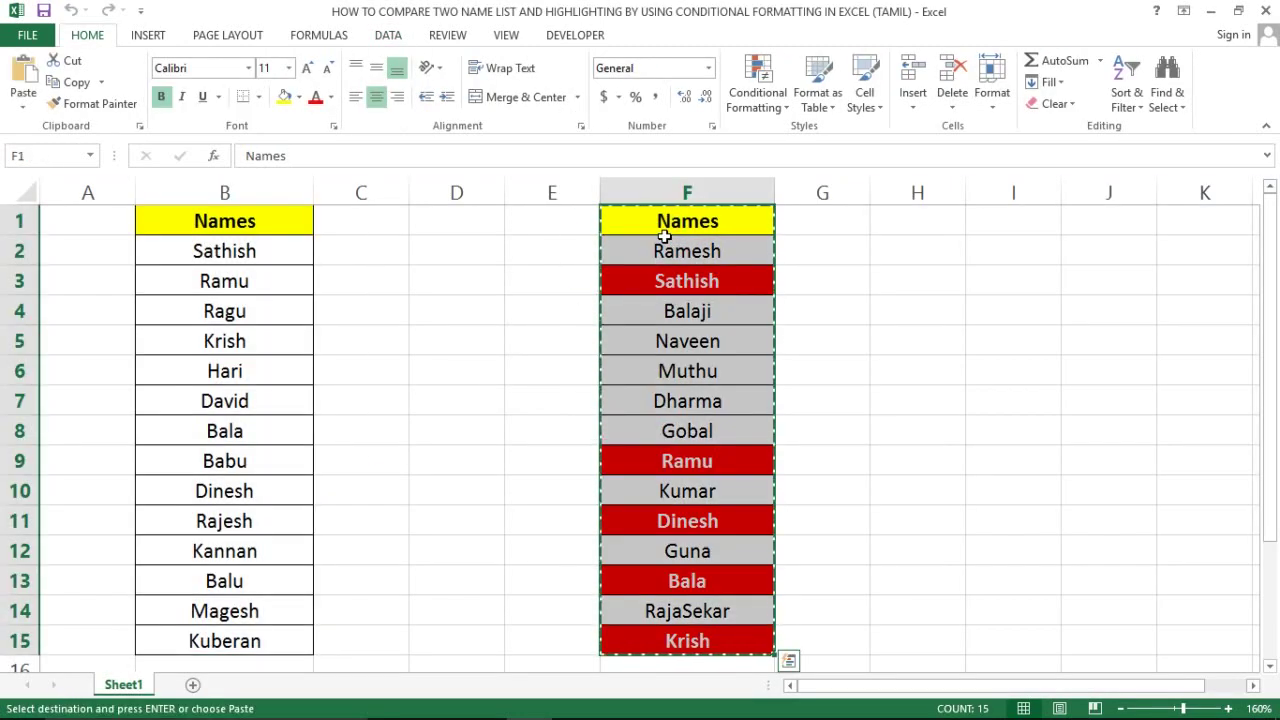
key("ctrl+n")
key("Right")
key("Right")
key("Right")
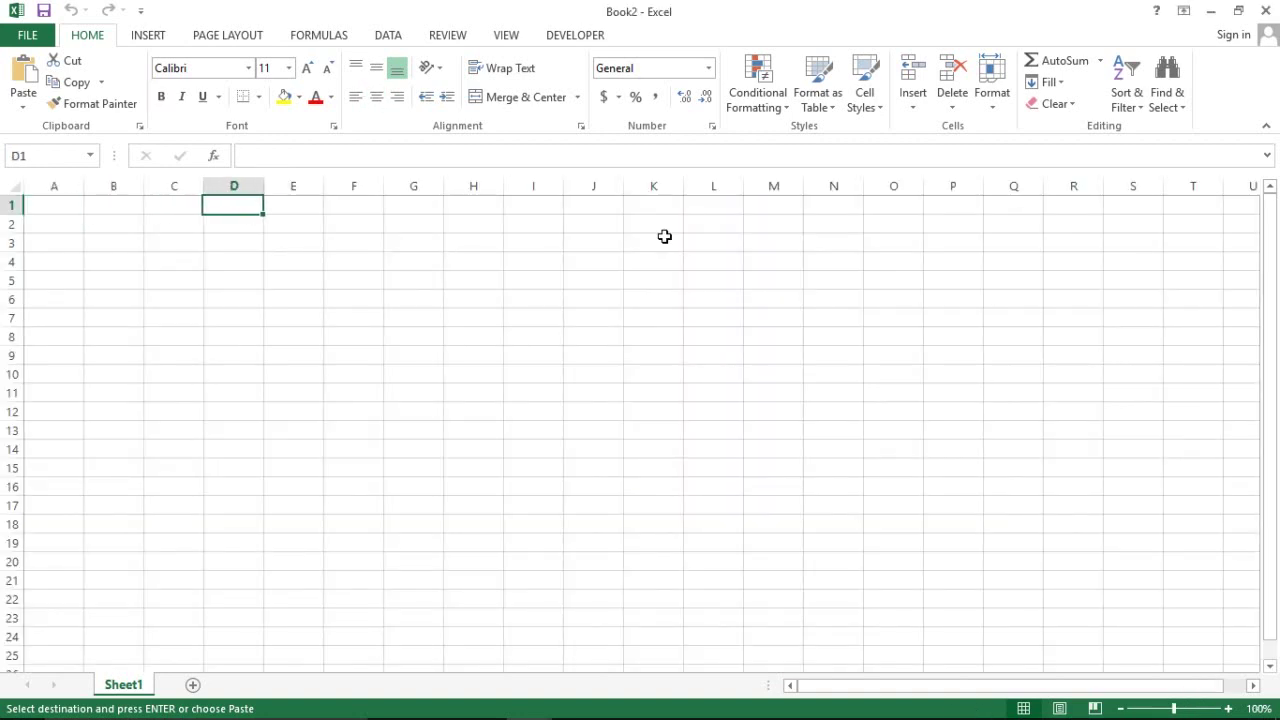
key("Right")
key("ctrl+v")
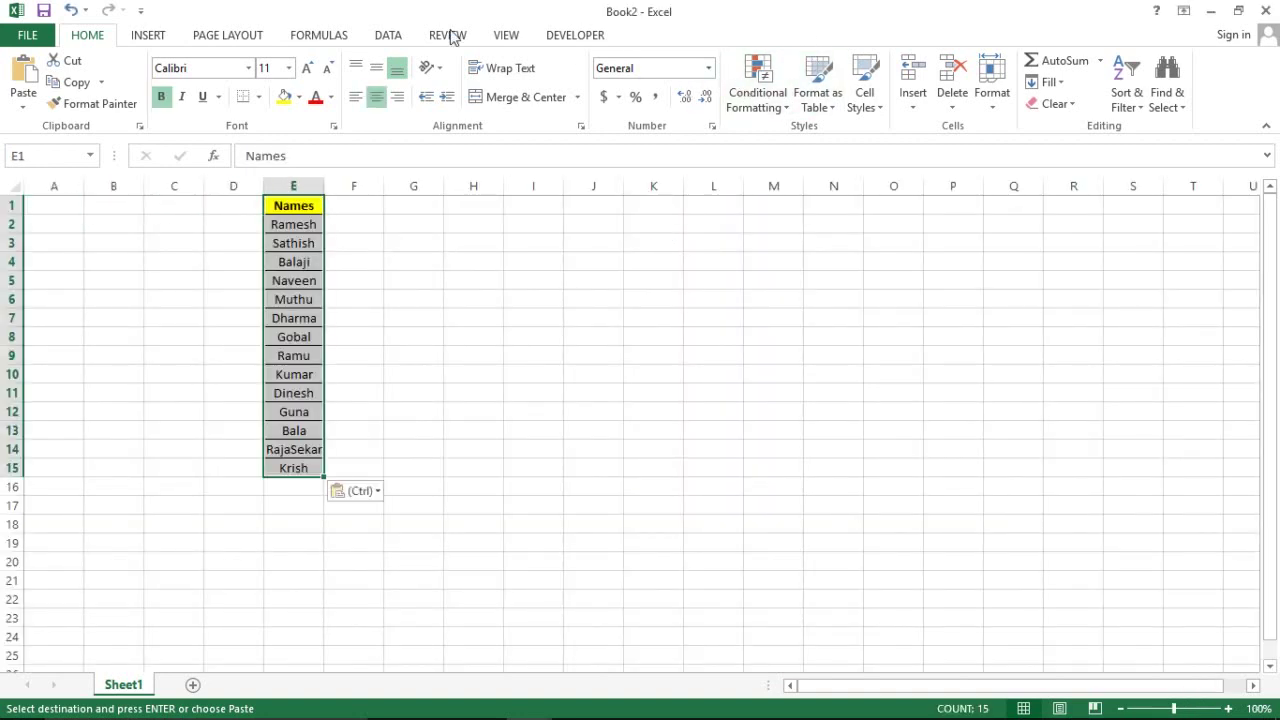
left_click(390, 37)
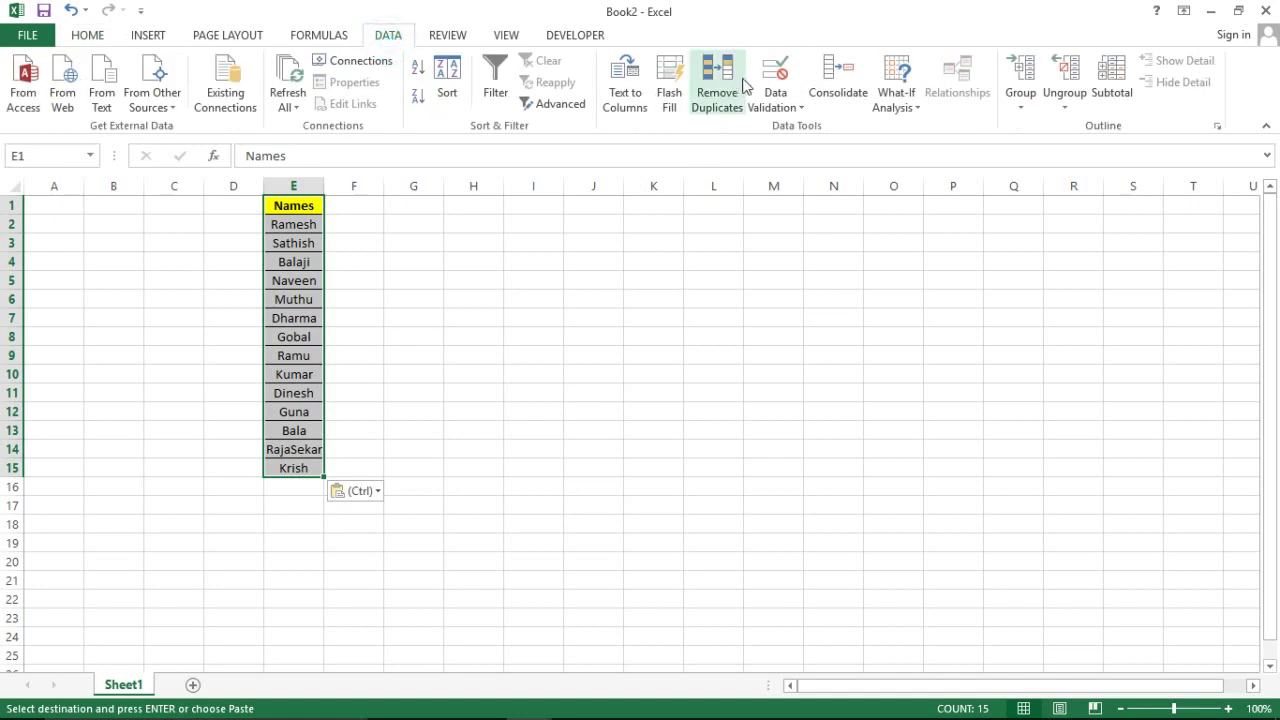
left_click(735, 88)
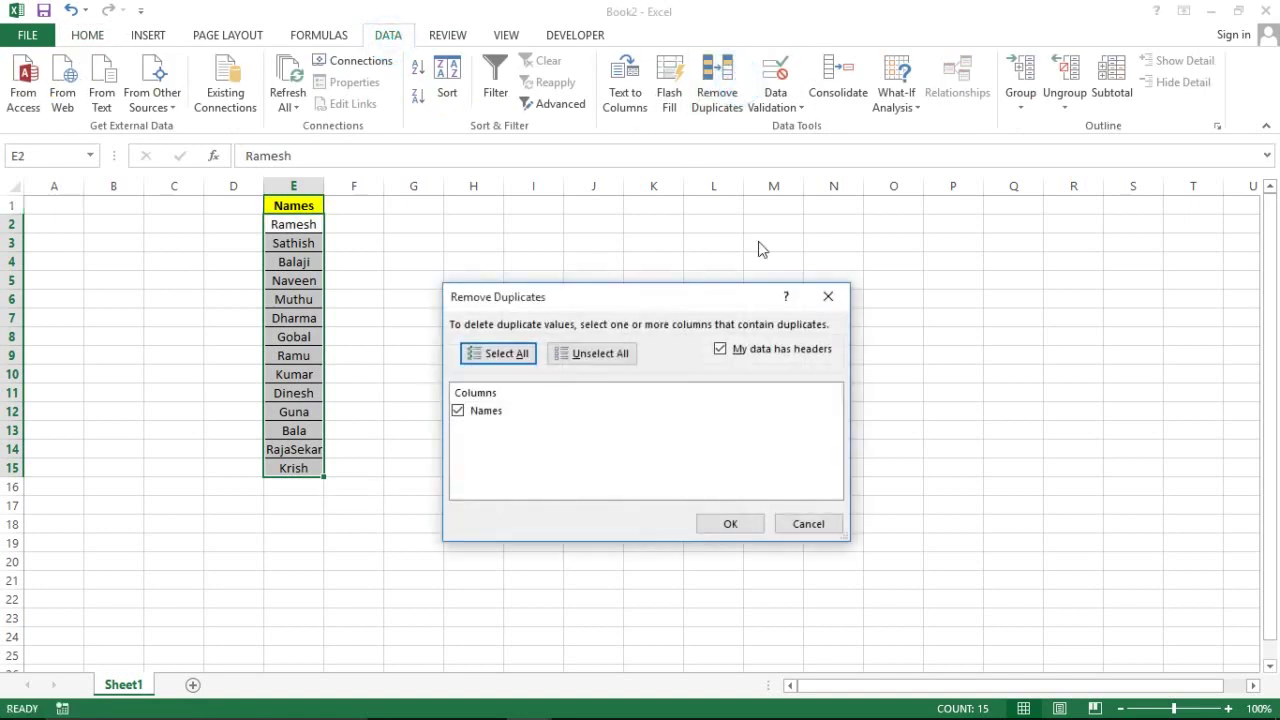
left_click(728, 526)
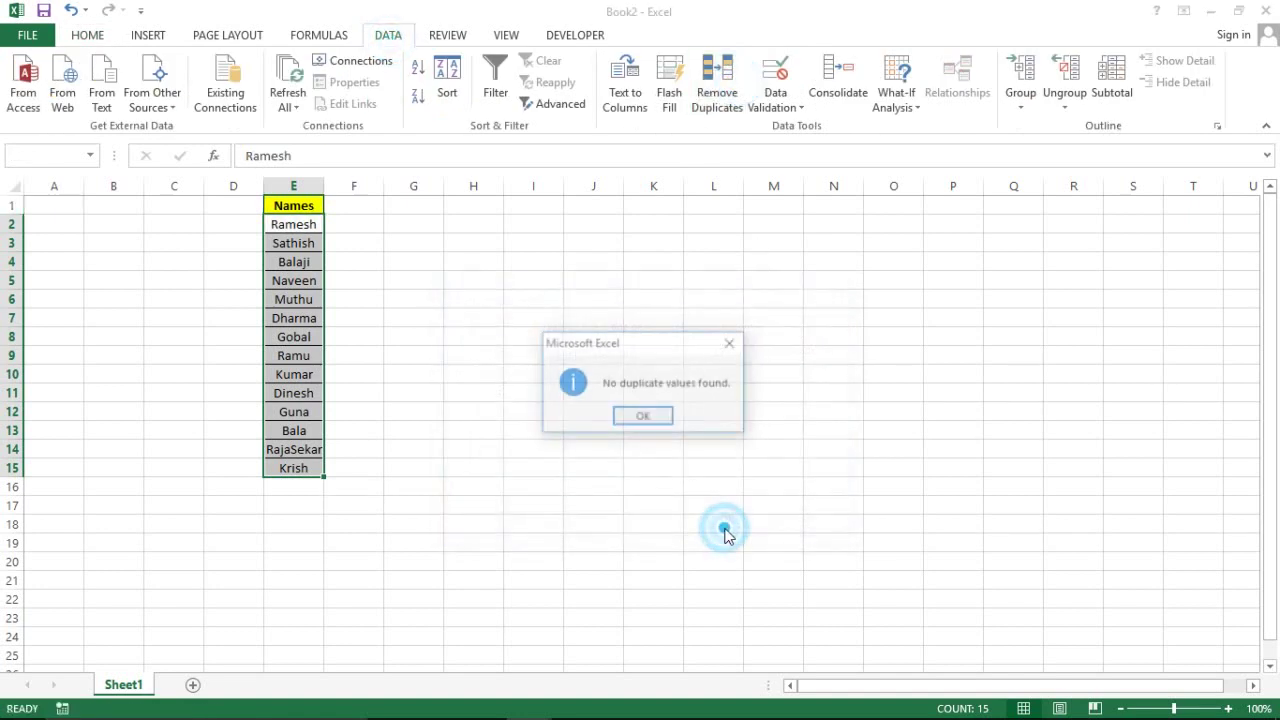
left_click(643, 418)
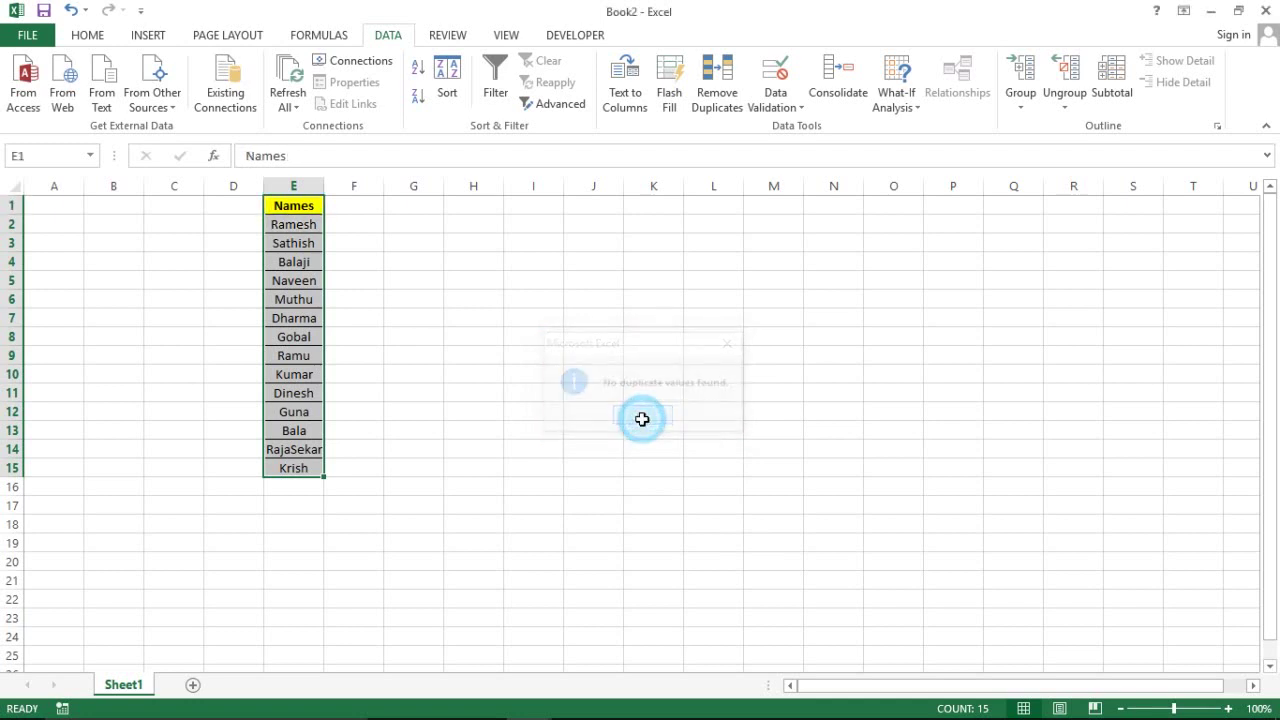
left_click(1265, 10)
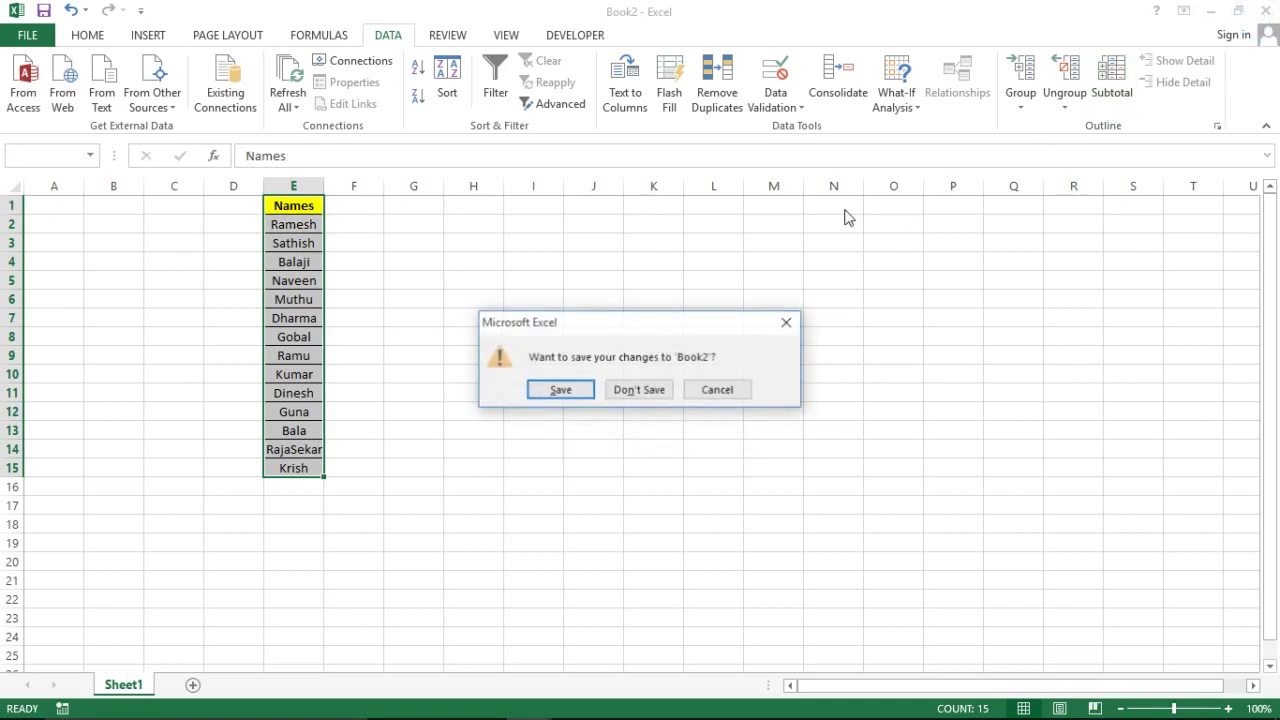
left_click(620, 388)
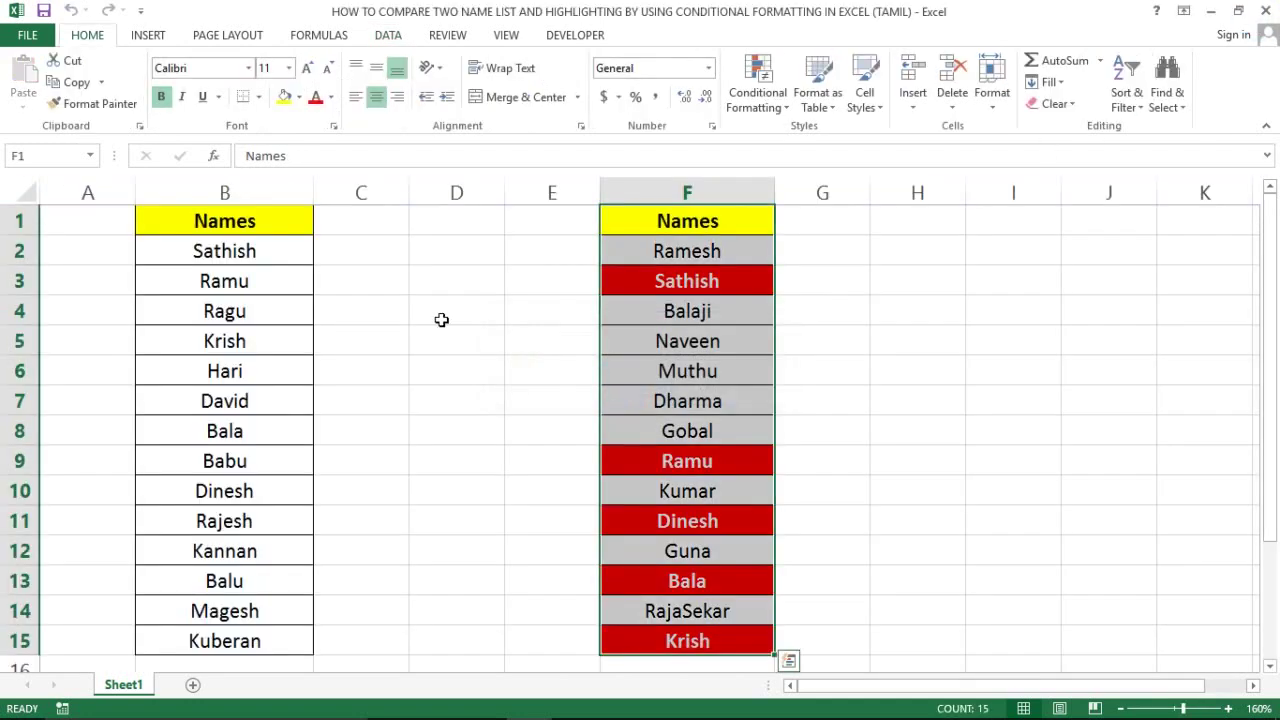
Review the column F name list F1:F15, pointing out the red Sathish in F3.
left_click(250, 208)
left_click(246, 180)
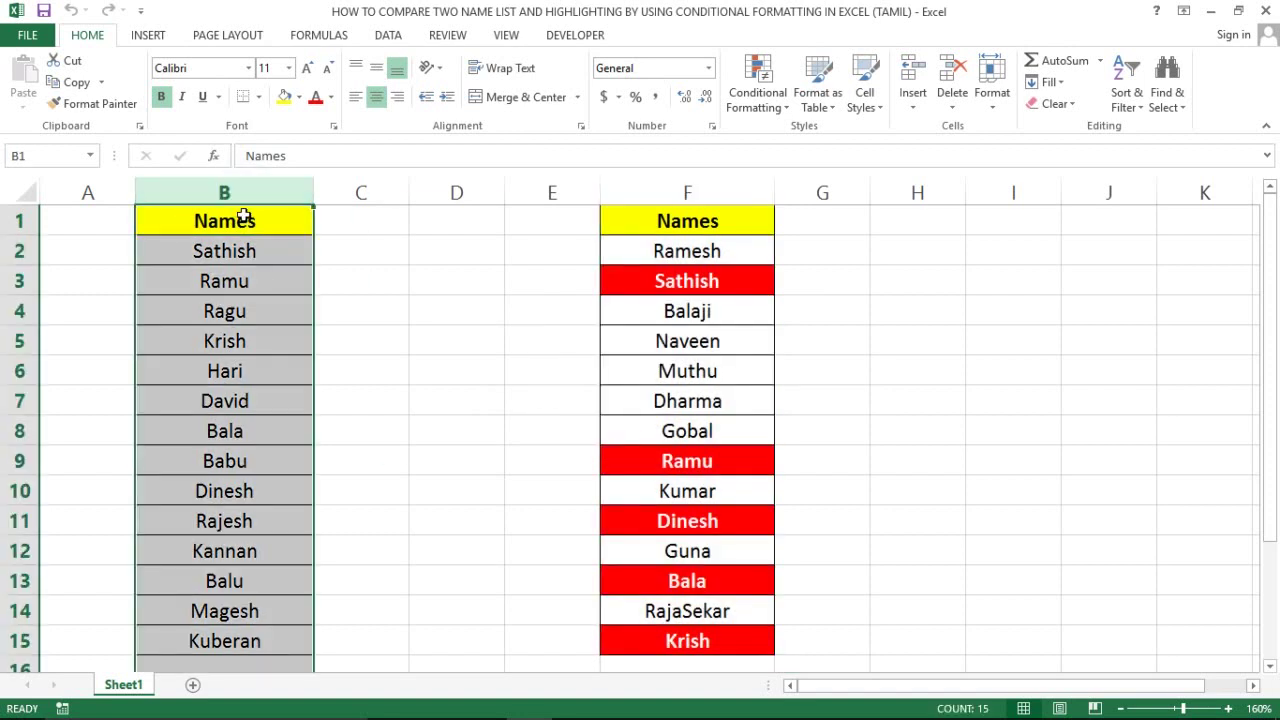
left_click(245, 216)
left_click(224, 281)
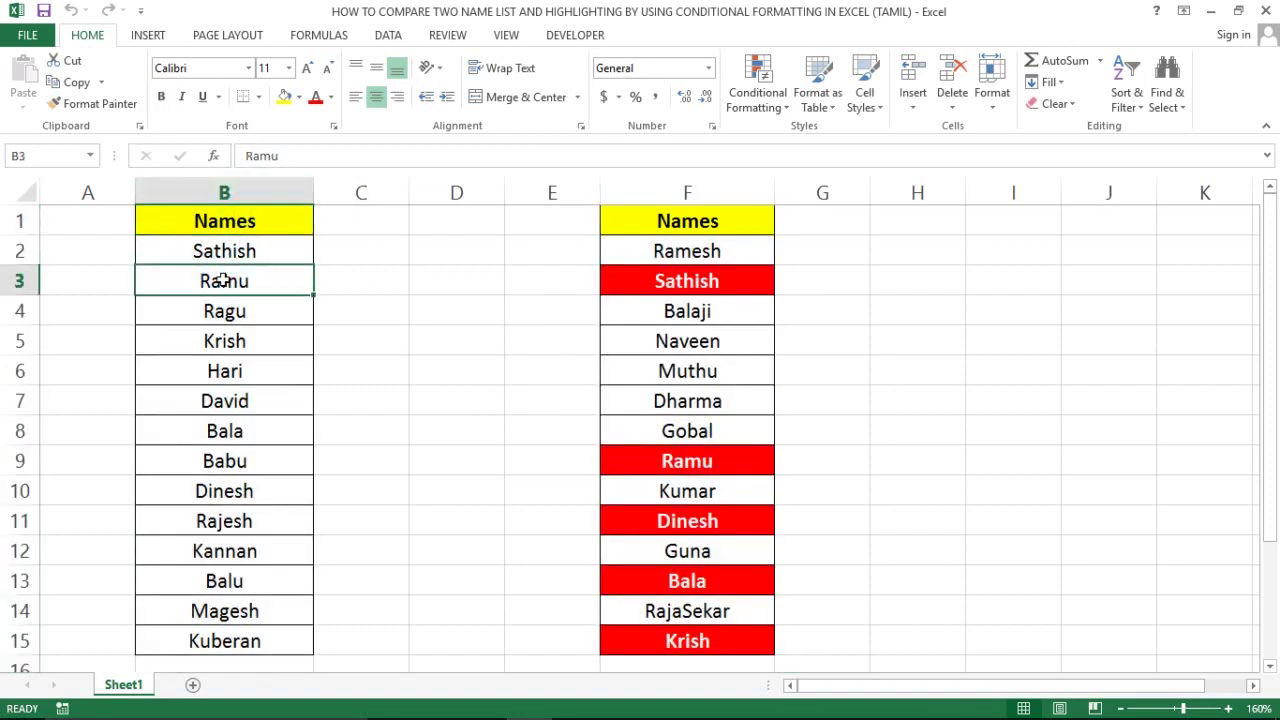
key("Right")
key("Right")
key("Right")
key("Right")
key("Right")
key("Left")
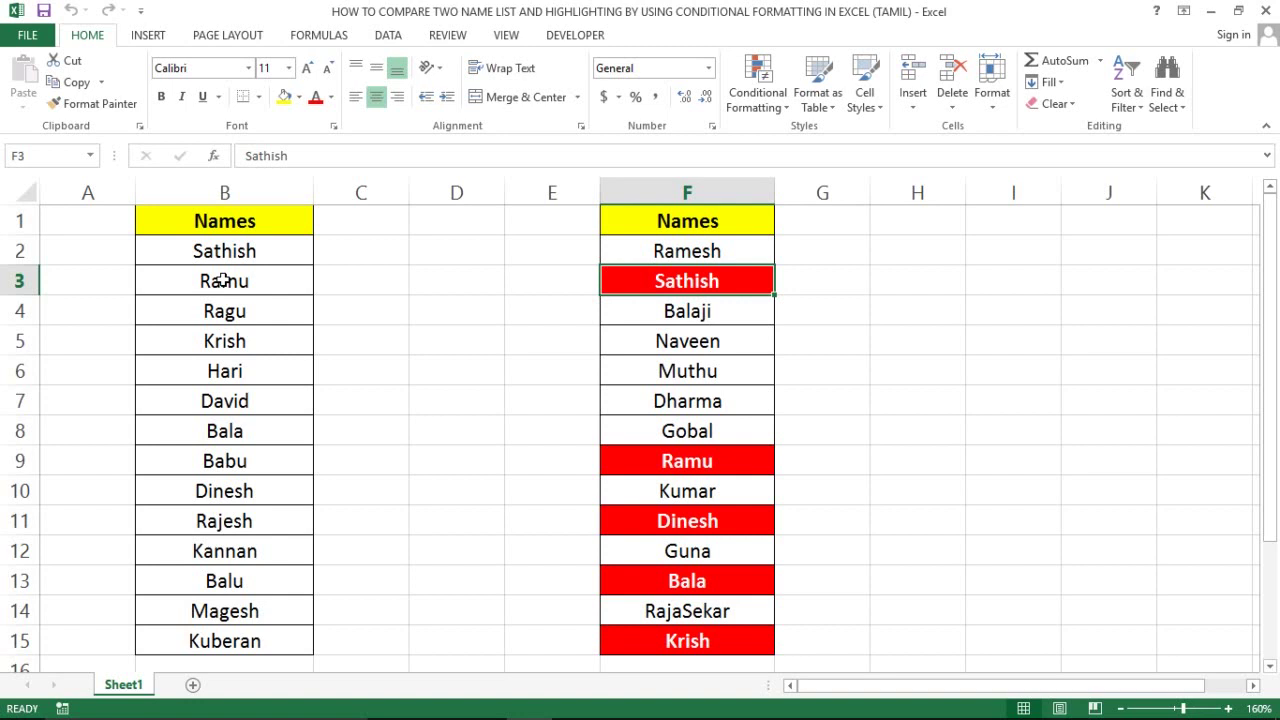
key("Up")
key("Up")
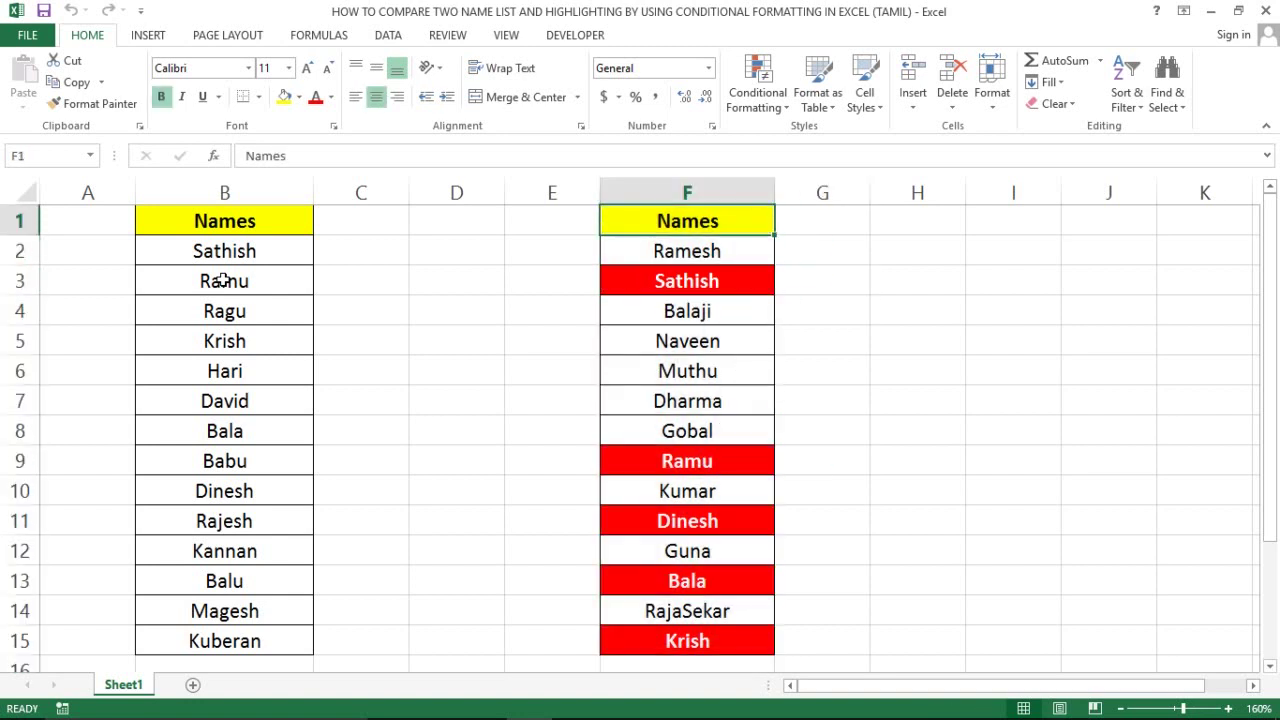
key("ctrl+shift+Down")
key("Up")
key("Left")
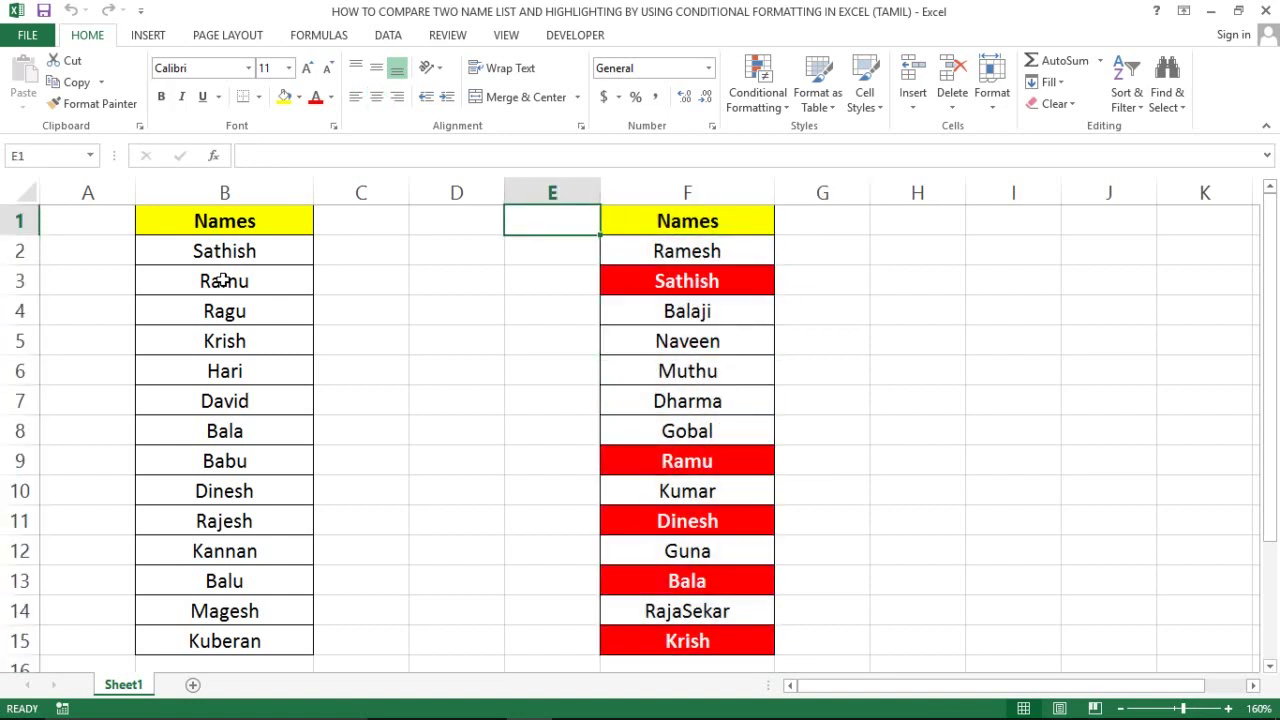
key("Left")
key("Left")
key("Left")
key("Right")
key("Right")
key("Right")
key("Right")
key("Right")
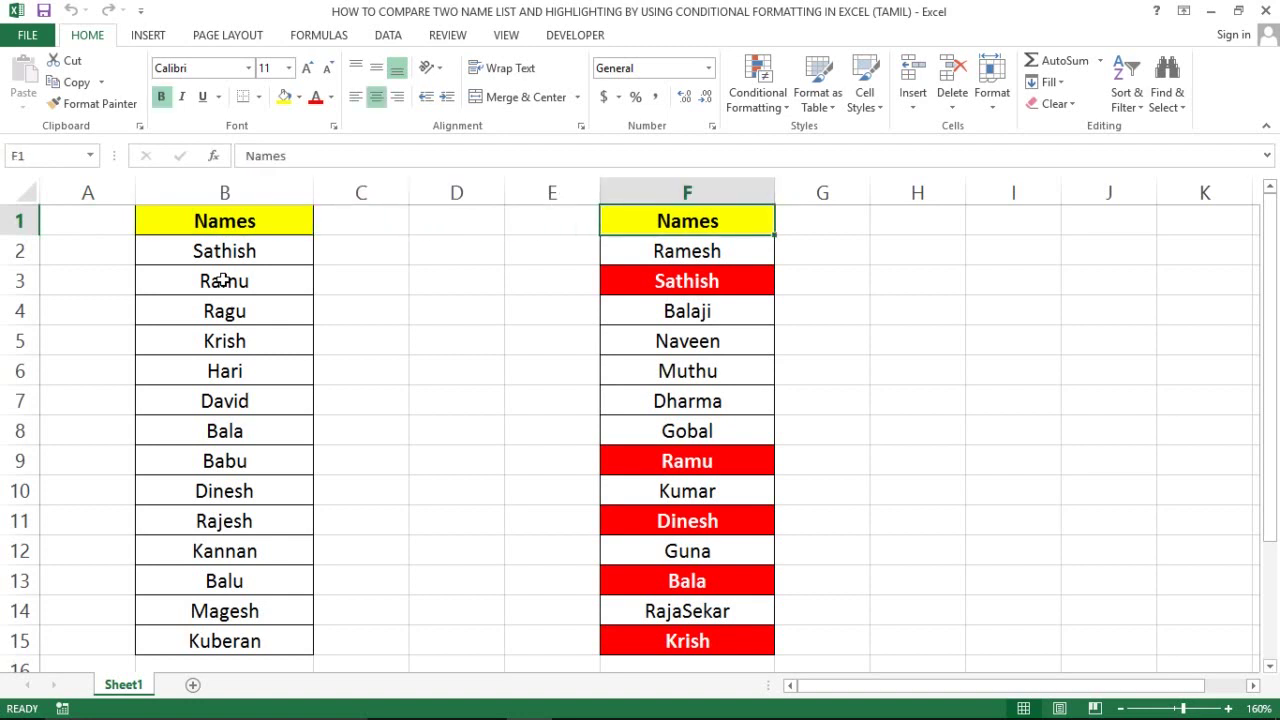
key("ctrl+shift+Down")
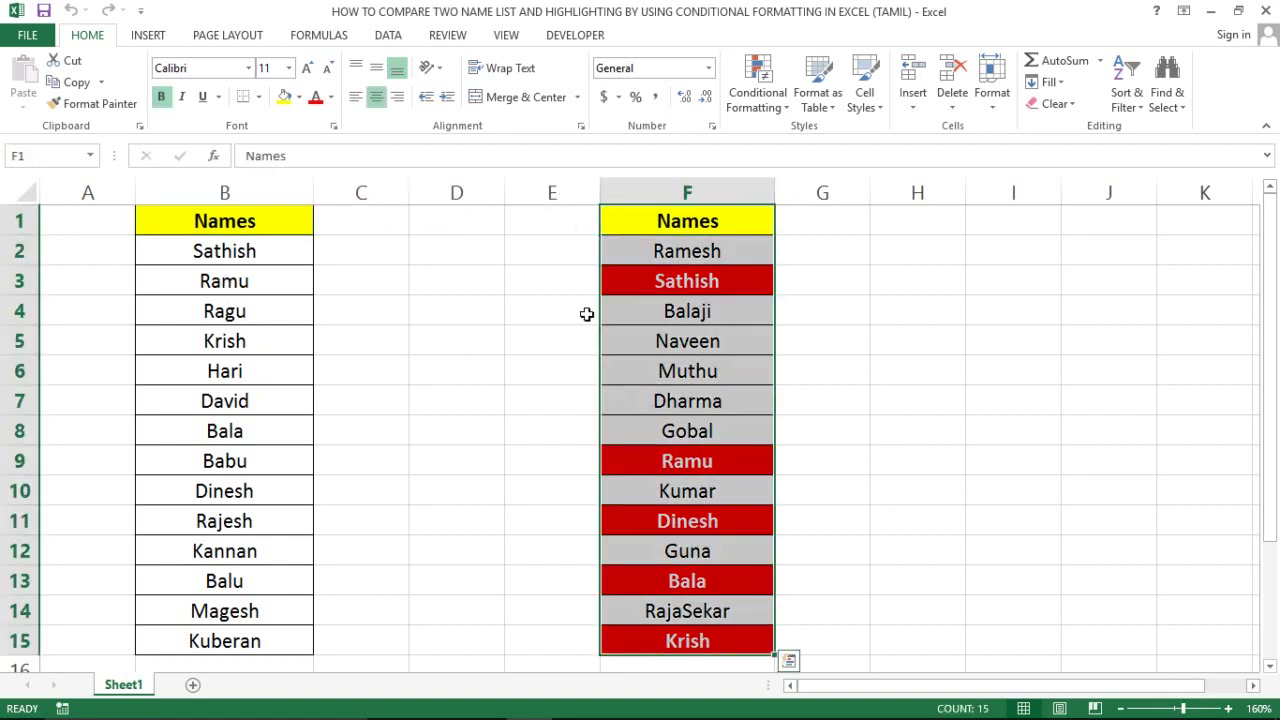
left_click(623, 305)
left_click(656, 287)
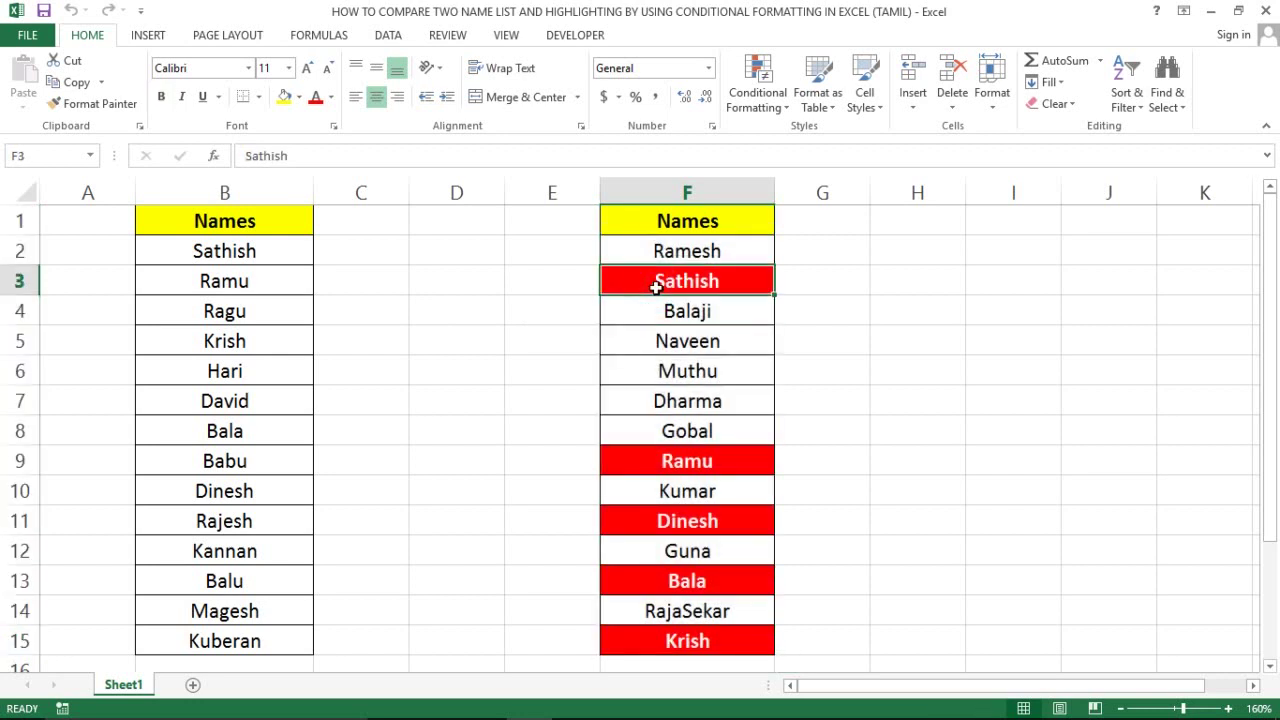
Compare names across columns B and F, such as Ramu, Babu, Kuberan and Sathish.
key("Left")
key("Left")
key("Left")
key("Left")
key("Left")
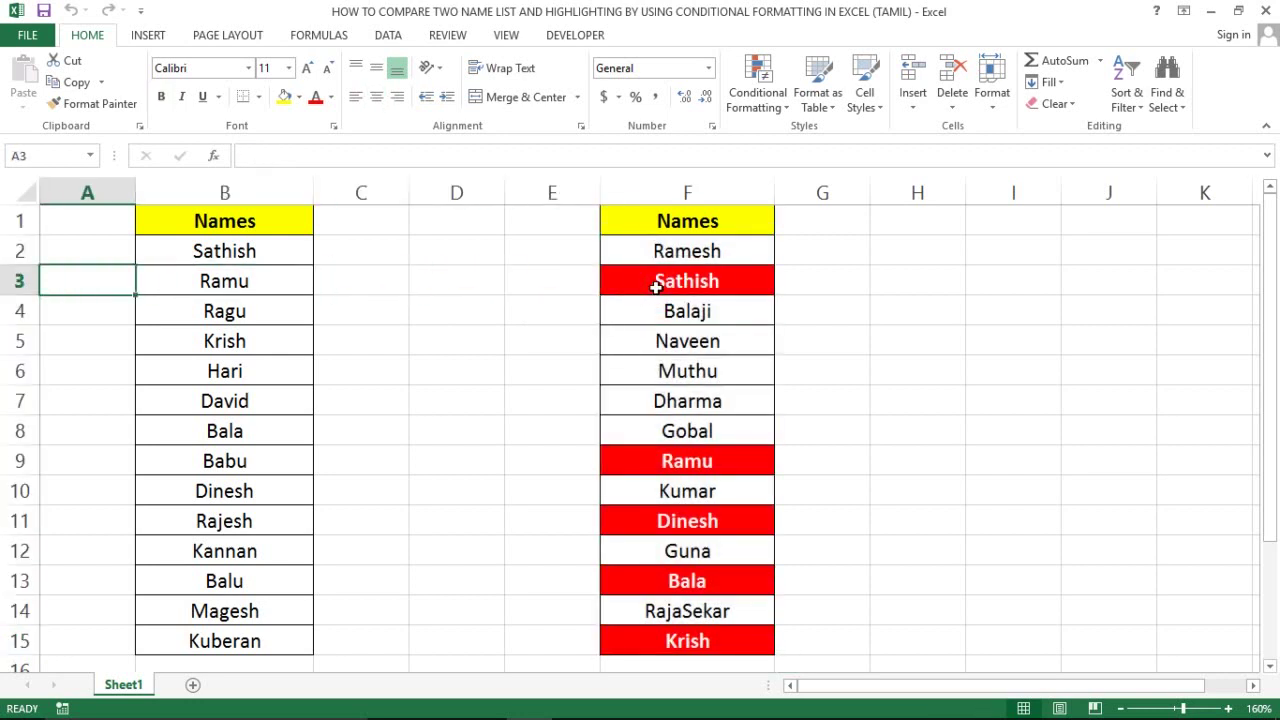
key("Right")
key("ctrl+space")
key("Up")
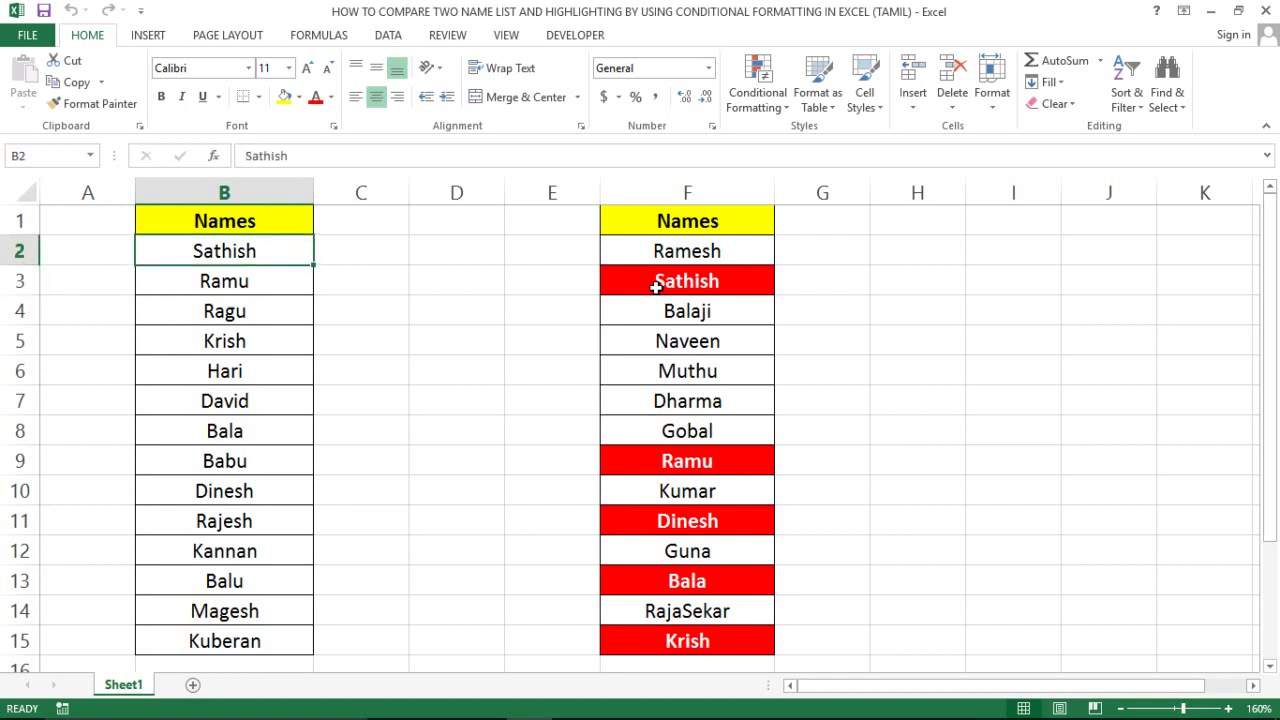
key("Right")
key("Right")
key("Right")
key("Down")
key("Down")
key("Down")
key("Down")
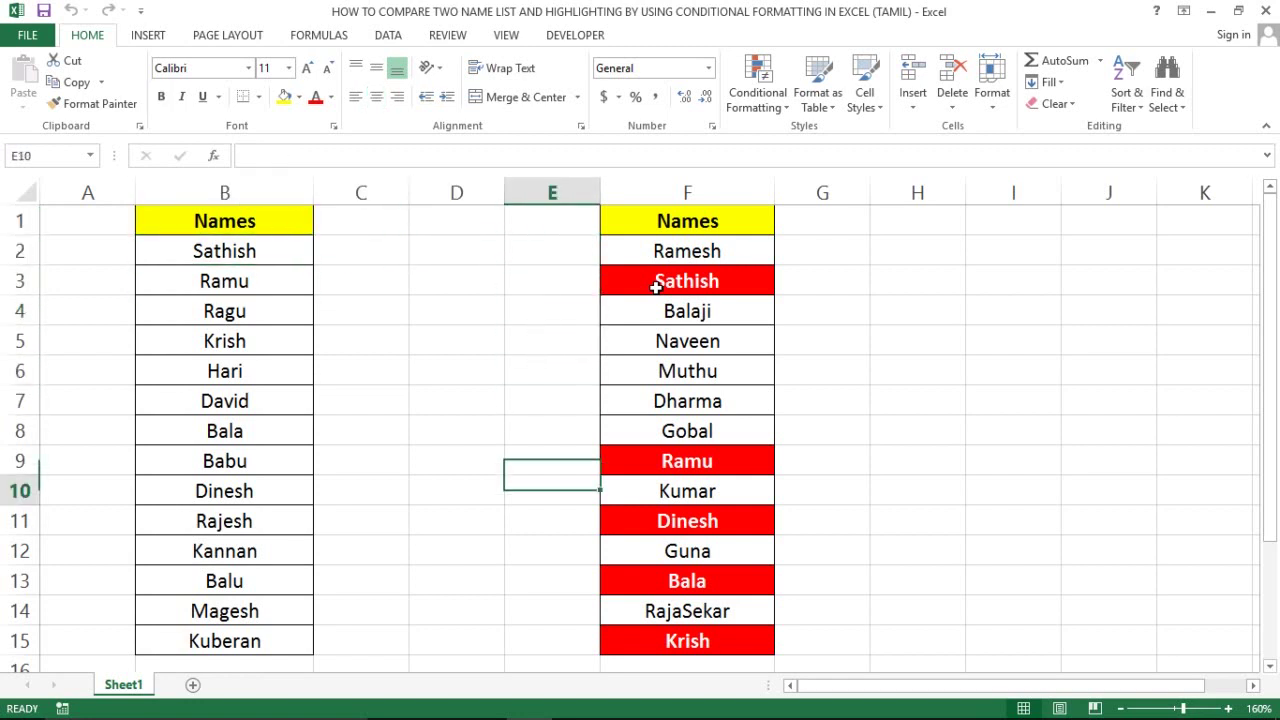
key("Right")
key("Right")
key("Up")
key("Left")
key("Left")
key("Left")
key("Left")
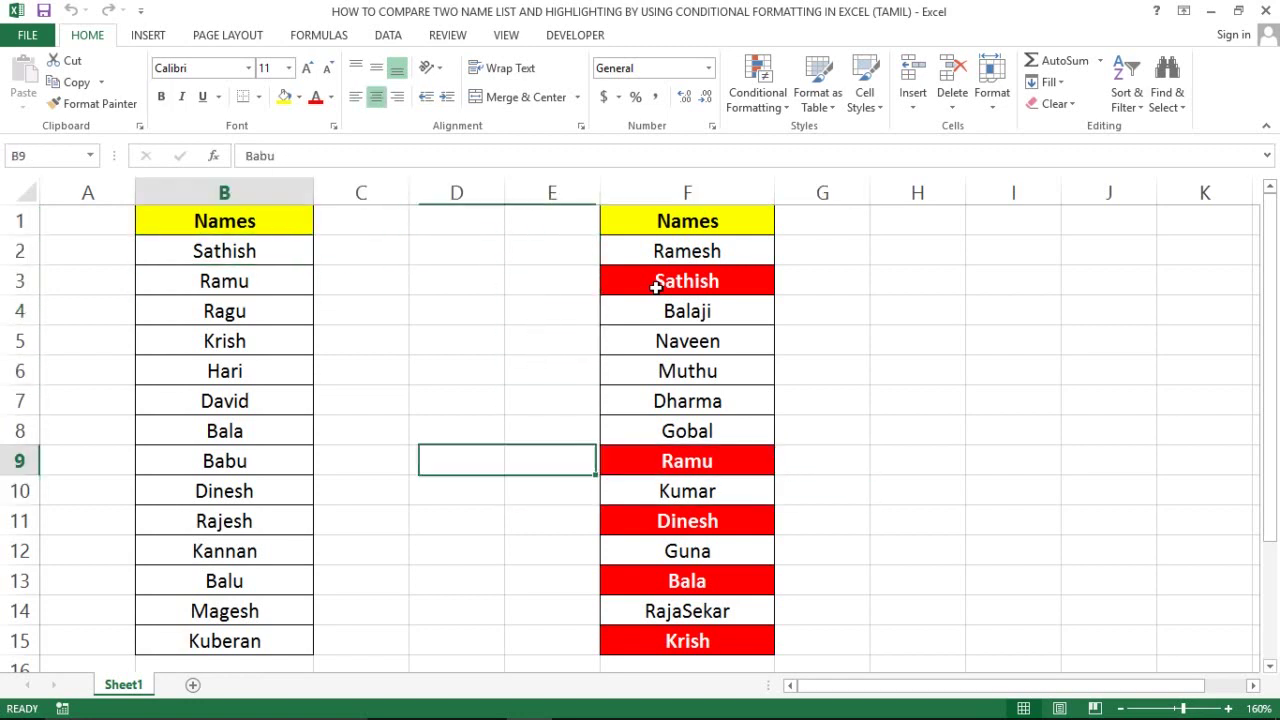
key("Down")
key("Down")
key("Down")
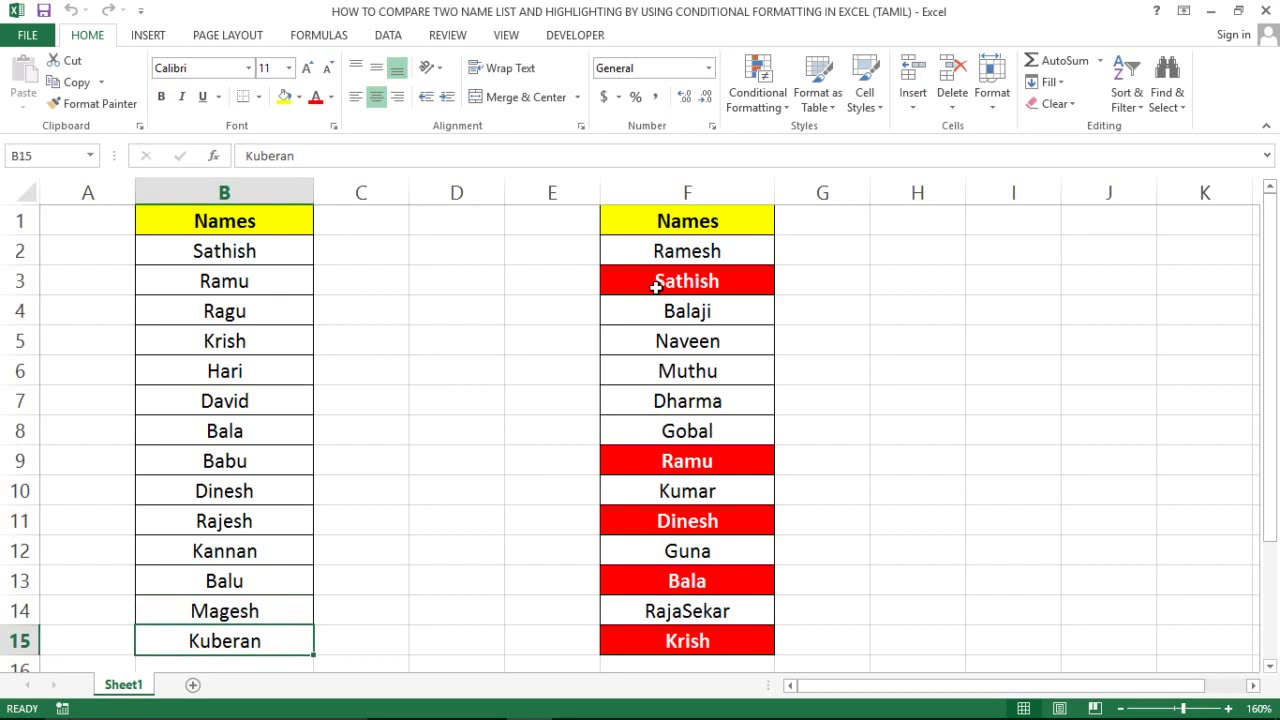
key("Up")
key("Up")
key("Up")
key("Down")
key("Down")
key("Right")
key("Right")
key("Right")
key("Right")
key("Right")
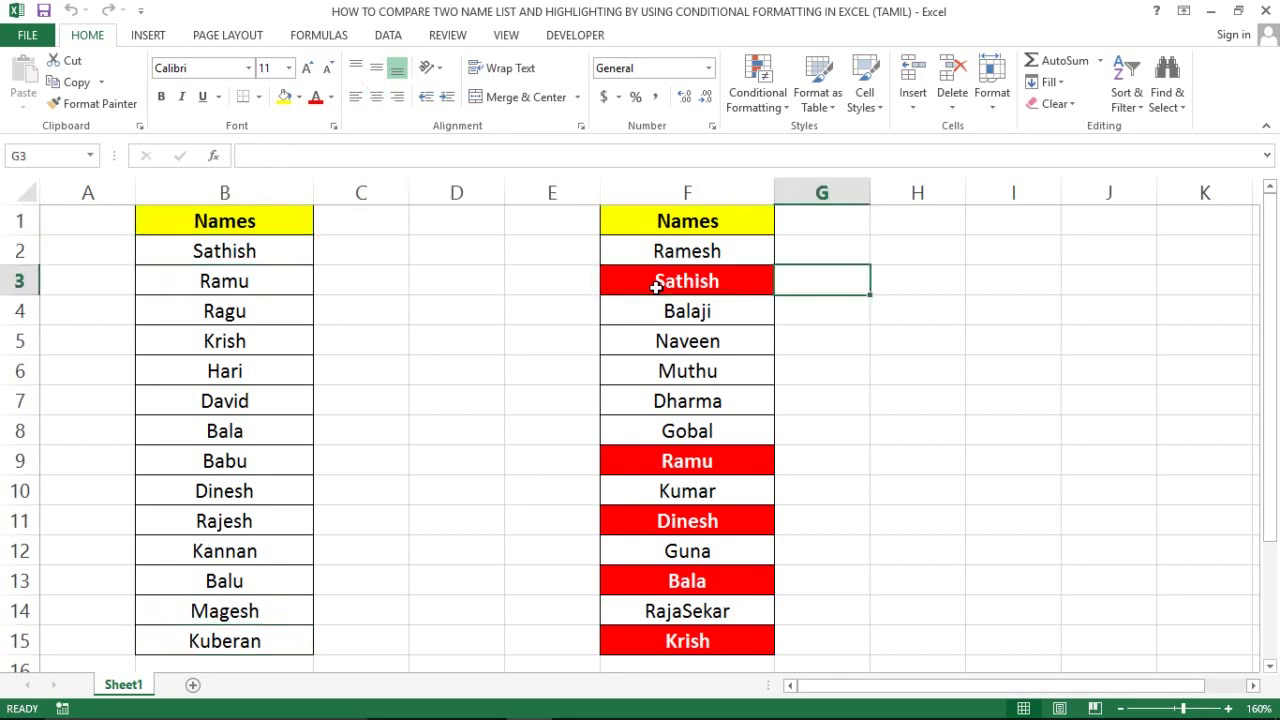
key("Left")
key("Left")
key("Left")
key("Left")
key("Right")
key("Up")
key("Up")
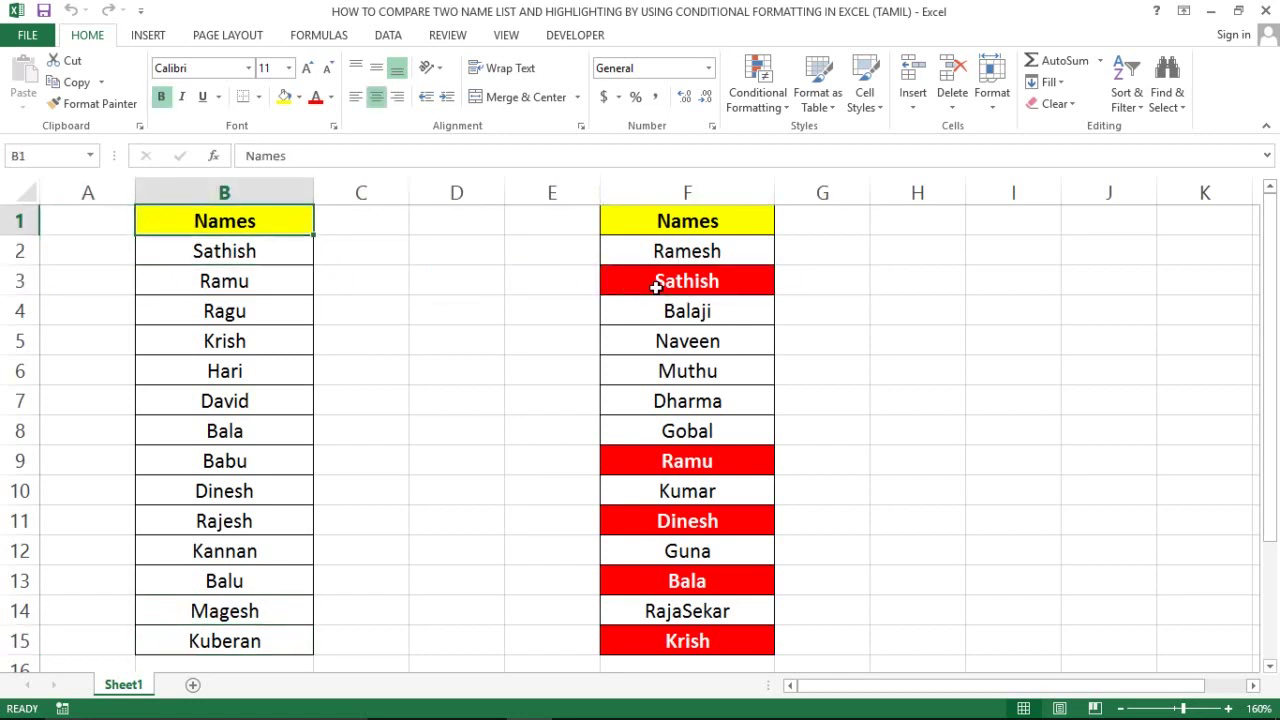
key("Right")
key("Right")
key("Right")
key("Right")
key("Left")
key("ctrl+shift+Down")
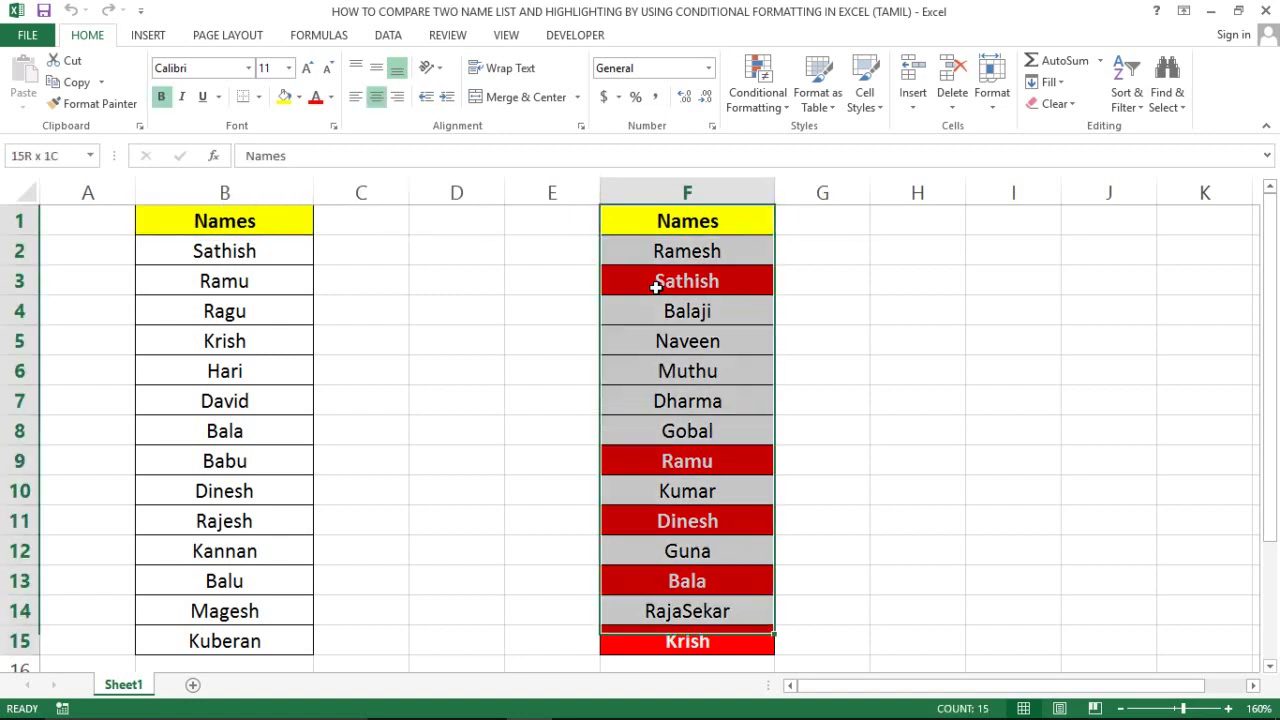
Temporarily enter Babu in F5 to test the highlighting, then undo to restore Naveen.
key("Down")
key("Down")
key("Down")
key("Down")
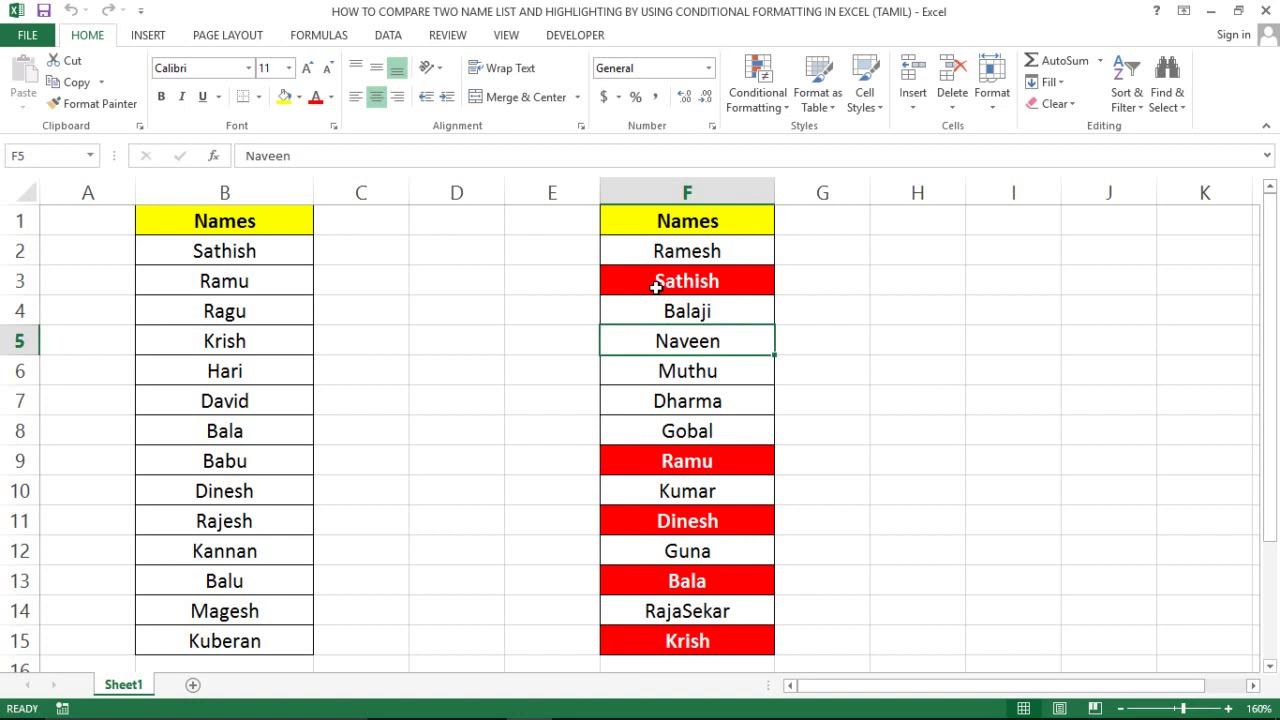
type("bAB")
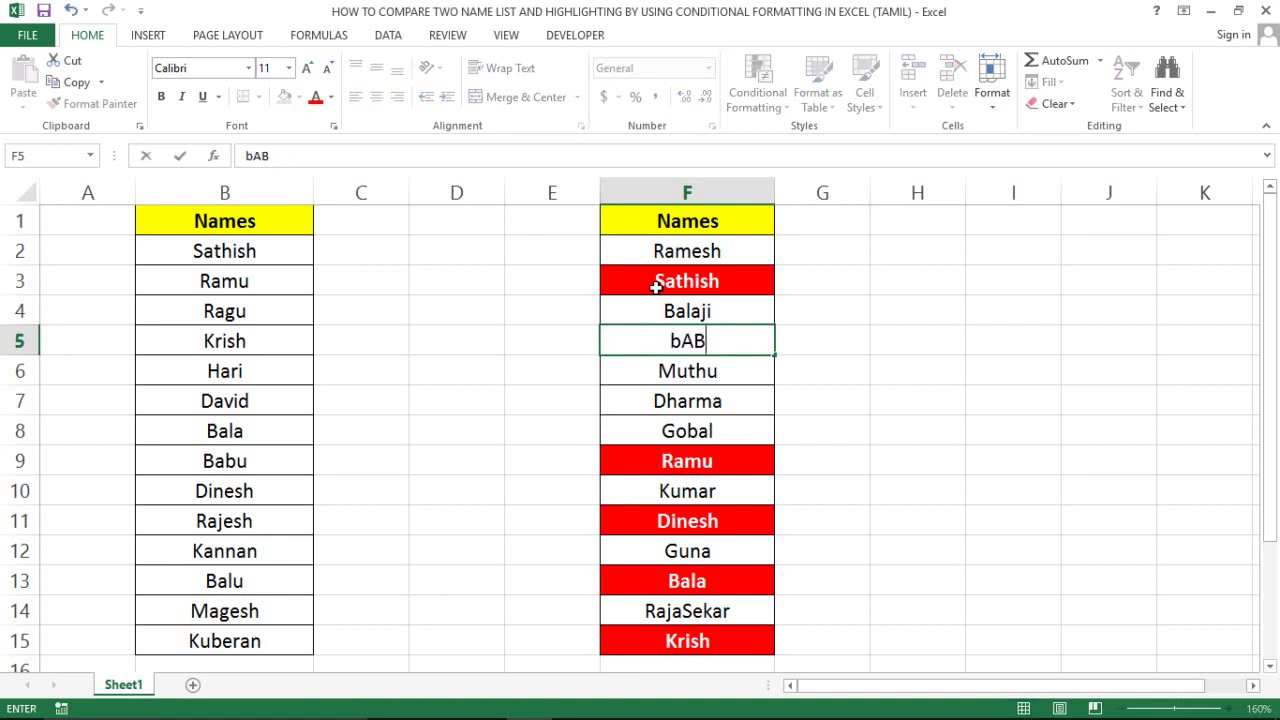
type("U")
key("BackSpace")
key("BackSpace")
key("BackSpace")
key("BackSpace")
type("Babu")
key("Return")
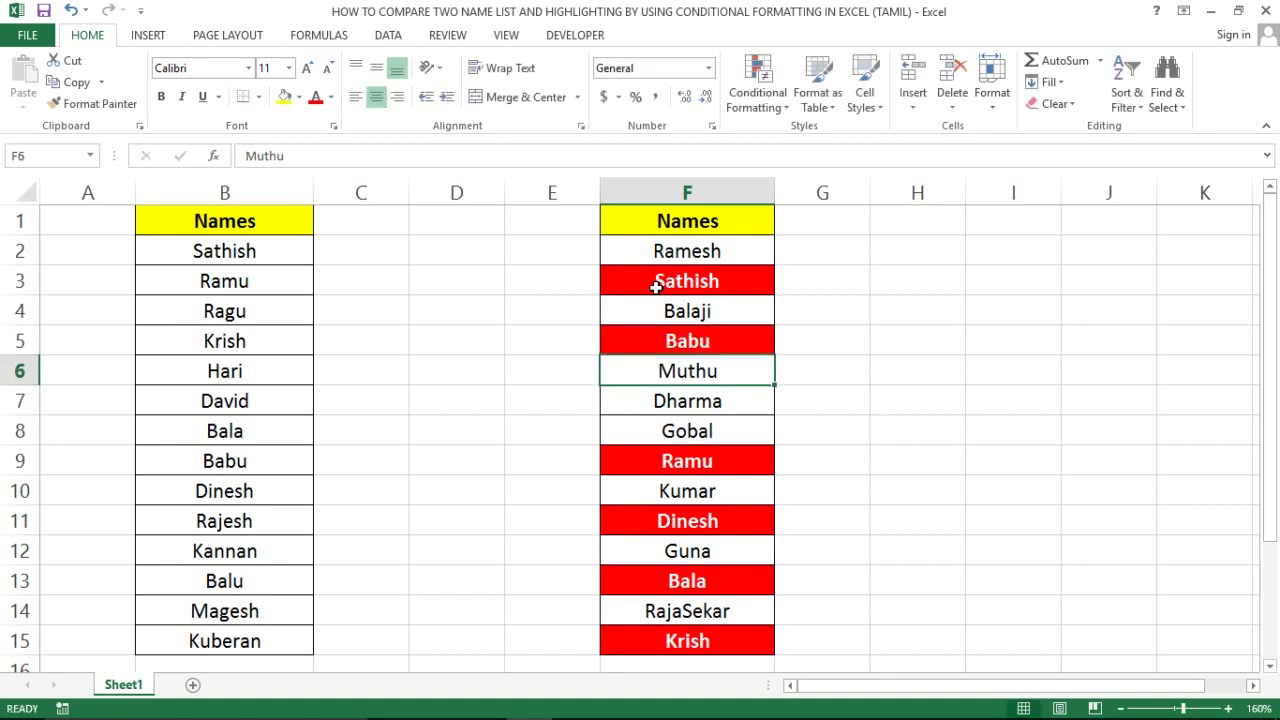
key("Up")
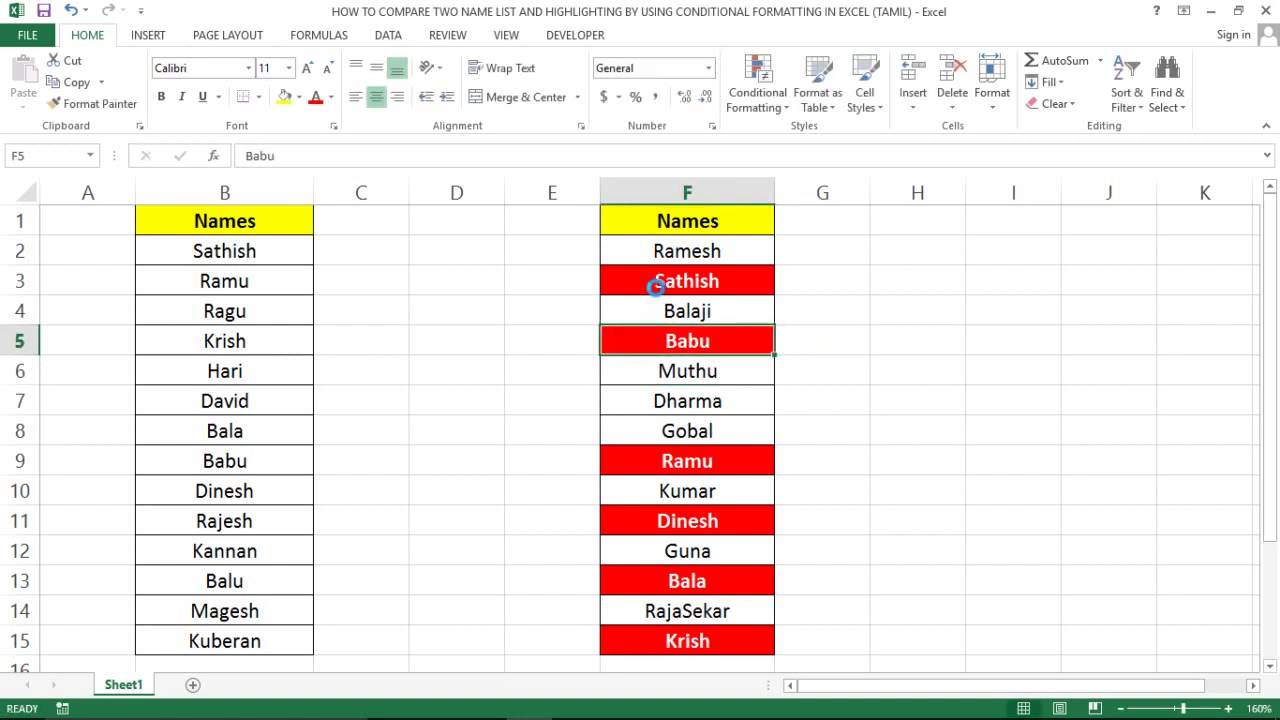
key("ctrl+z")
key("ctrl+Up")
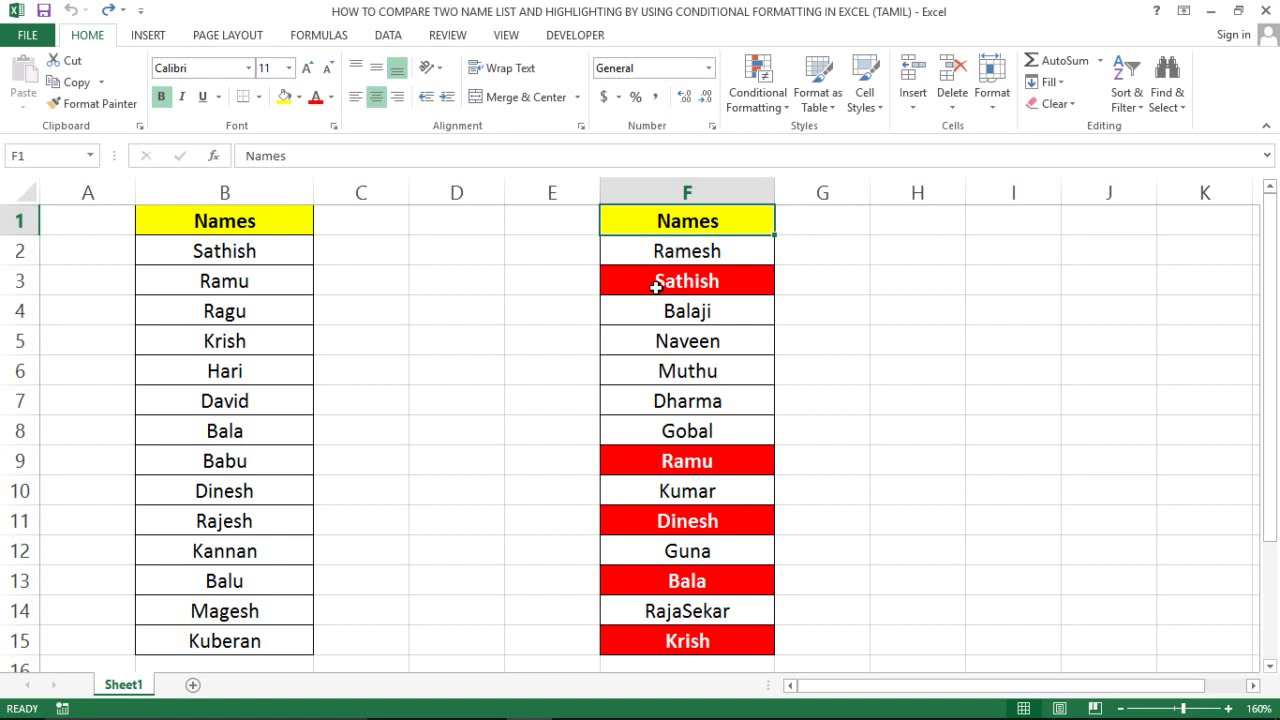
Start a VLOOKUP in G2 with Ramesh in F2 as the lookup value.
key("Right")
key("Down")
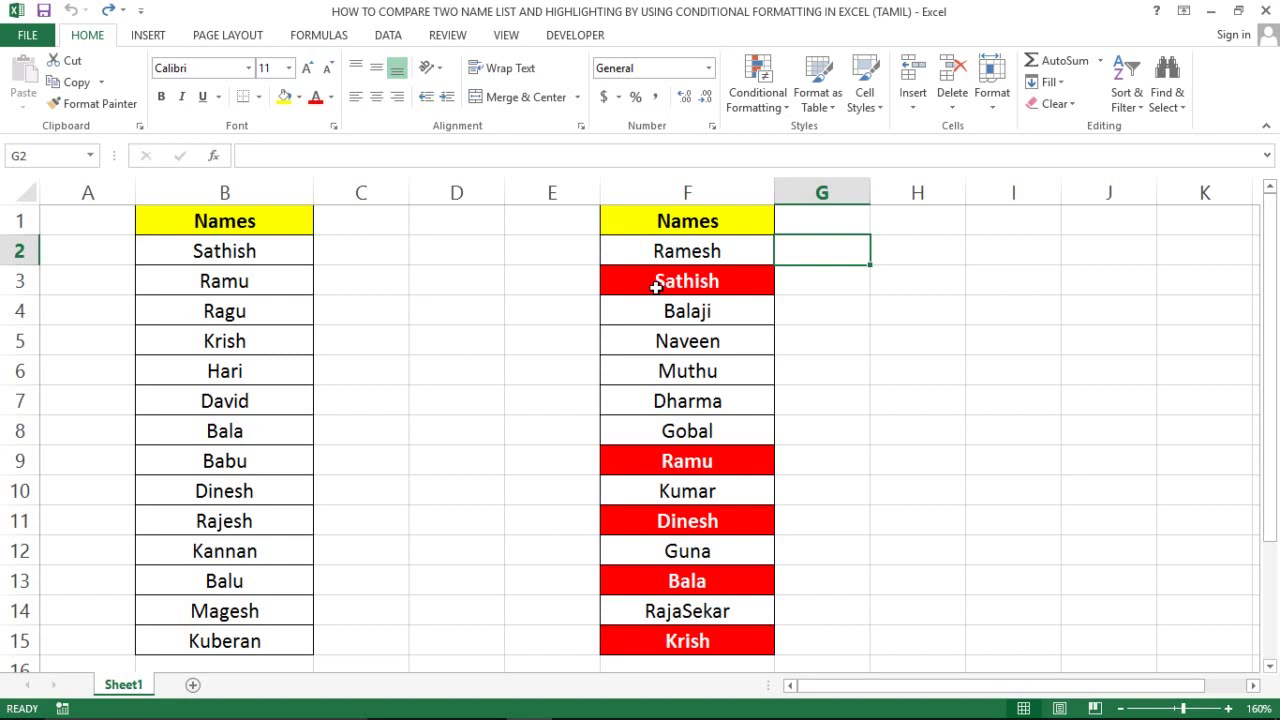
type("=vl")
key("Tab")
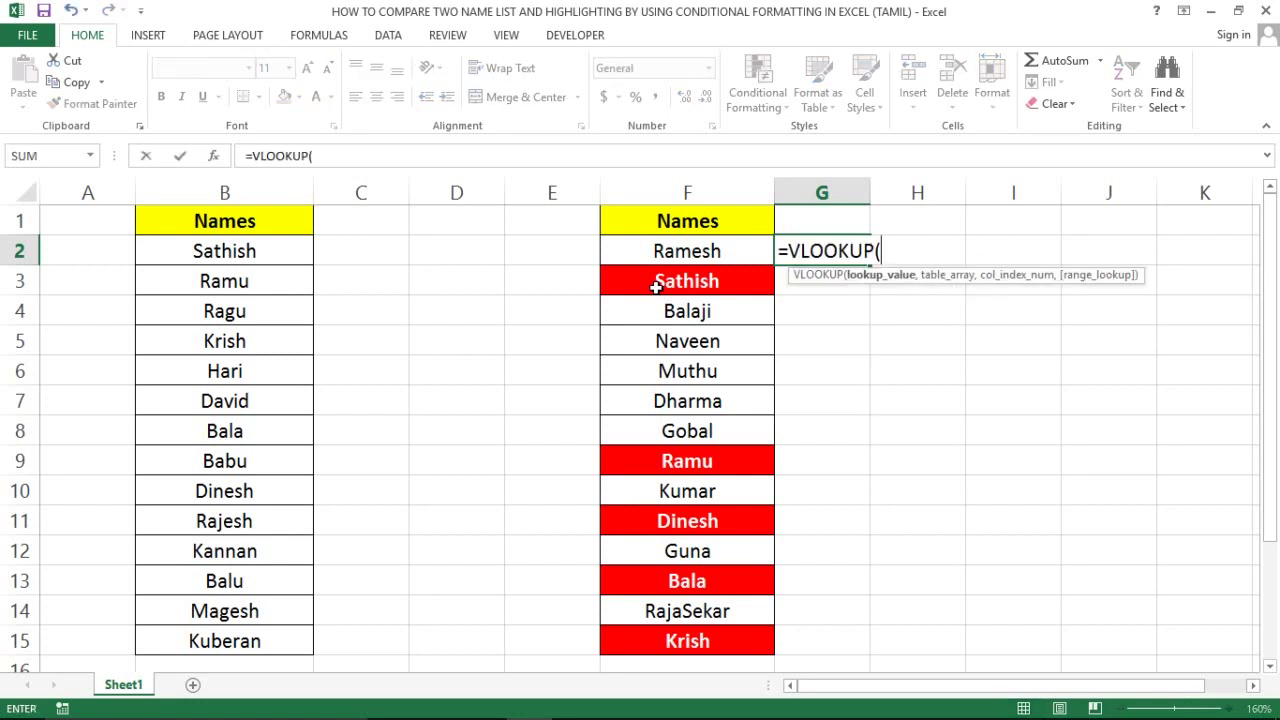
key("Left")
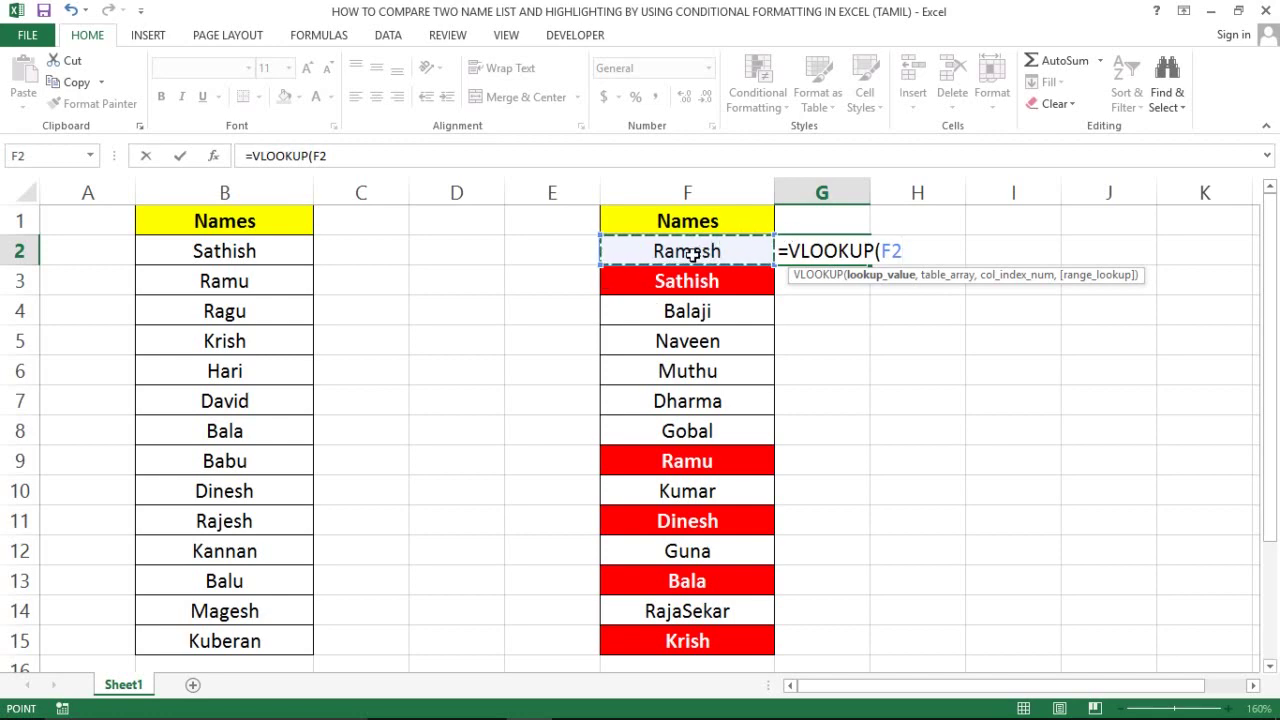
type(",")
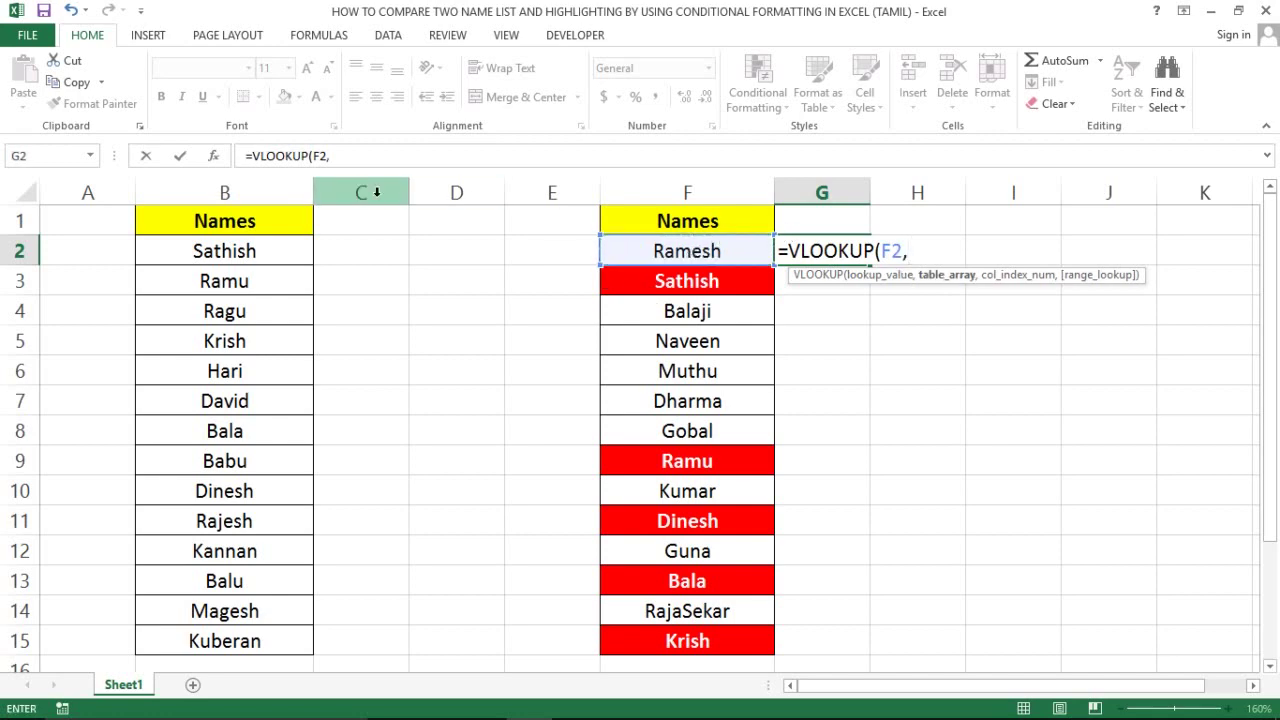
Complete the formula with absolute range $B$1:$B$15, column 1 and exact match 0.
left_click(240, 196)
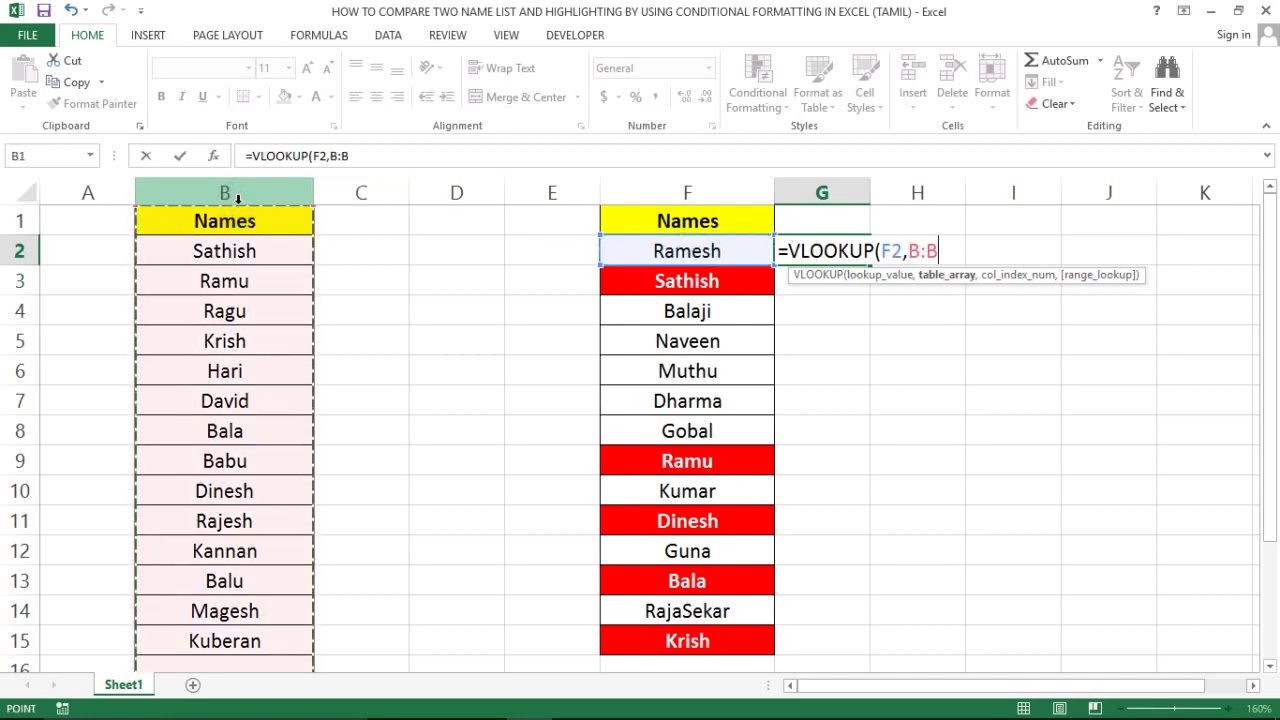
left_click(230, 218)
key("ctrl+shift+Down")
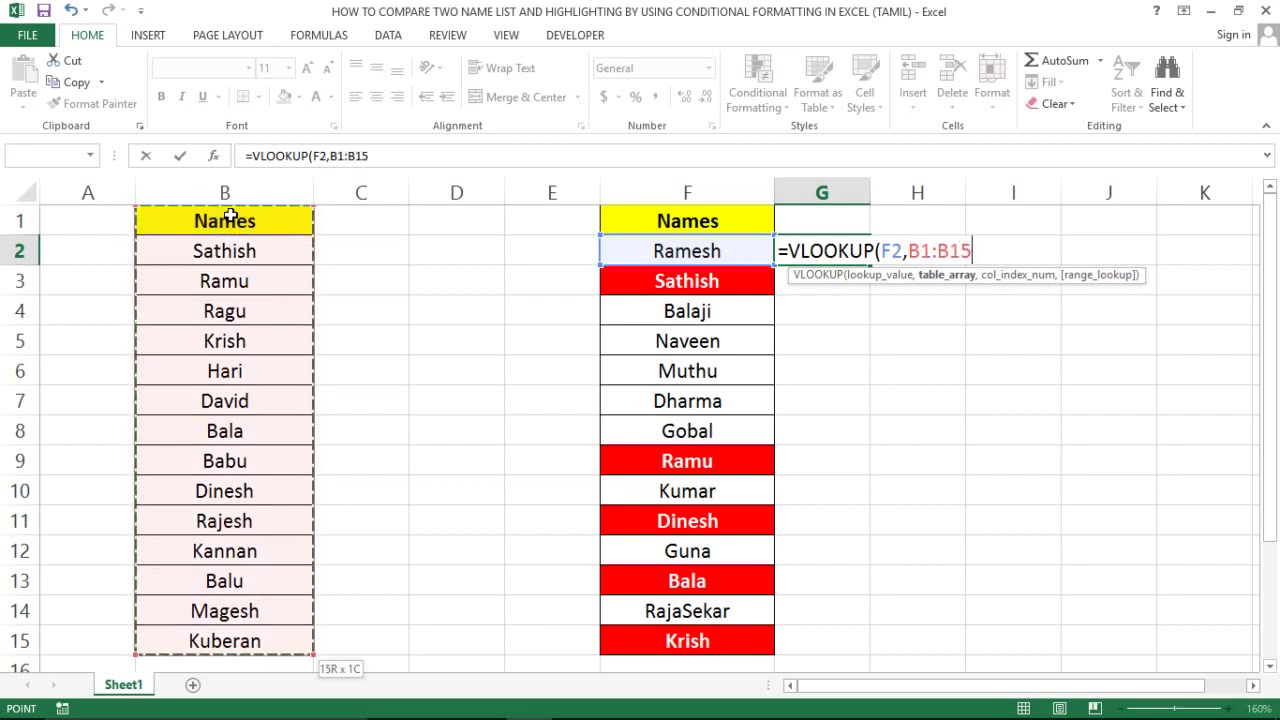
key("F4")
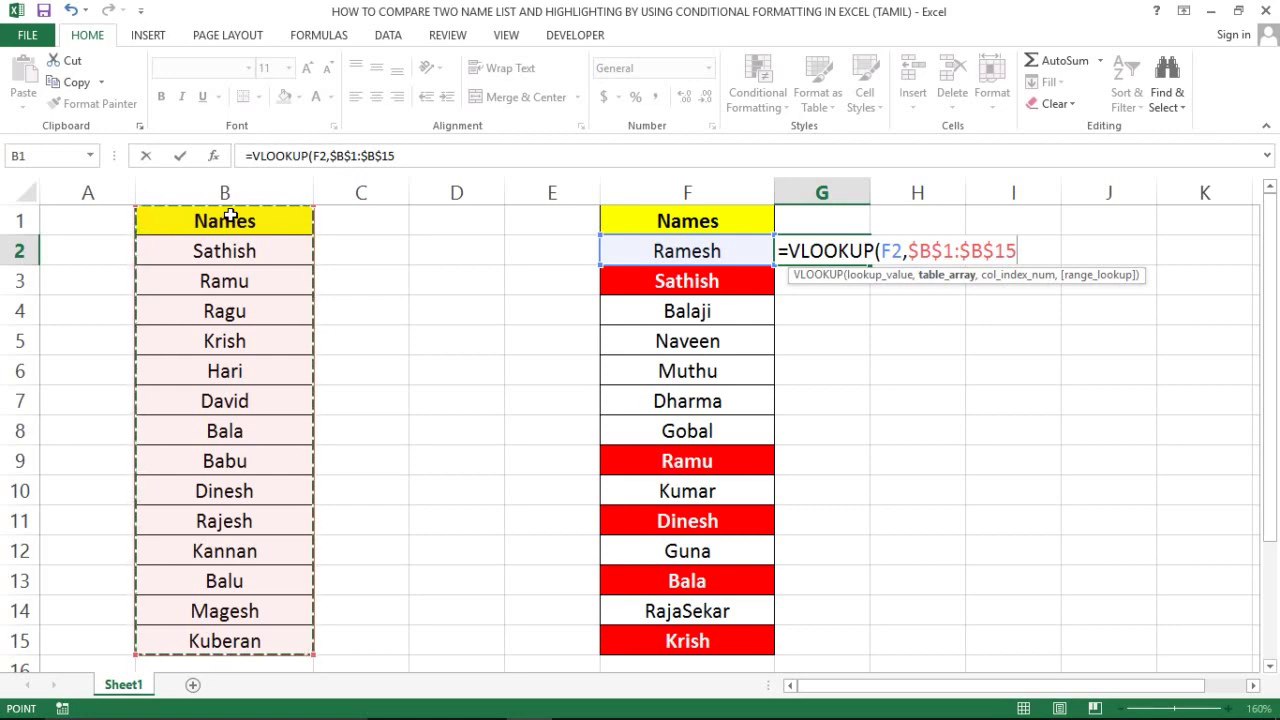
type(",1")
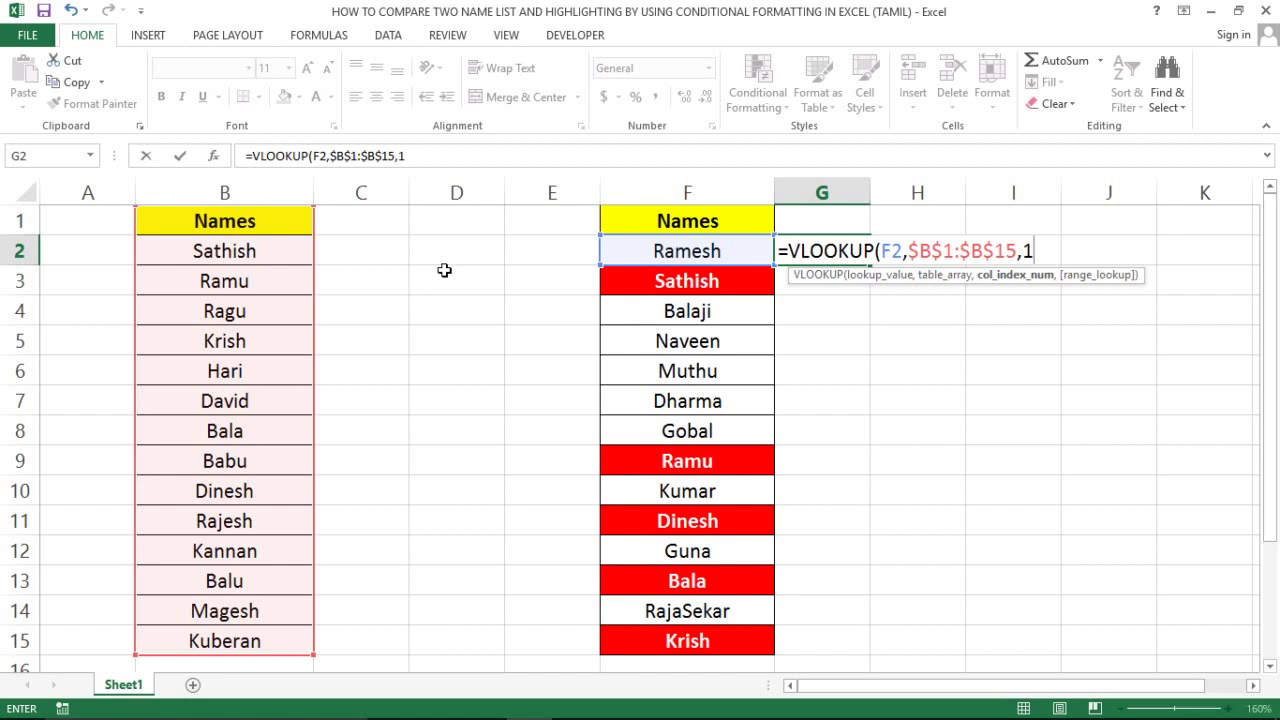
type(",0")
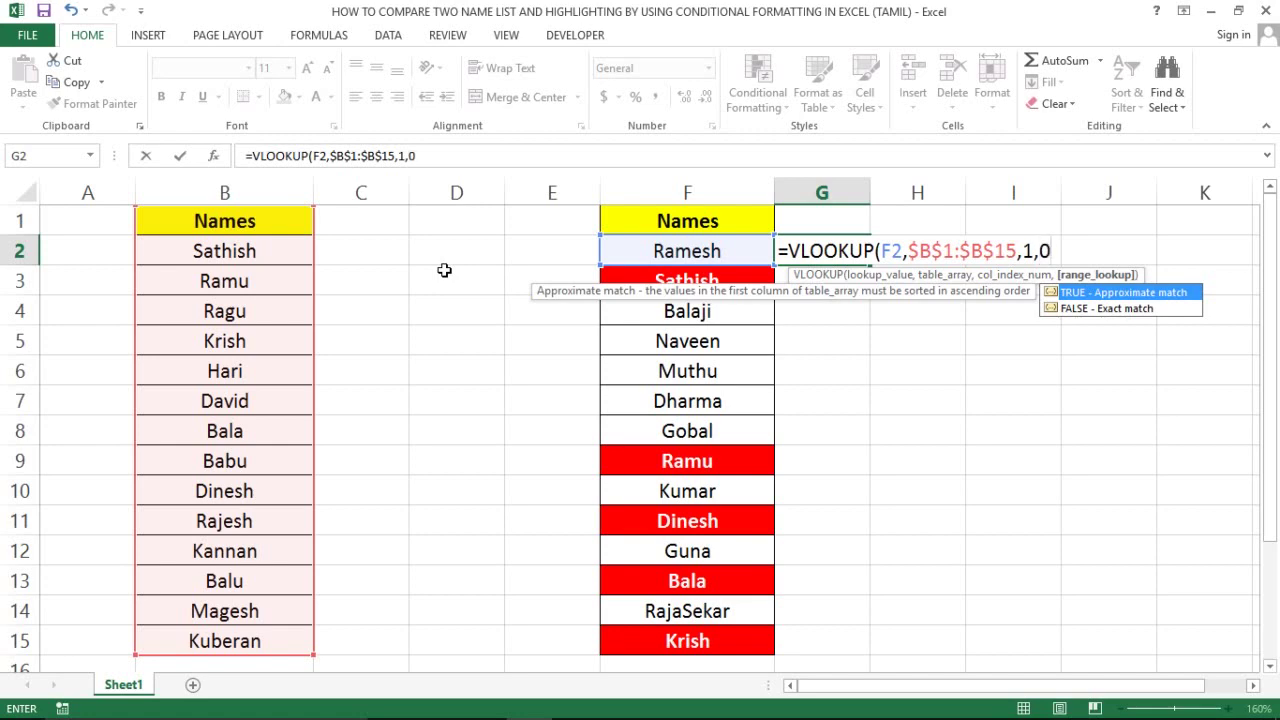
type(")")
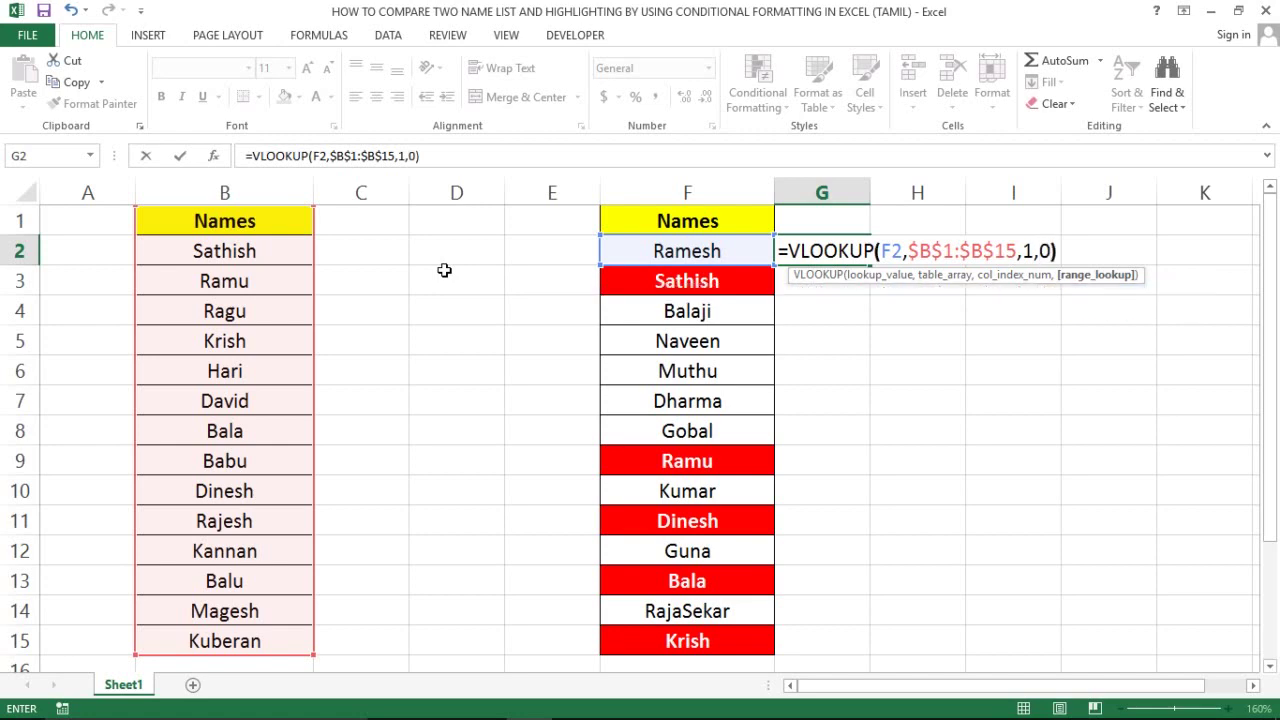
key("Return")
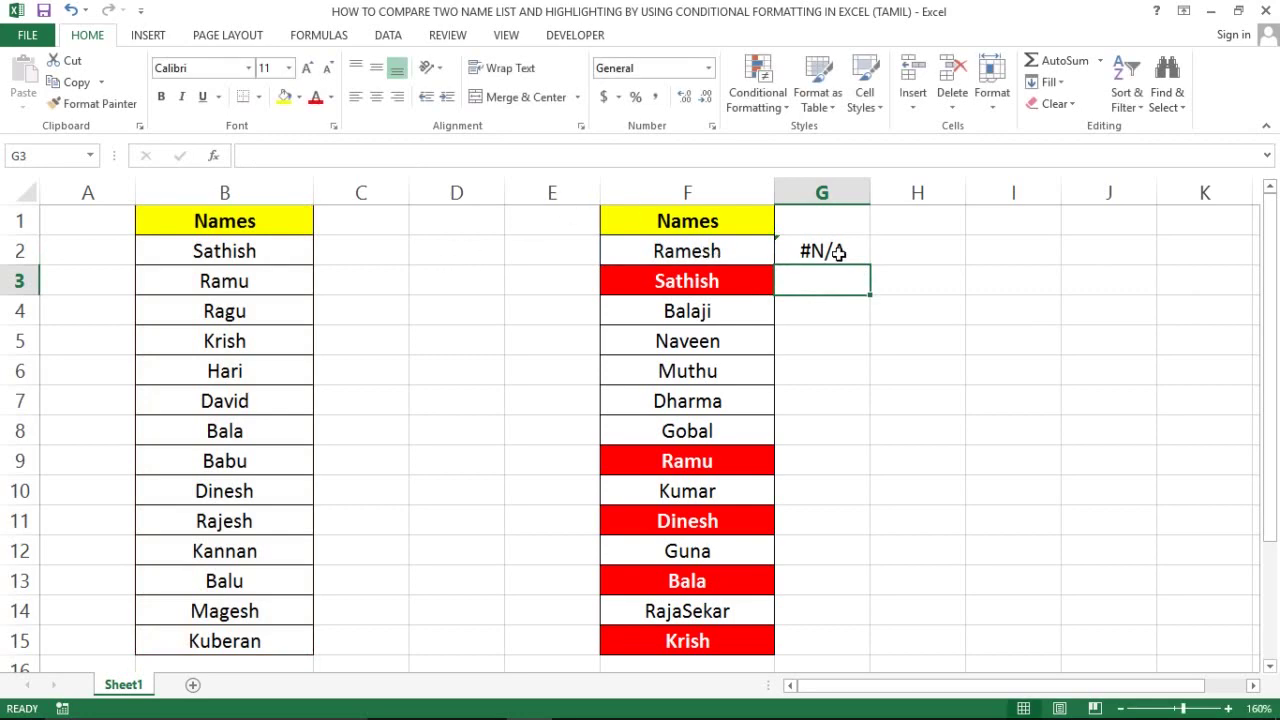
left_click(837, 252)
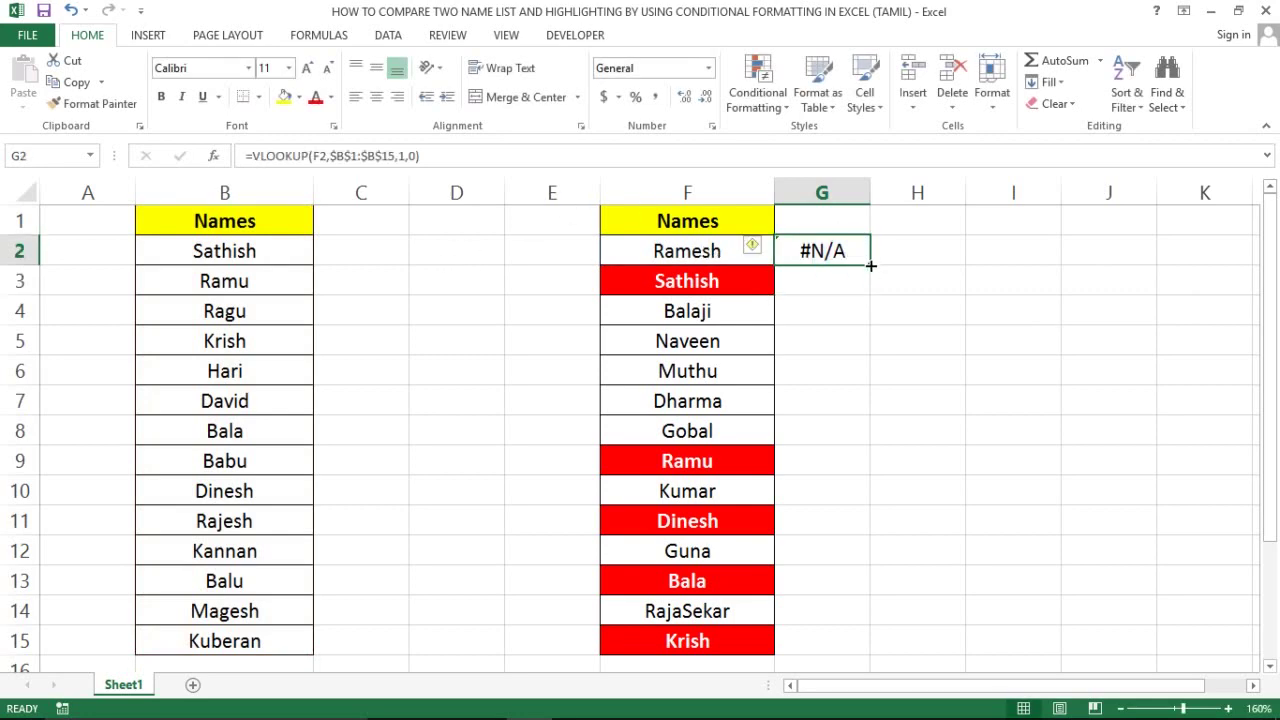
double_click(871, 266)
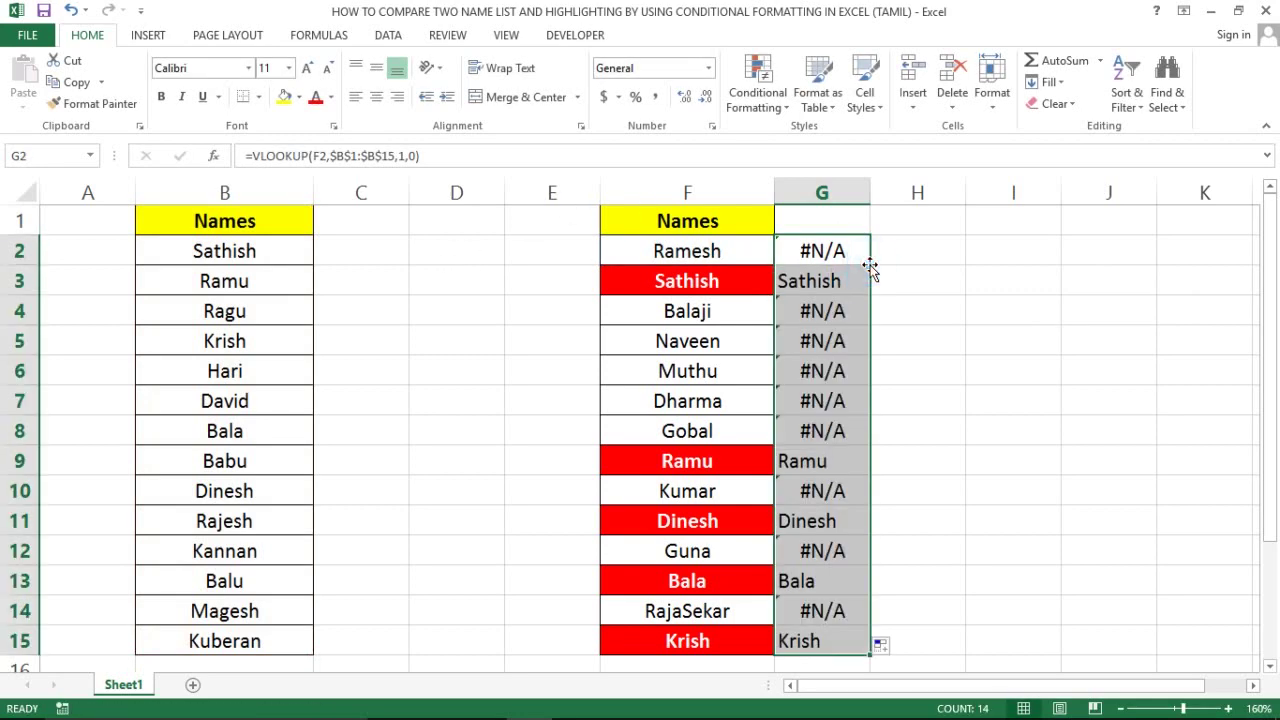
left_click(806, 268)
key("Left")
key("Left")
key("Left")
key("Left")
key("Left")
key("Left")
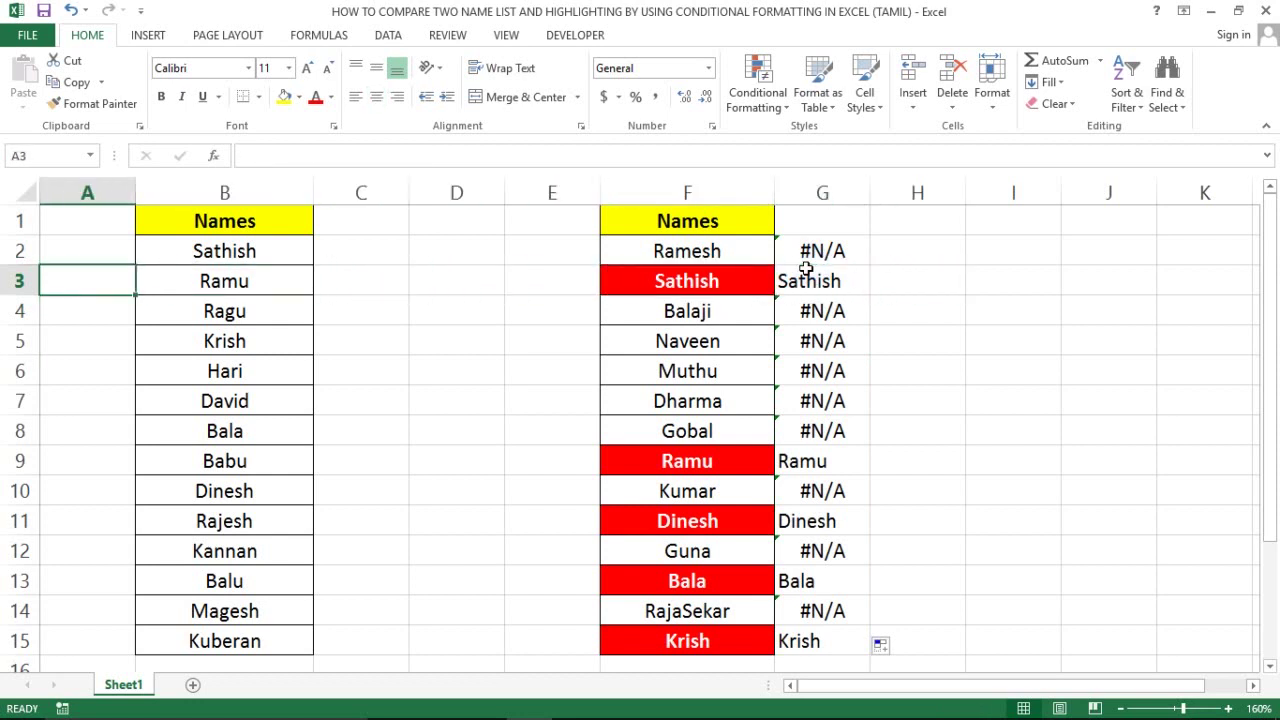
key("Up")
key("Up")
key("Right")
key("Down")
key("Up")
key("ctrl+shift+Down")
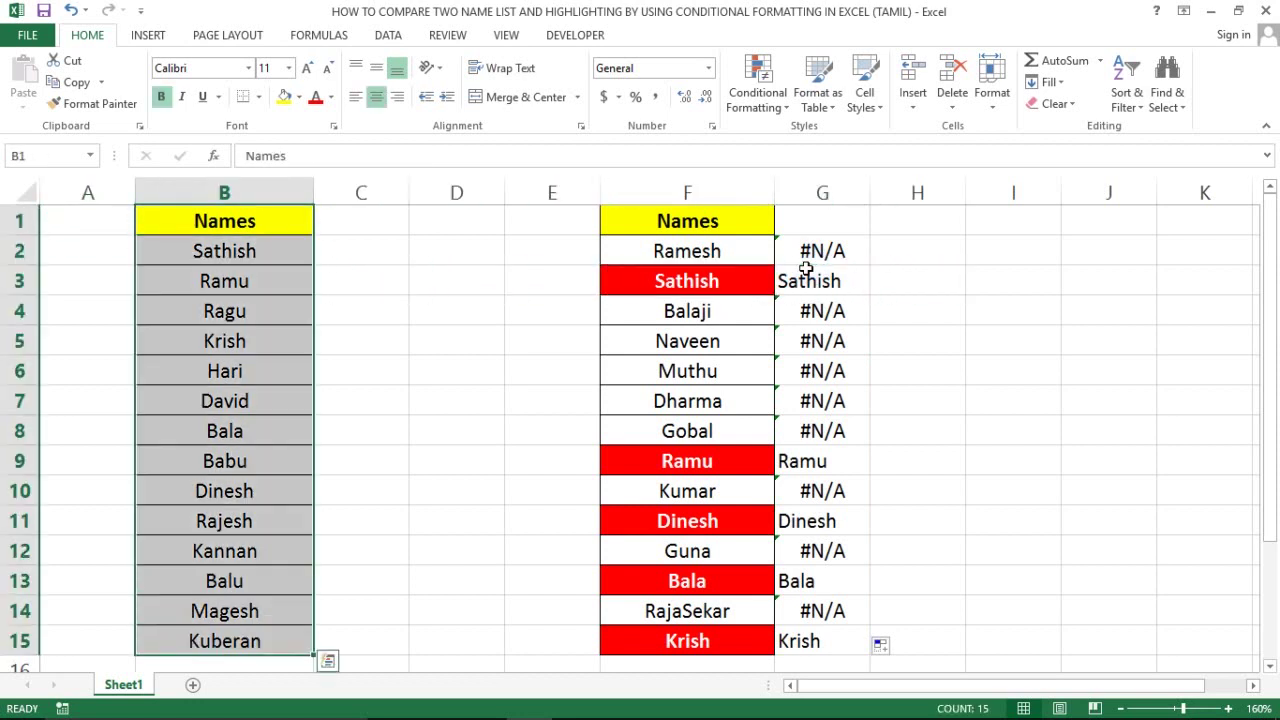
key("Right")
key("Right")
key("Right")
key("Right")
key("ctrl+shift+Down")
key("Right")
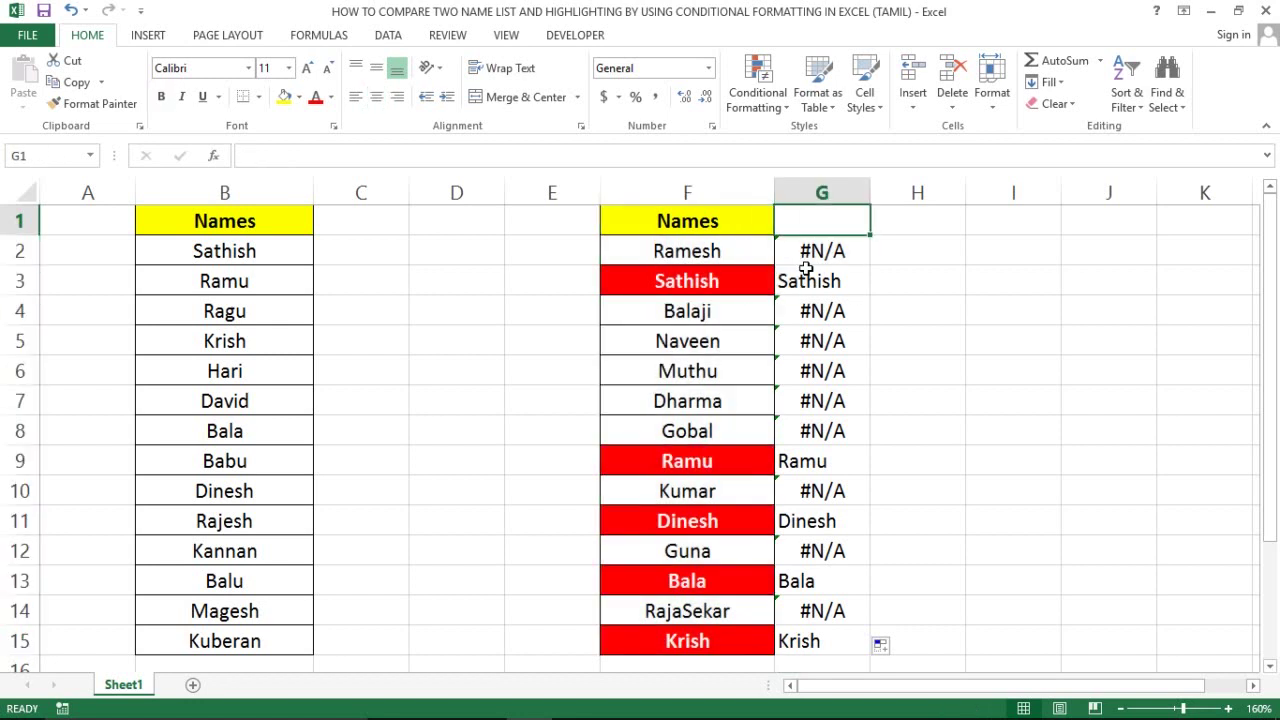
key("Down")
key("Down")
key("Down")
key("Down")
key("Down")
key("Down")
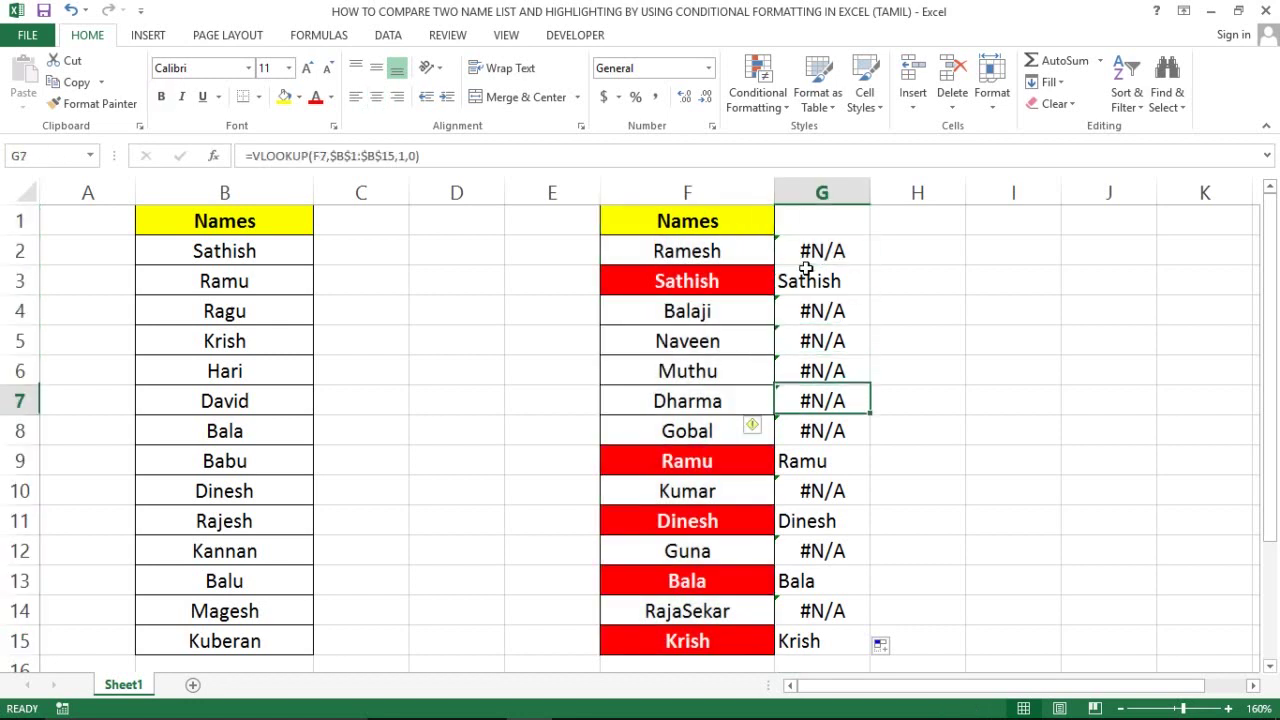
key("Down")
key("Down")
key("Down")
key("Up")
key("Down")
key("Down")
key("Up")
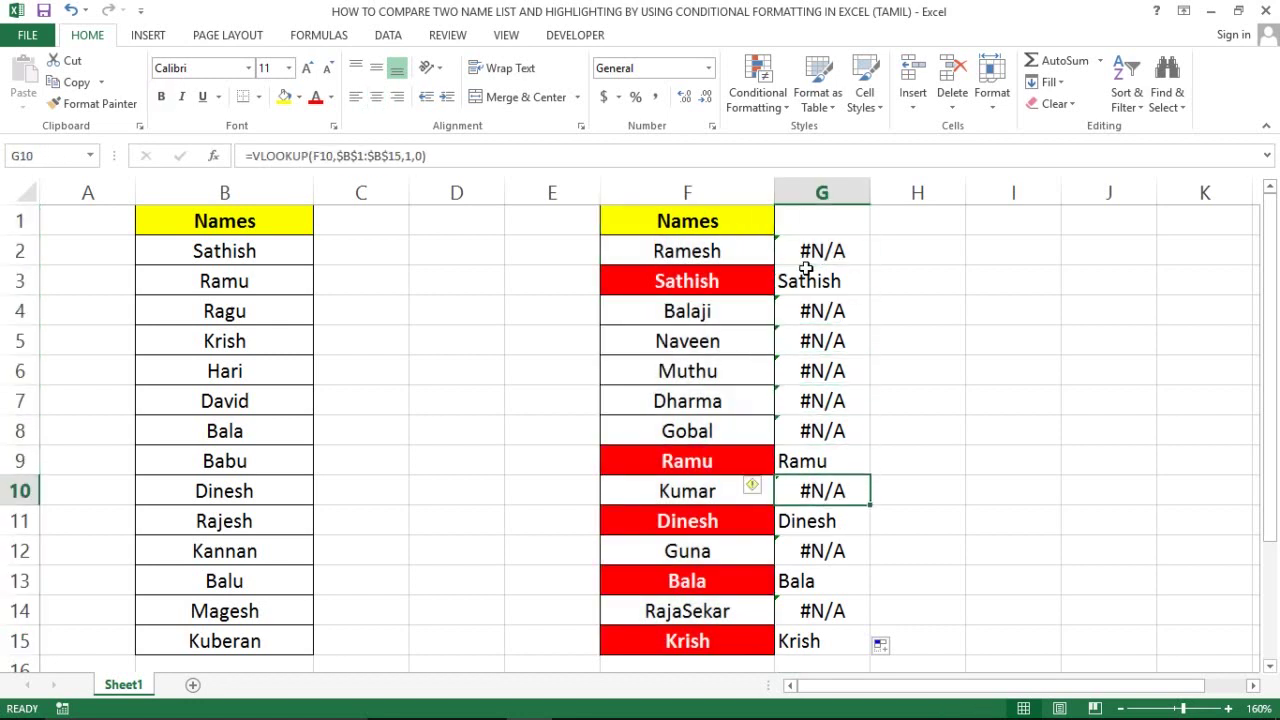
key("Down")
key("Down")
key("Down")
key("Down")
key("Down")
key("Up")
key("Up")
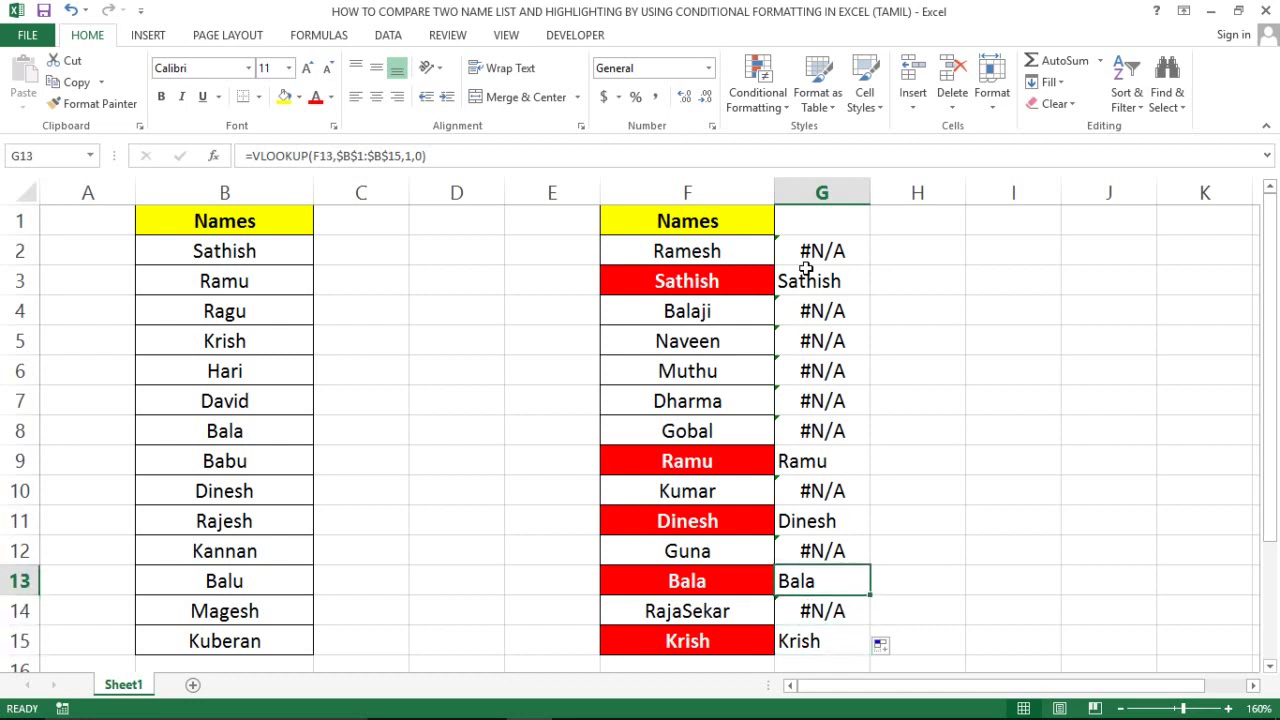
key("Up")
key("Up")
key("Up")
key("Up")
key("Up")
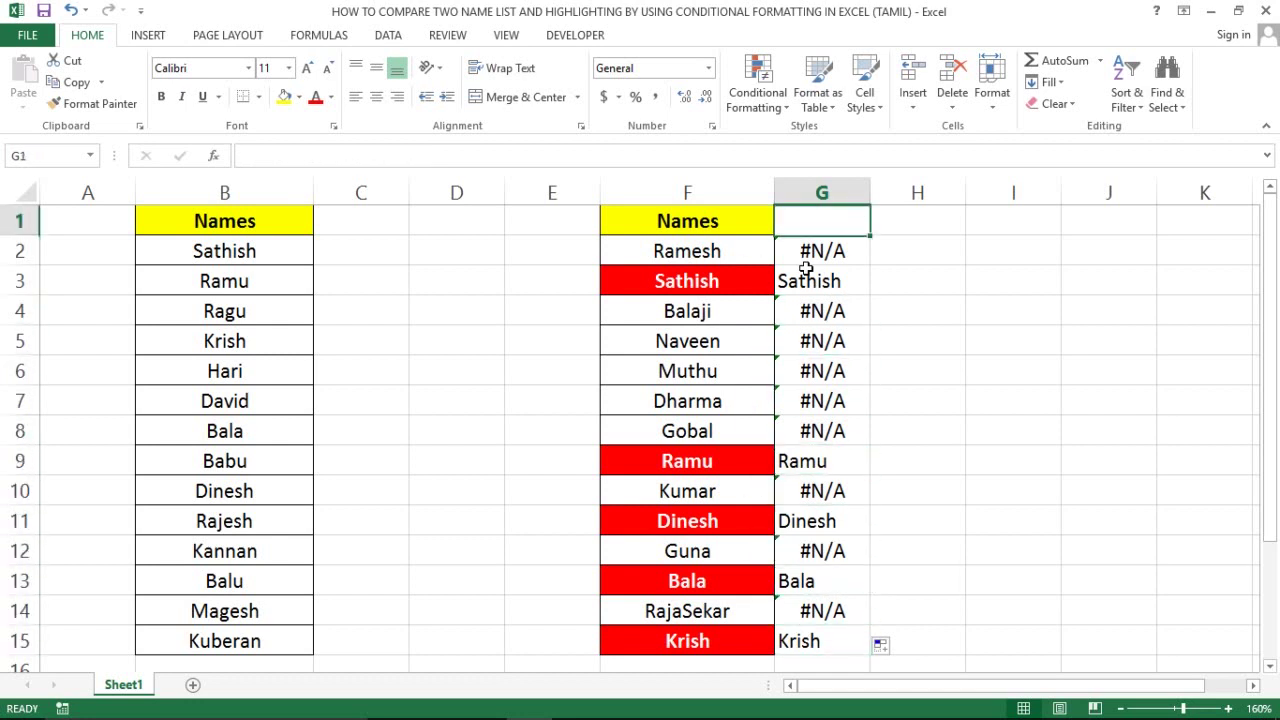
key("Down")
key("Down")
key("Left")
key("Left")
key("Right")
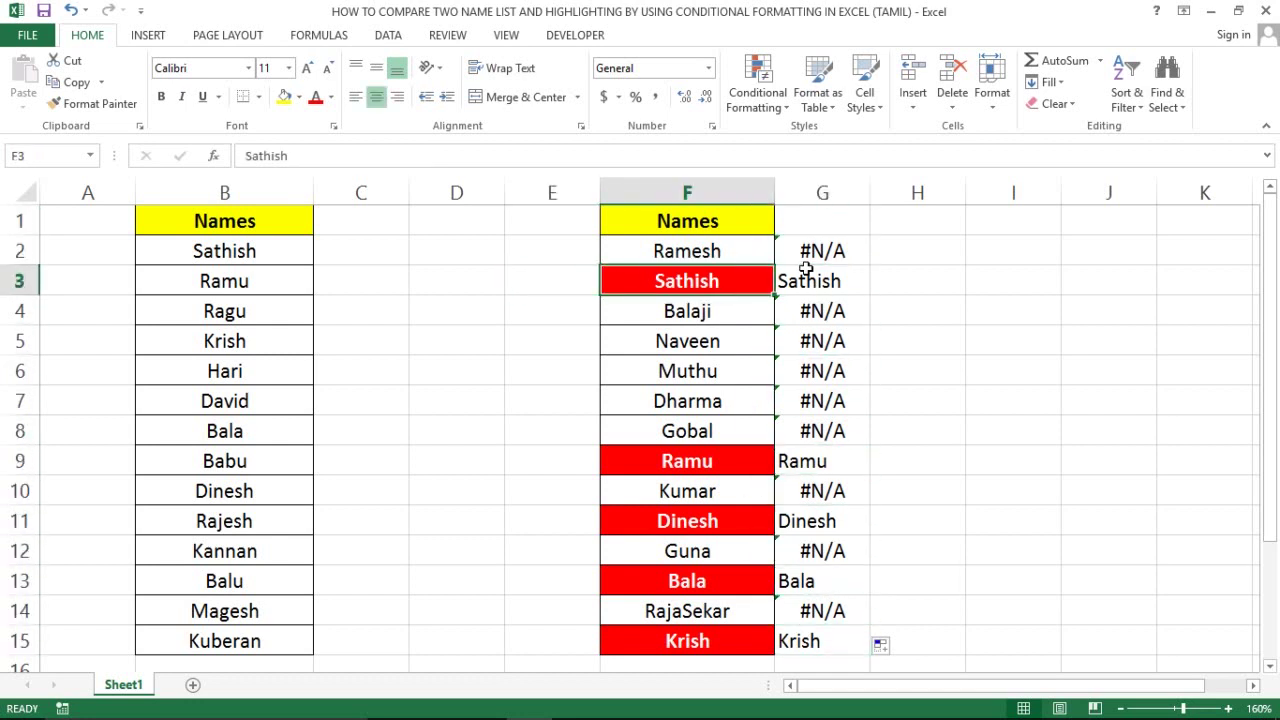
key("Right")
key("Left")
key("Down")
key("Down")
key("Down")
key("Down")
key("Down")
key("Down")
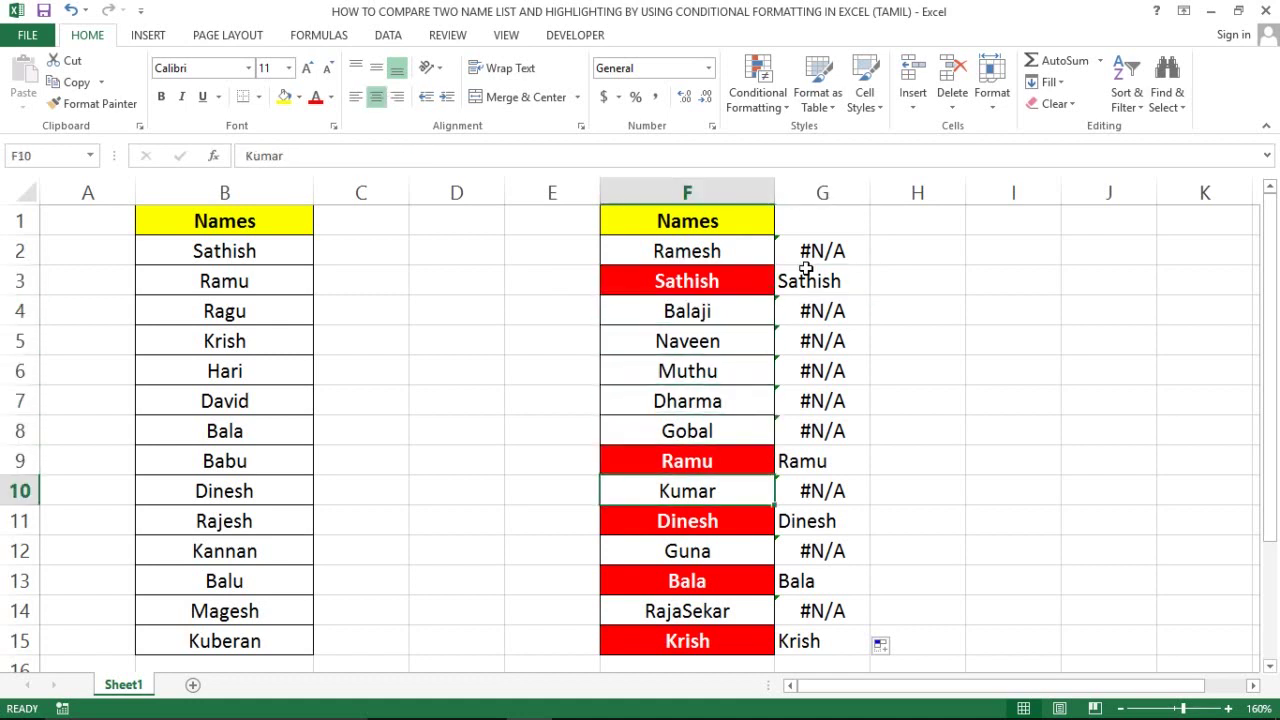
key("Down")
key("Up")
key("Up")
key("Up")
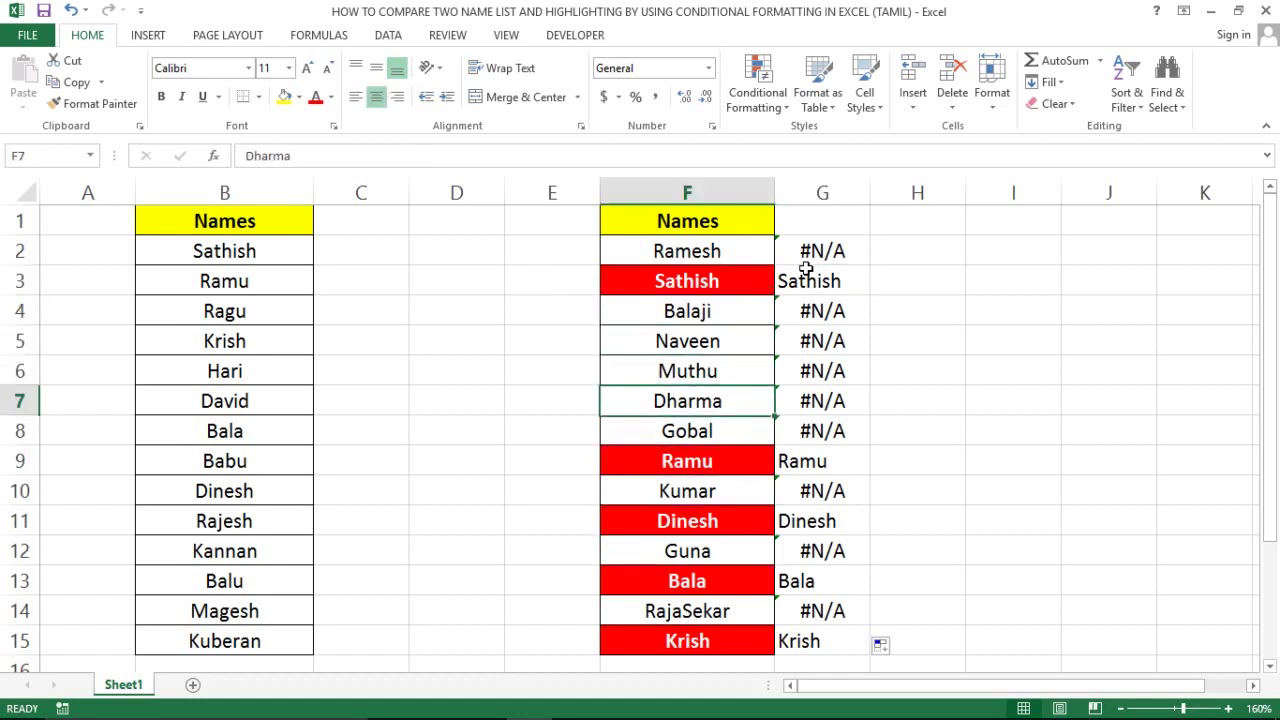
key("Up")
key("Up")
key("Down")
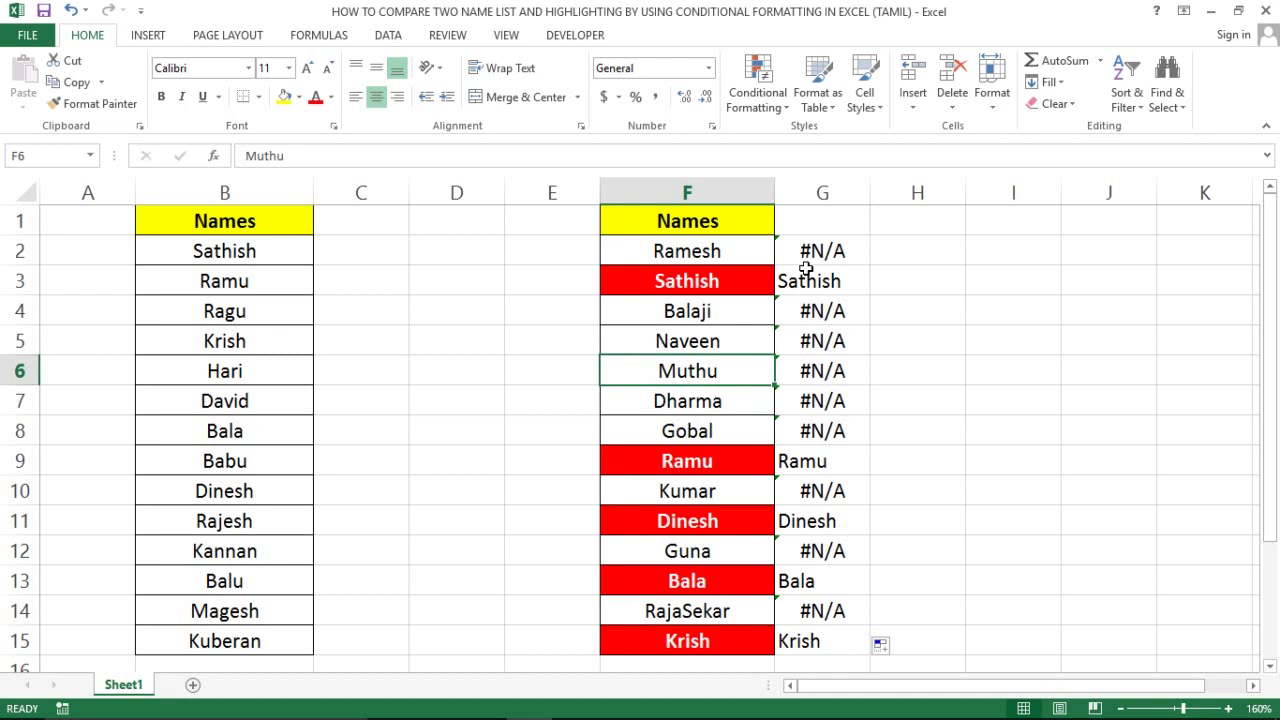
Enter Babu in F6 and check its lookup result in G6.
type("Babu")
key("Return")
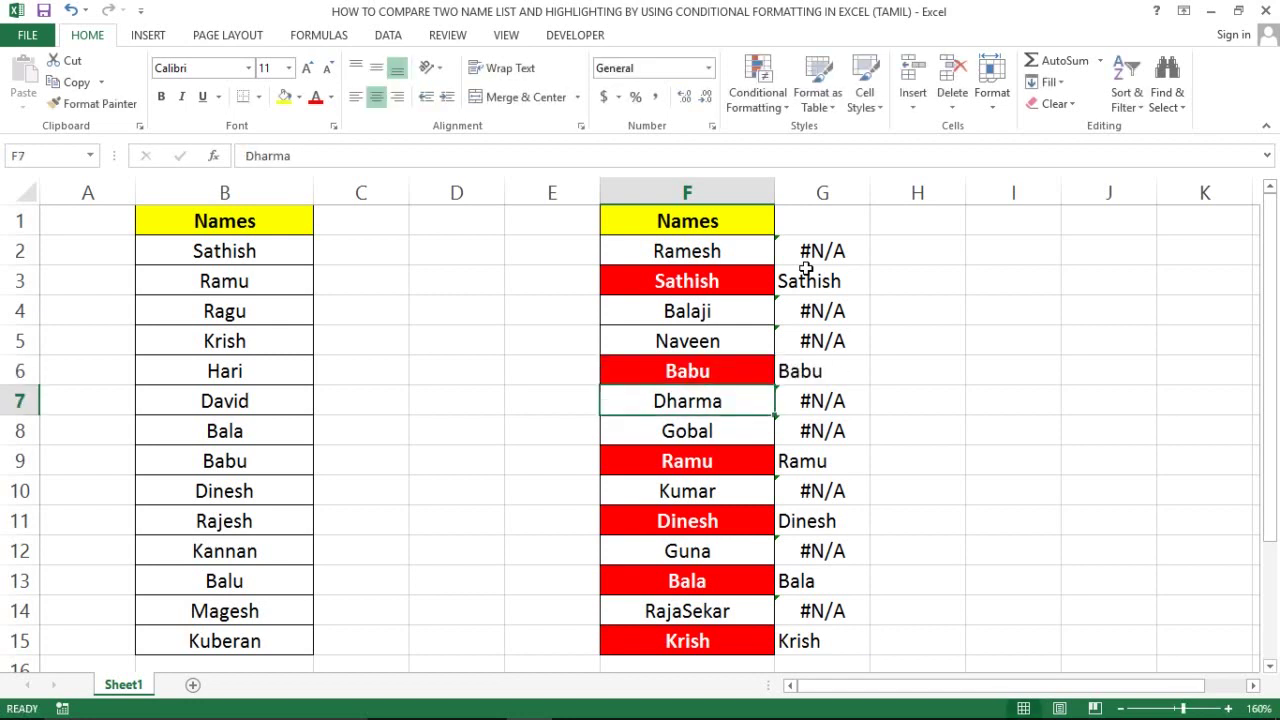
key("Up")
key("Right")
key("Left")
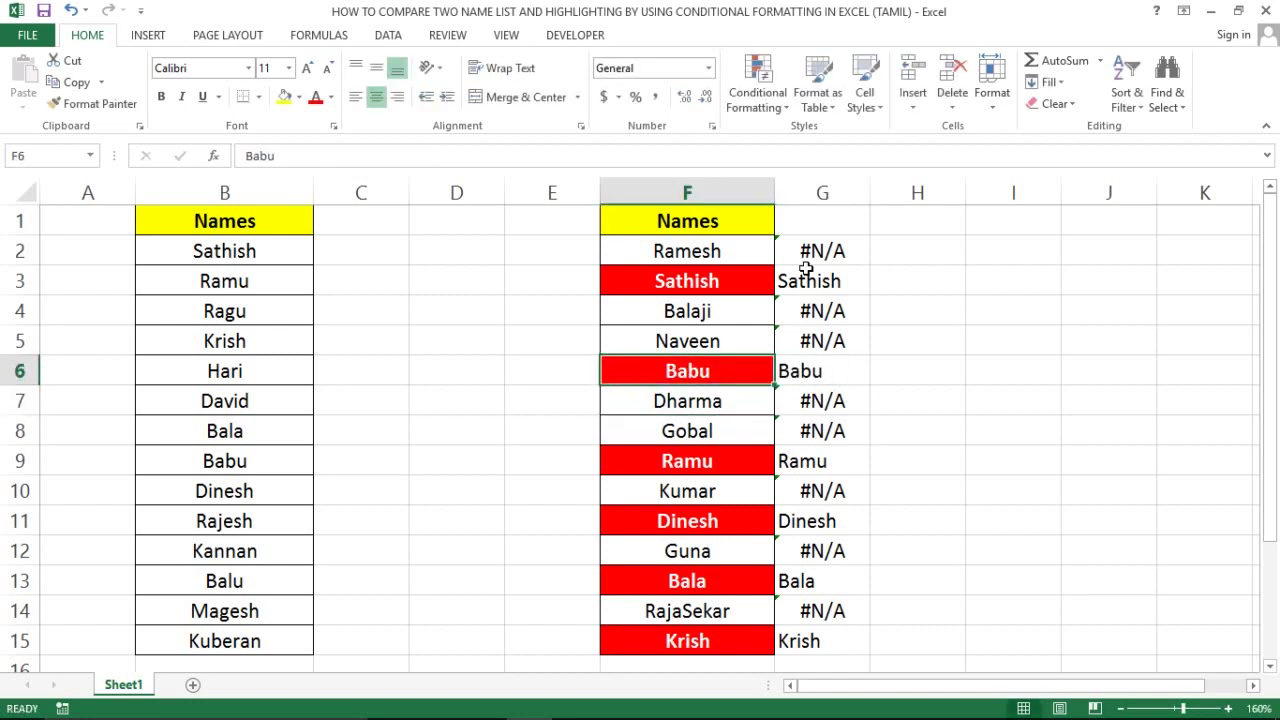
key("Right")
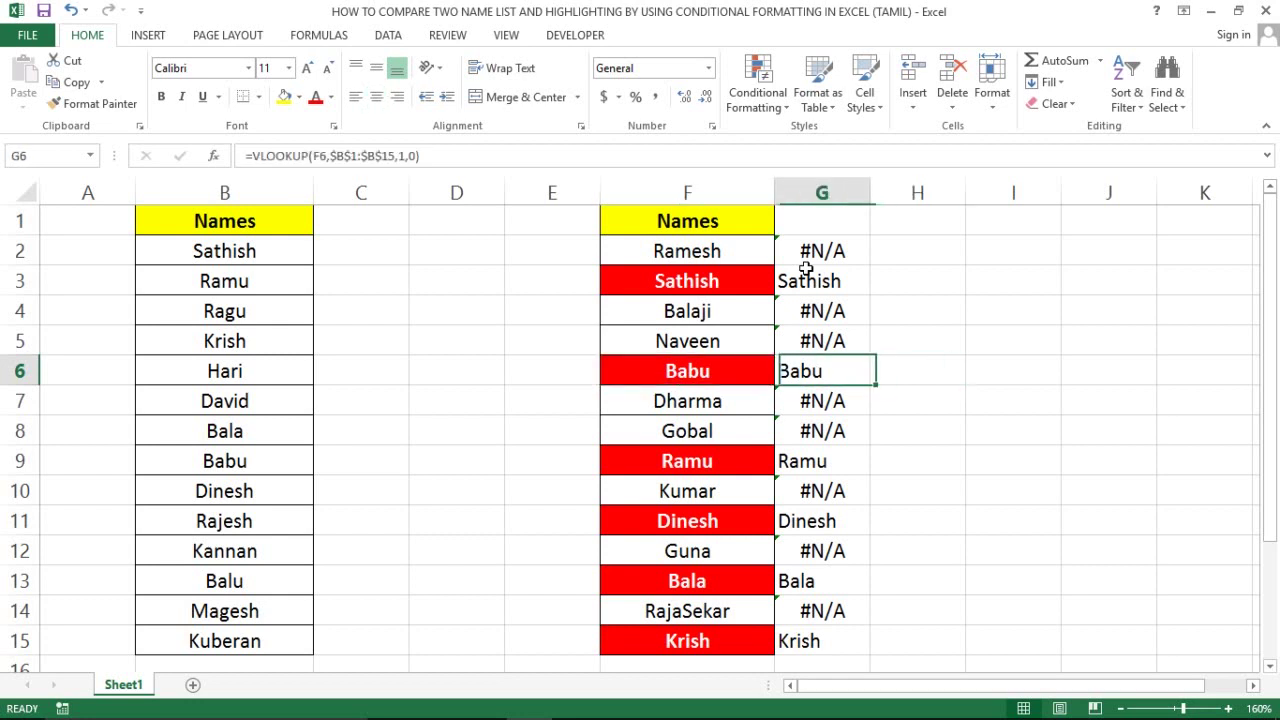
Select all the lookup results in G2:G15.
left_click(806, 263)
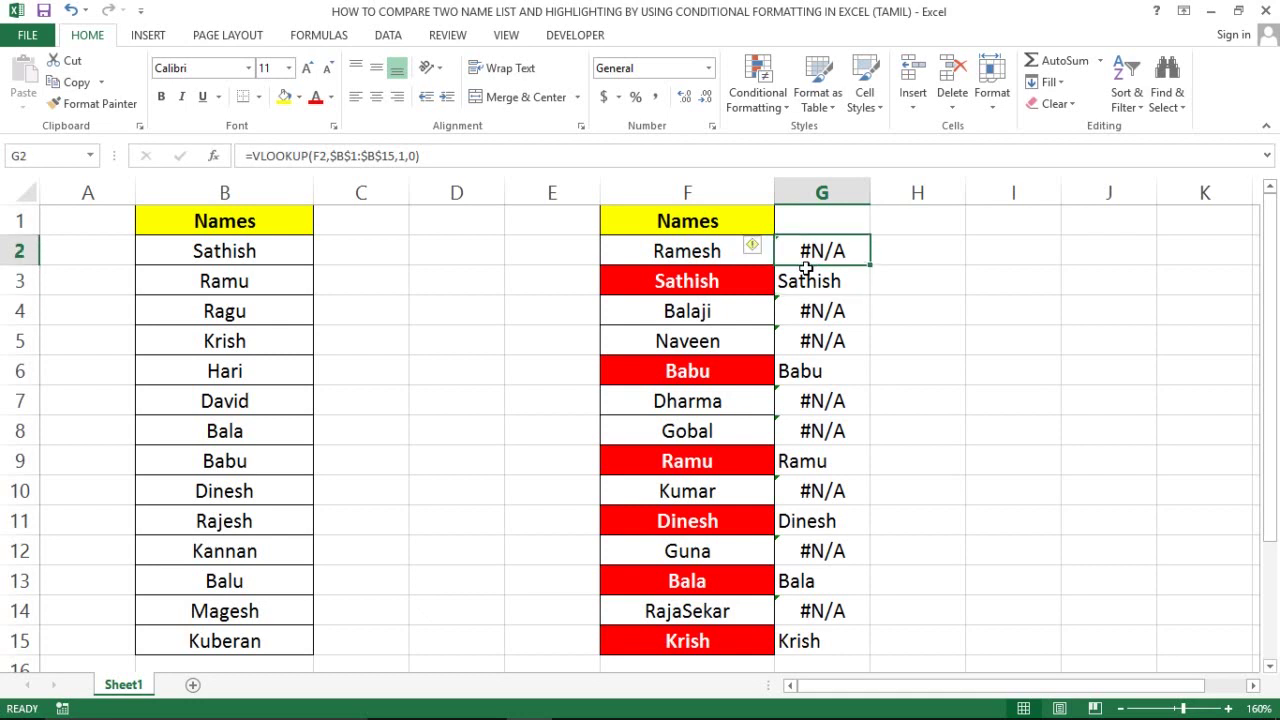
key("Right")
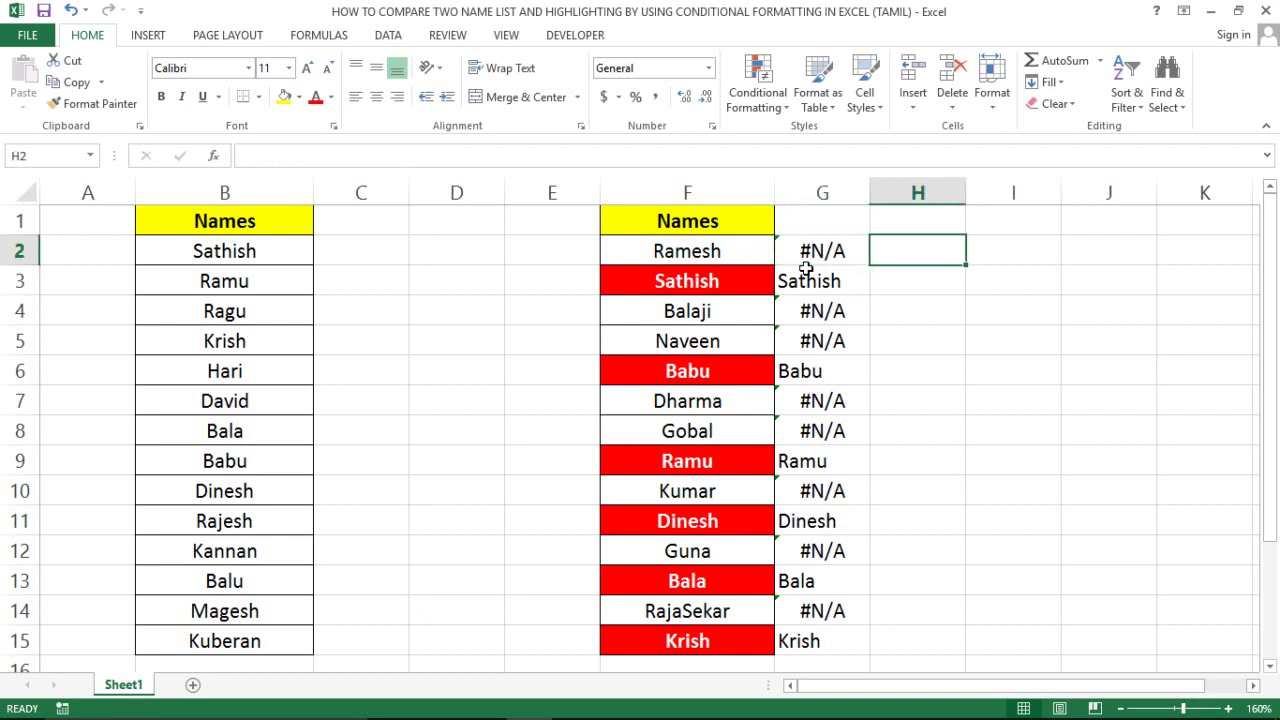
key("Left")
key("Right")
key("Left")
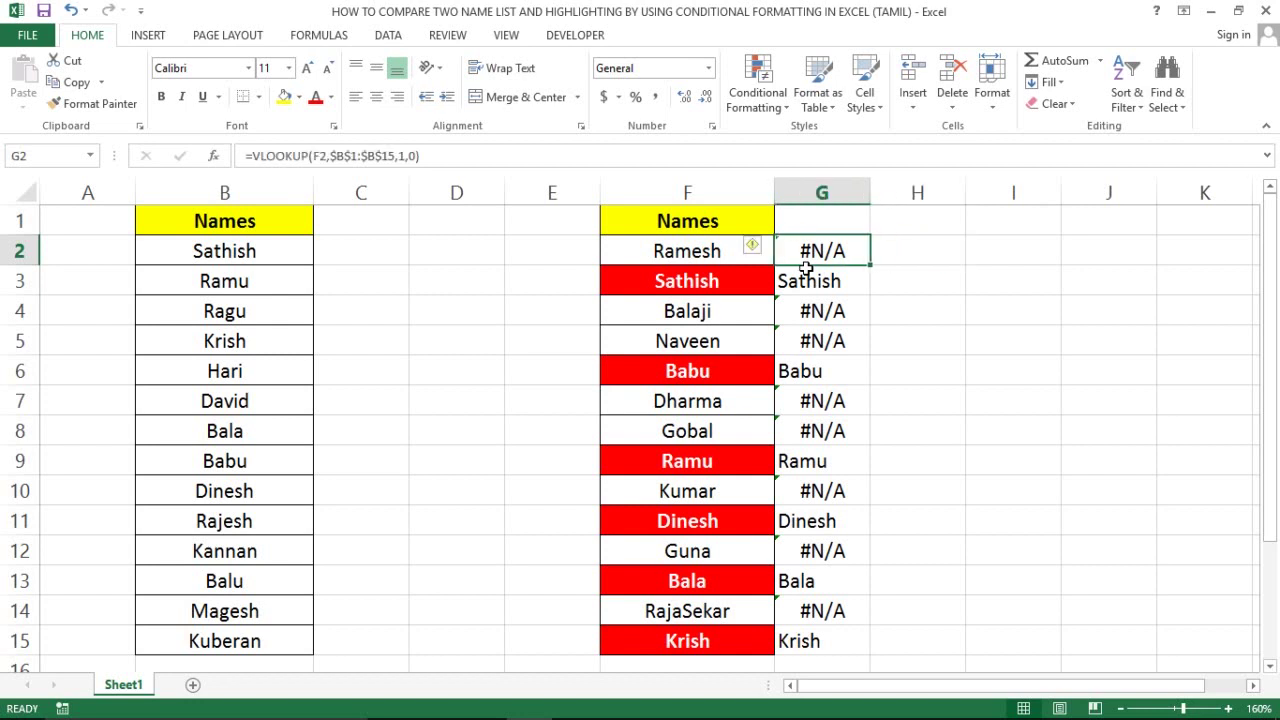
key("ctrl+shift+Down")
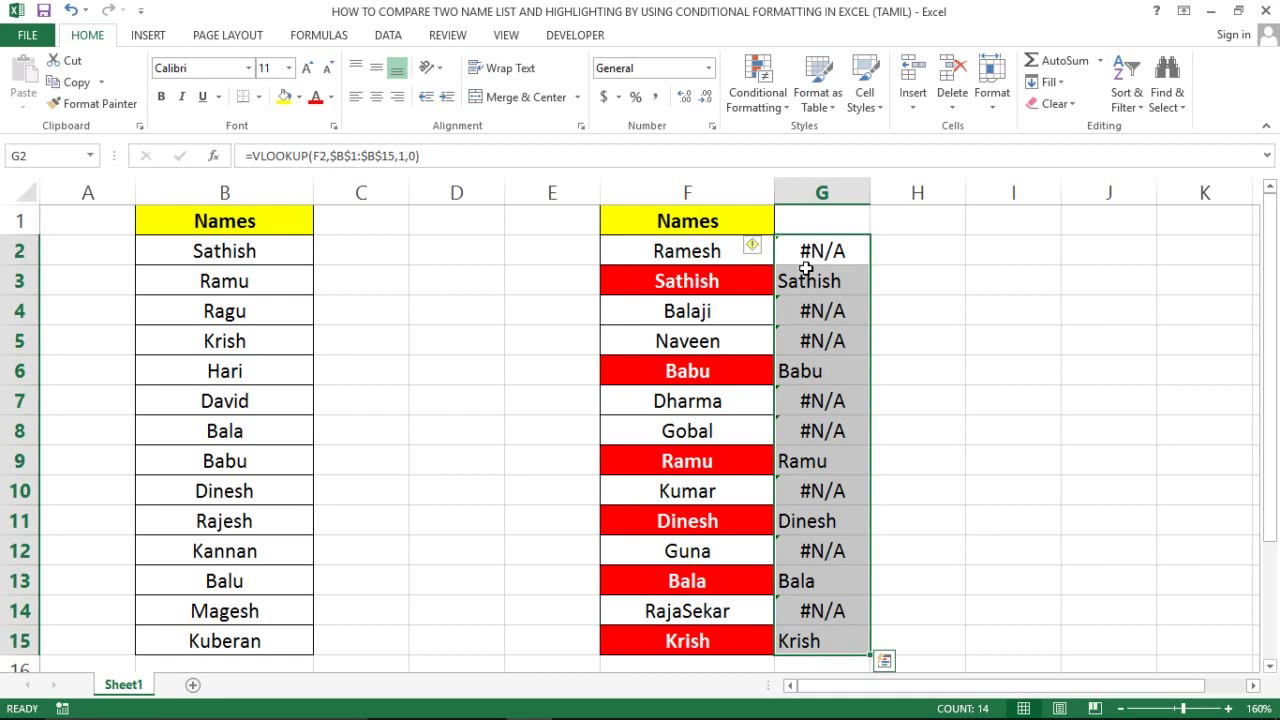
Delete the lookup results in G2:G15, then select the names F2:F15.
key("Delete")
key("Left")
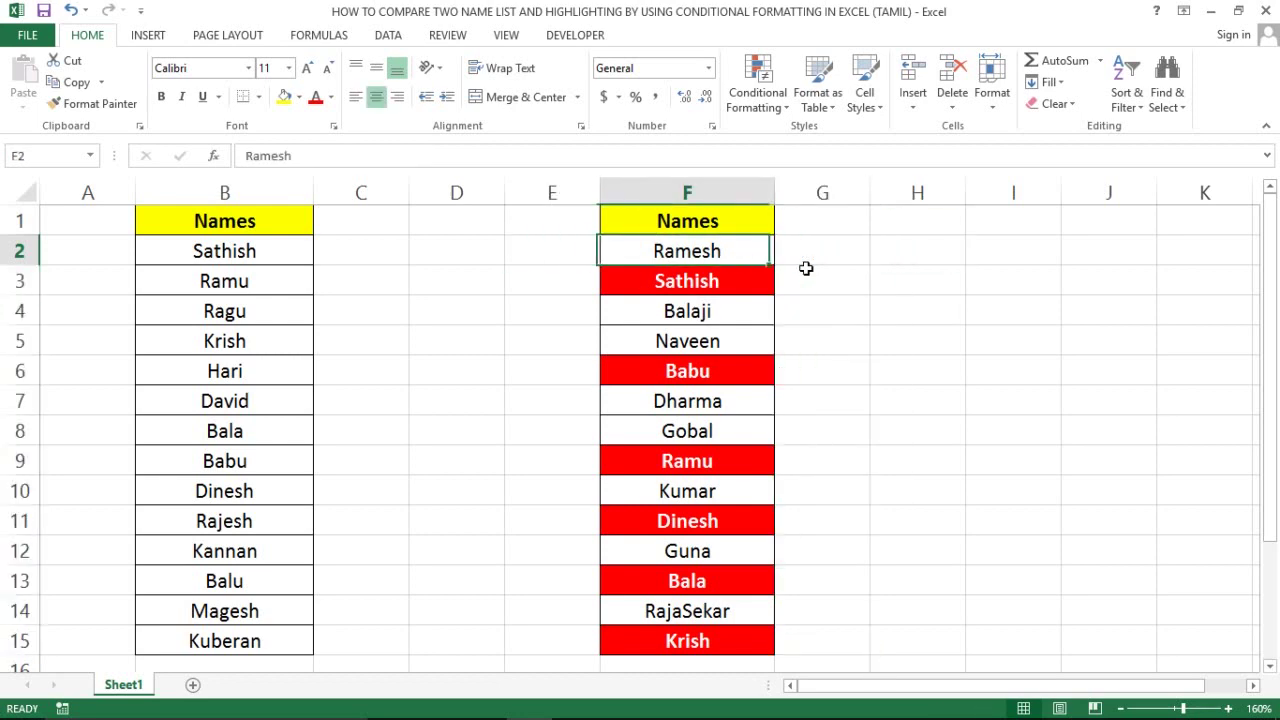
key("ctrl+shift+Down")
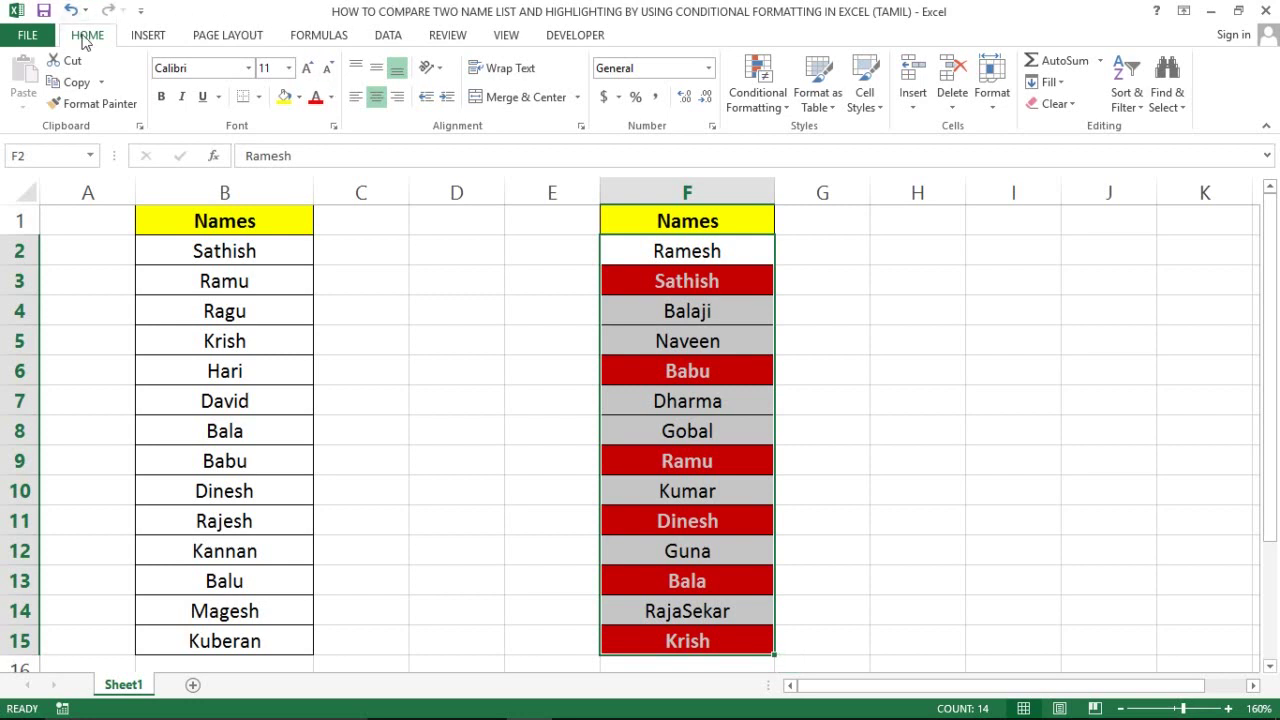
Clear the conditional formatting rules from the selected column F names.
left_click(766, 96)
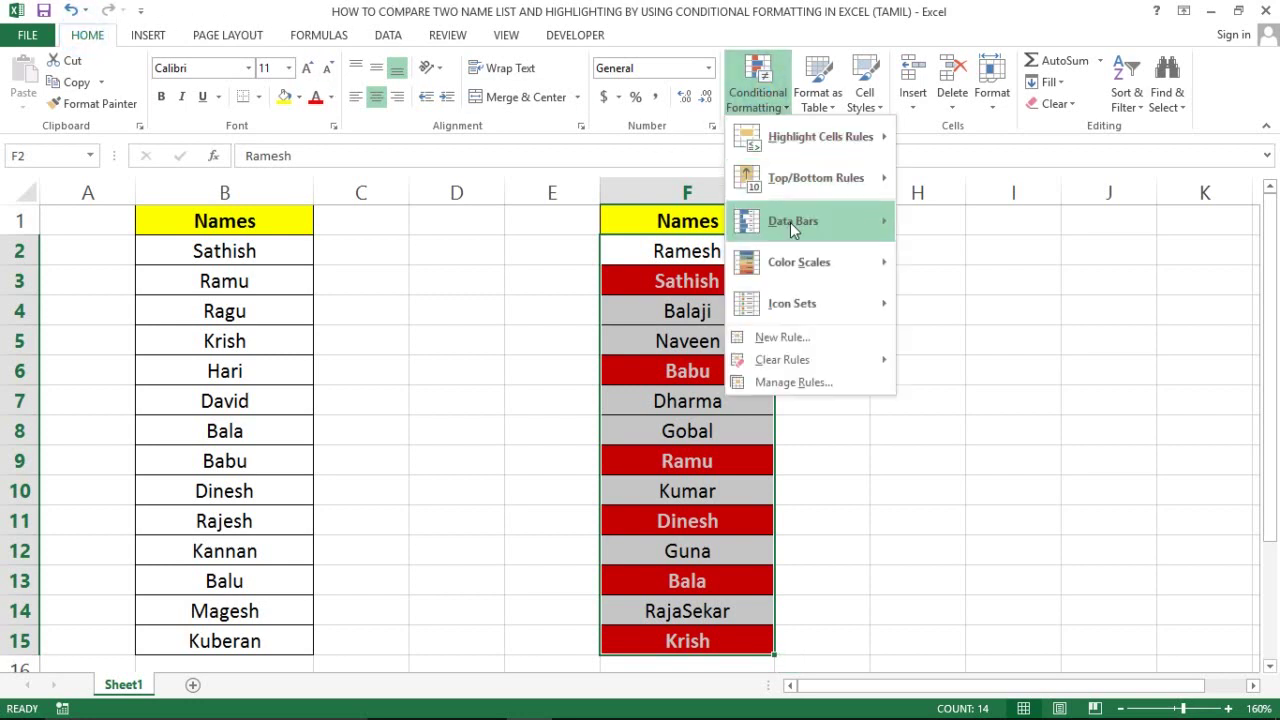
mouse_move(783, 366)
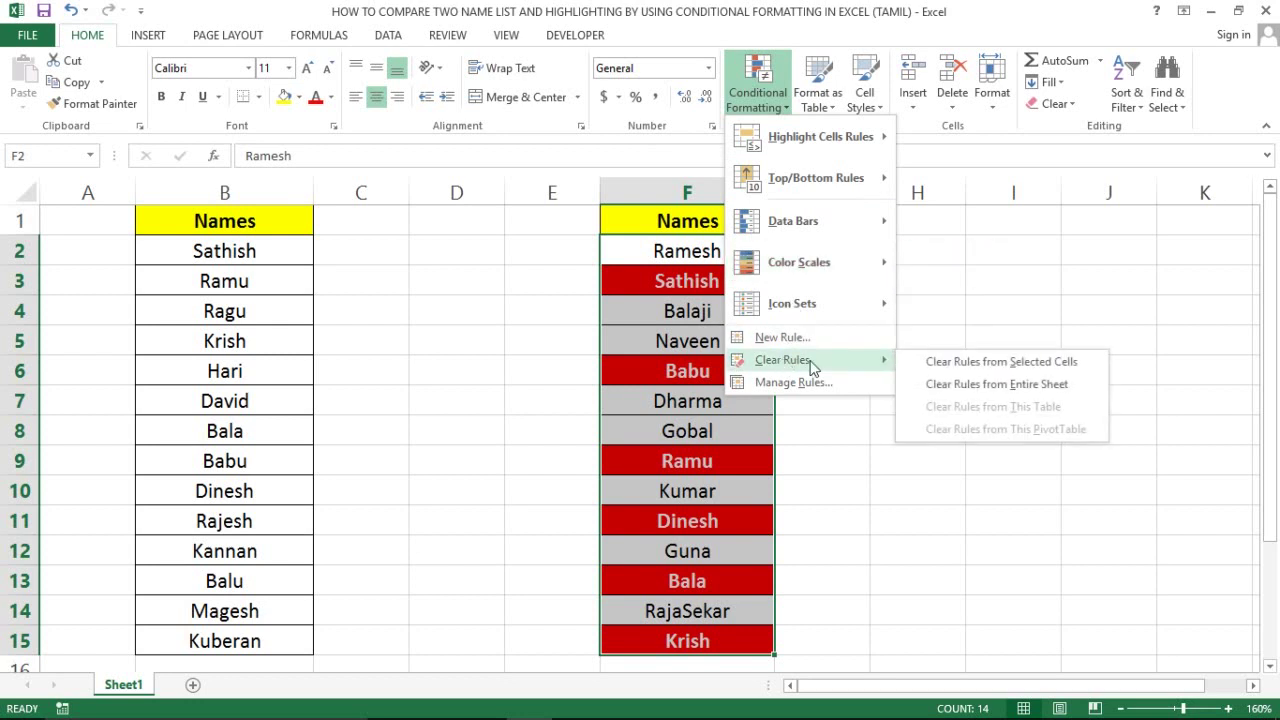
left_click(940, 362)
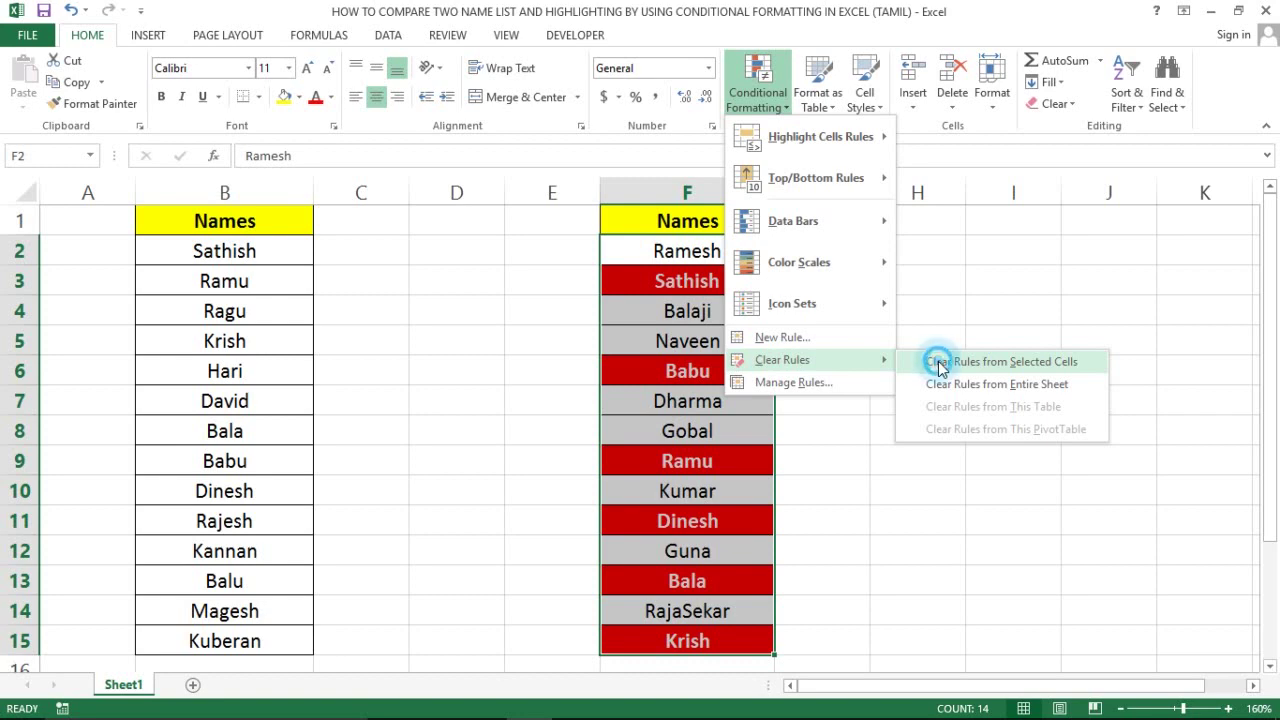
Reselect the names range F2:F15.
left_click_drag(706, 242, 687, 341)
left_click(706, 242)
key("Right")
key("Left")
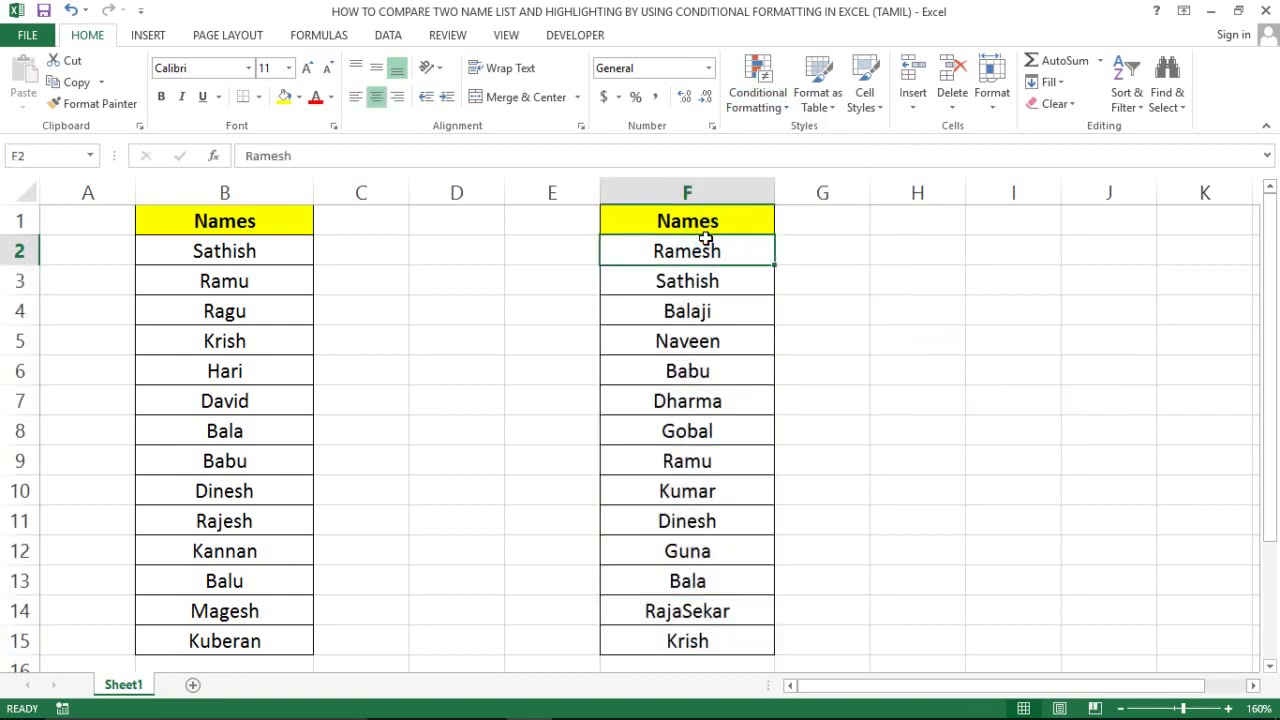
left_click_drag(706, 242, 687, 371)
left_click(706, 240)
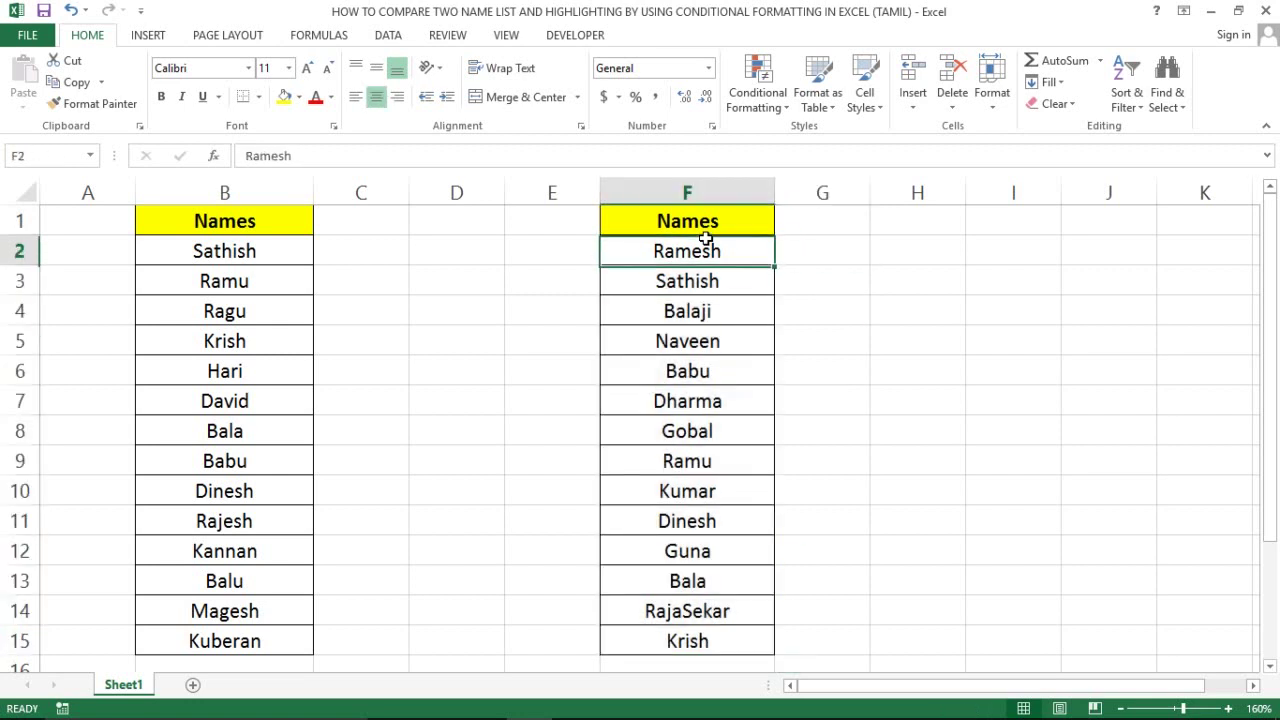
key("Up")
key("Down")
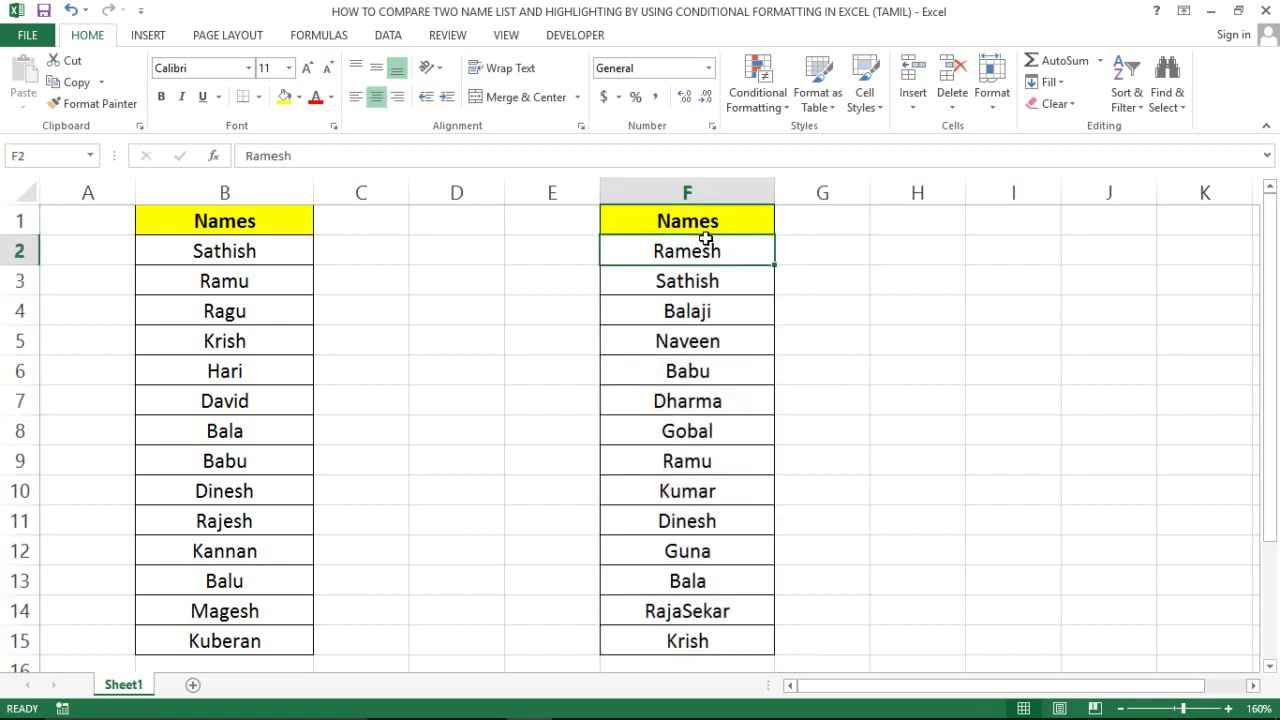
key("ctrl+shift+Down")
left_click(706, 240)
key("Right")
key("Left")
key("Up")
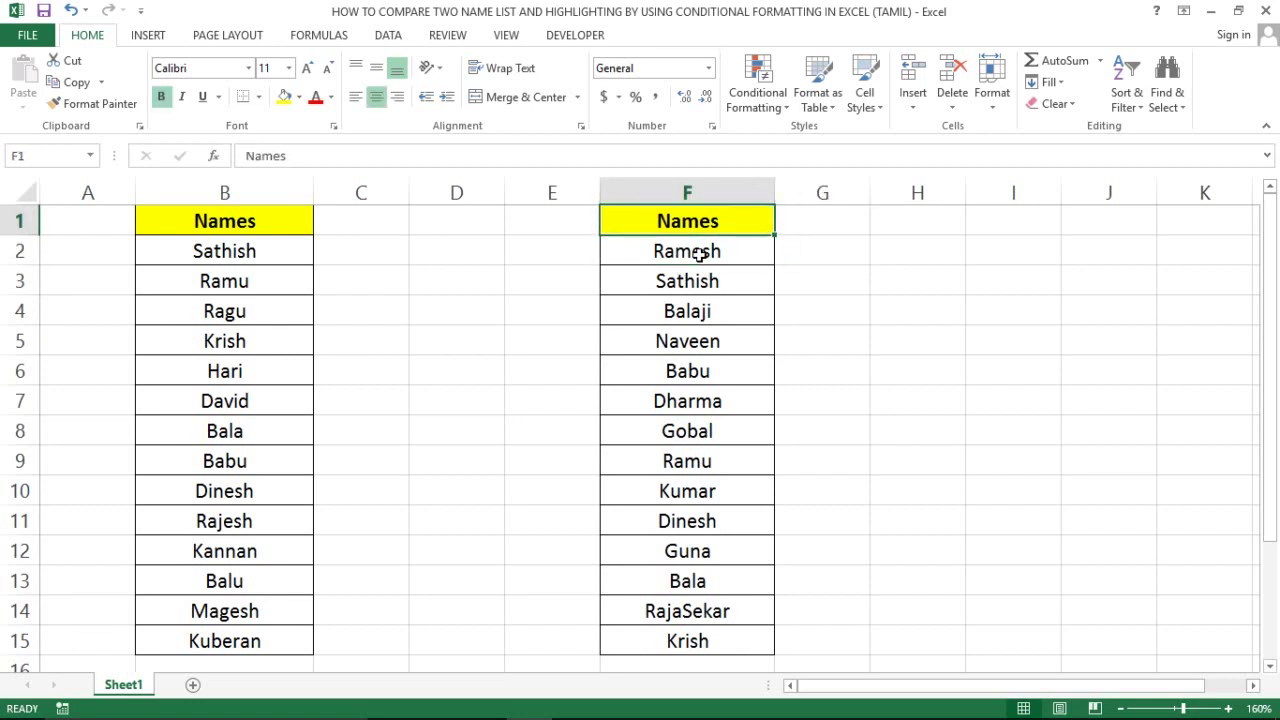
key("Down")
key("ctrl+shift+Down")
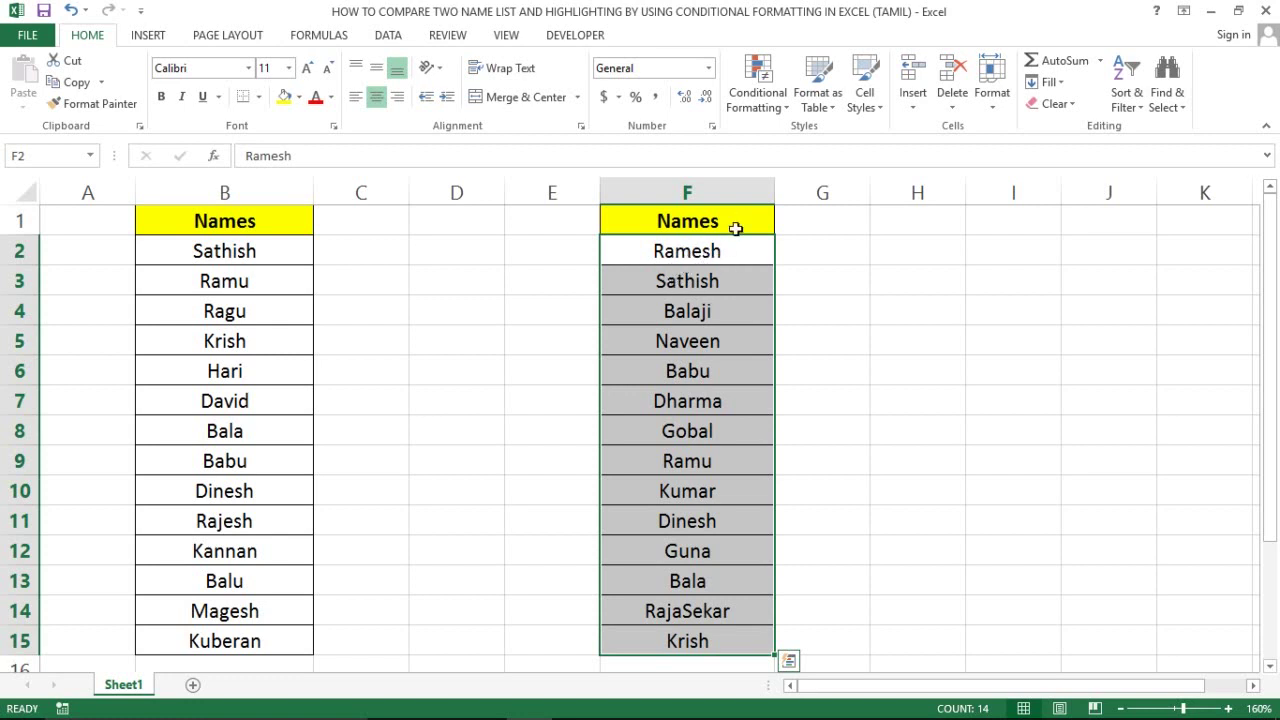
Create a New Rule and choose 'Use a formula to determine which cells to format'.
left_click(765, 100)
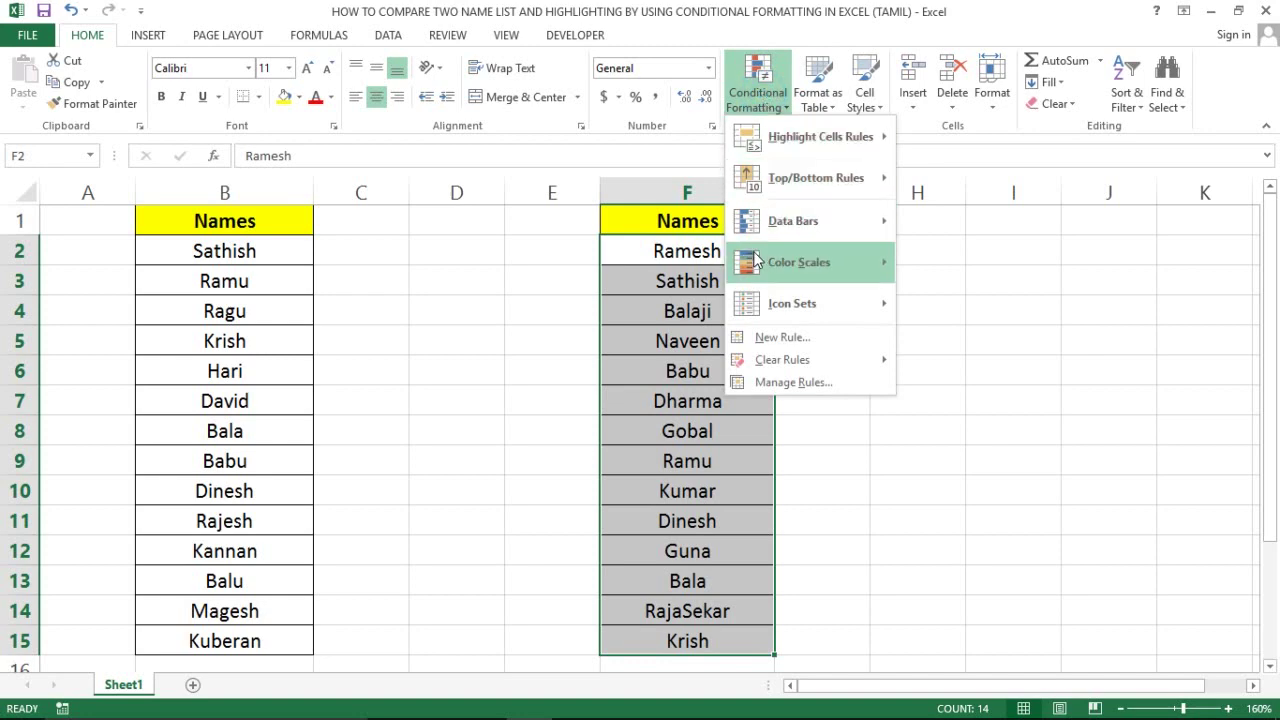
left_click(775, 340)
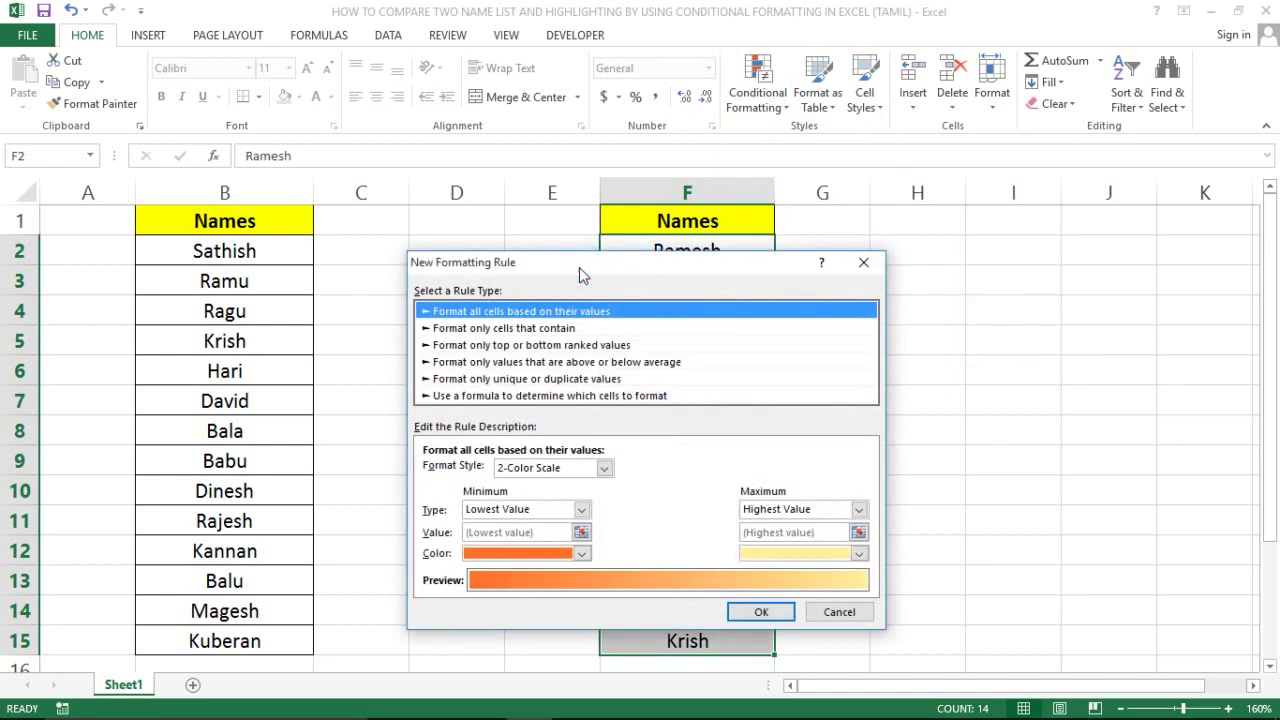
left_click_drag(580, 267, 960, 250)
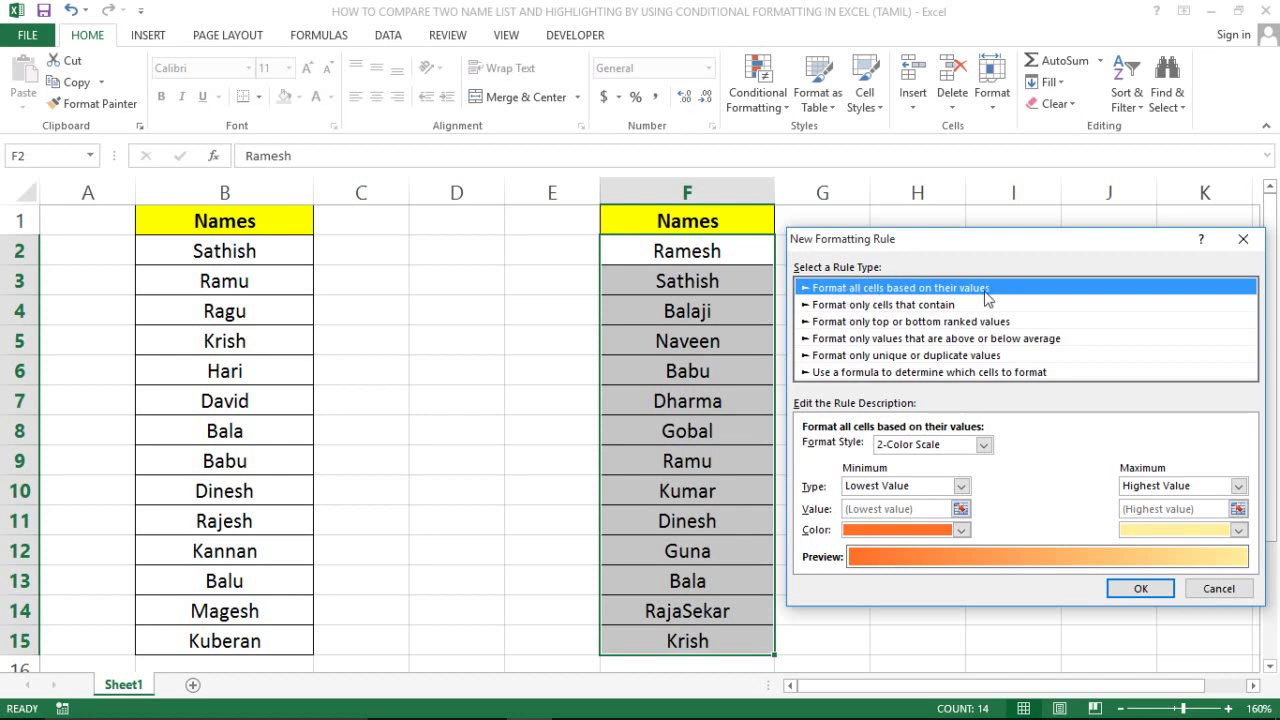
left_click(835, 375)
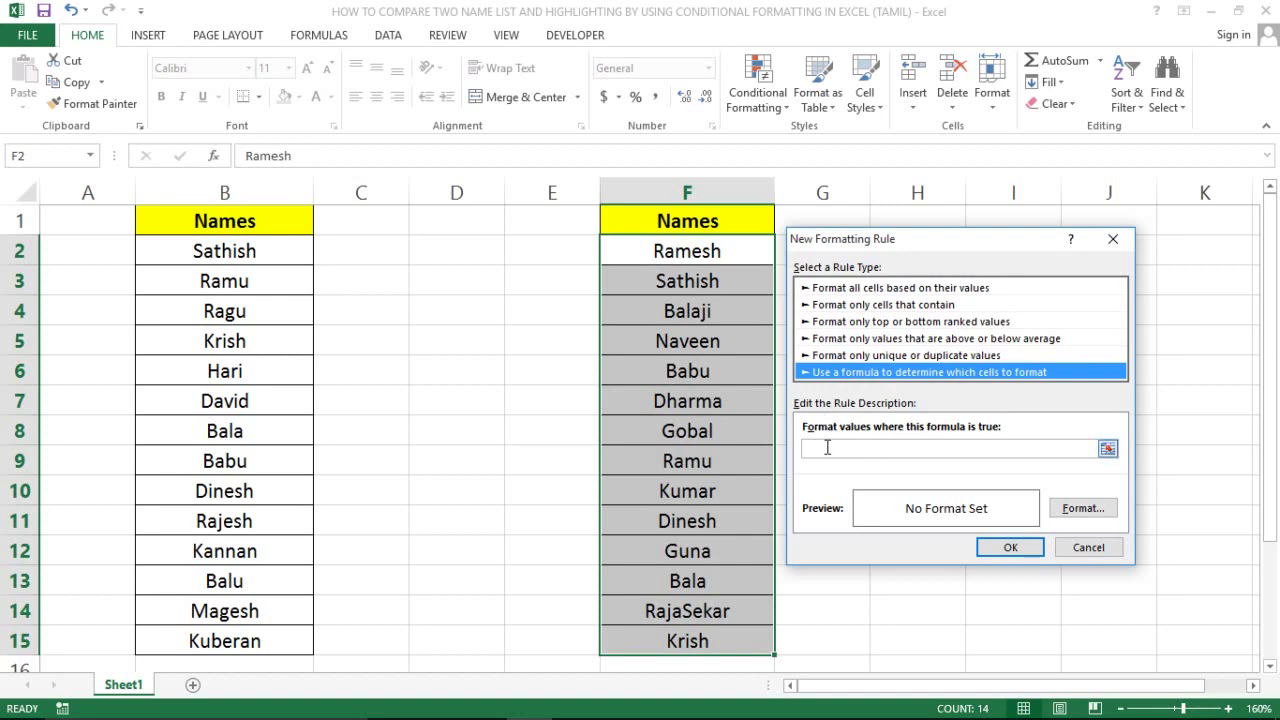
Type =COUNTIF( in the rule formula box, reference $B$2:$B$15, and add a comma.
left_click(827, 447)
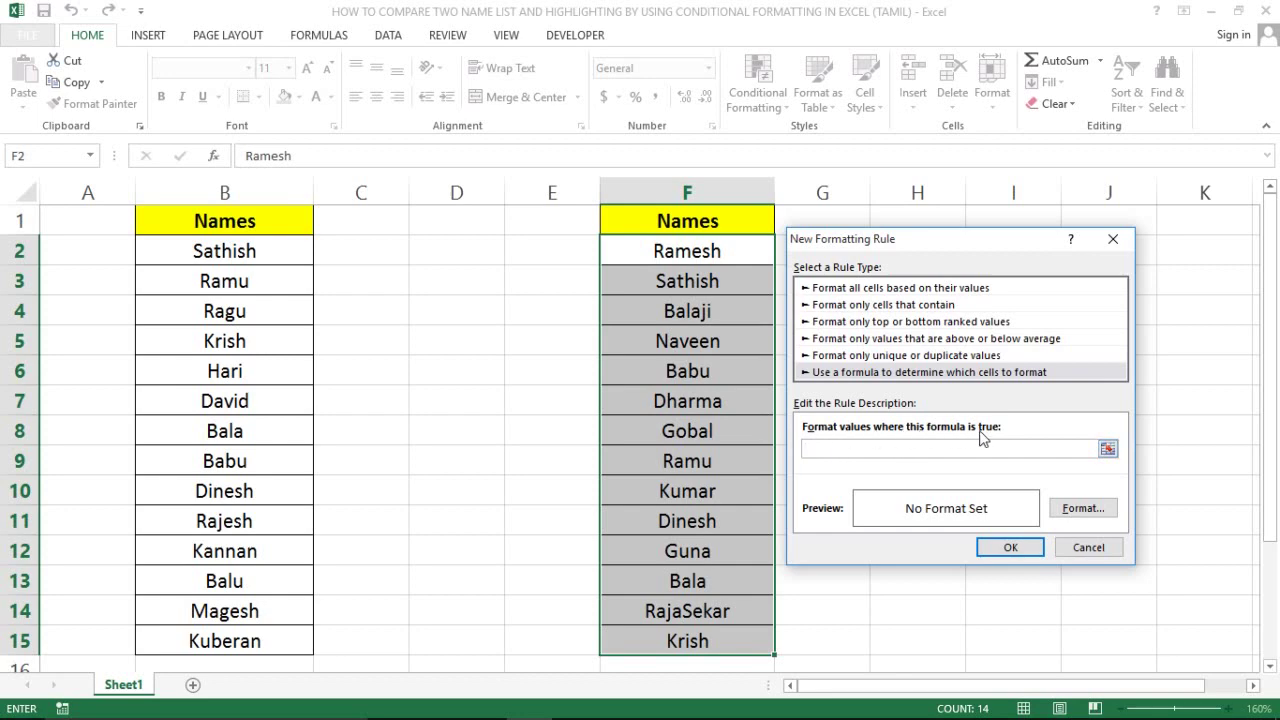
left_click(881, 448)
type("=")
type("COUN")
type("TIF")
type("(")
left_click(240, 250)
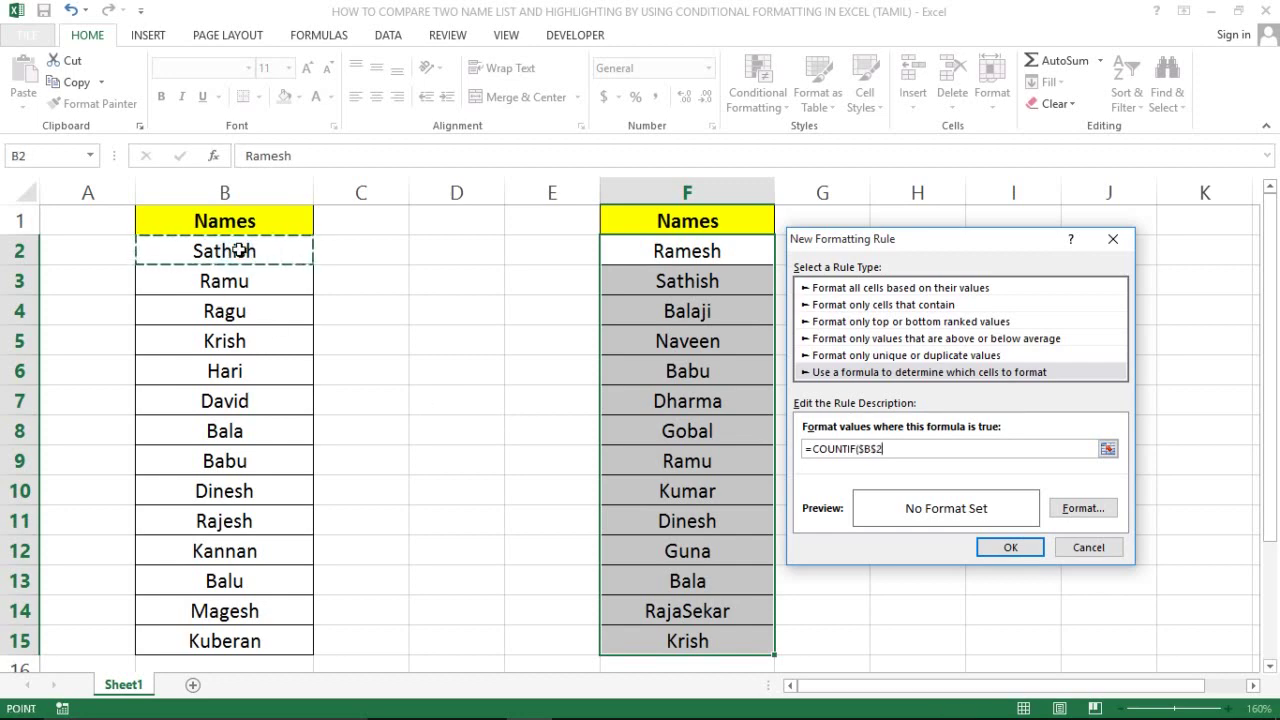
key("ctrl+shift+Down")
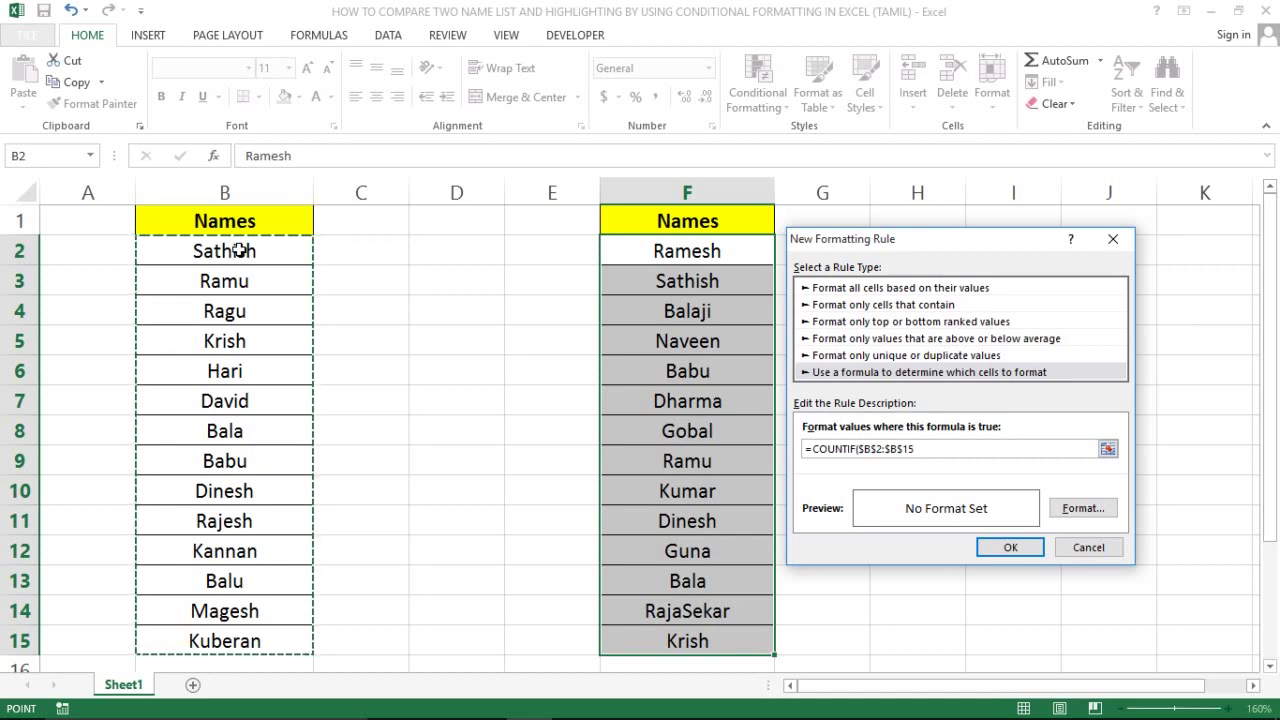
type(",")
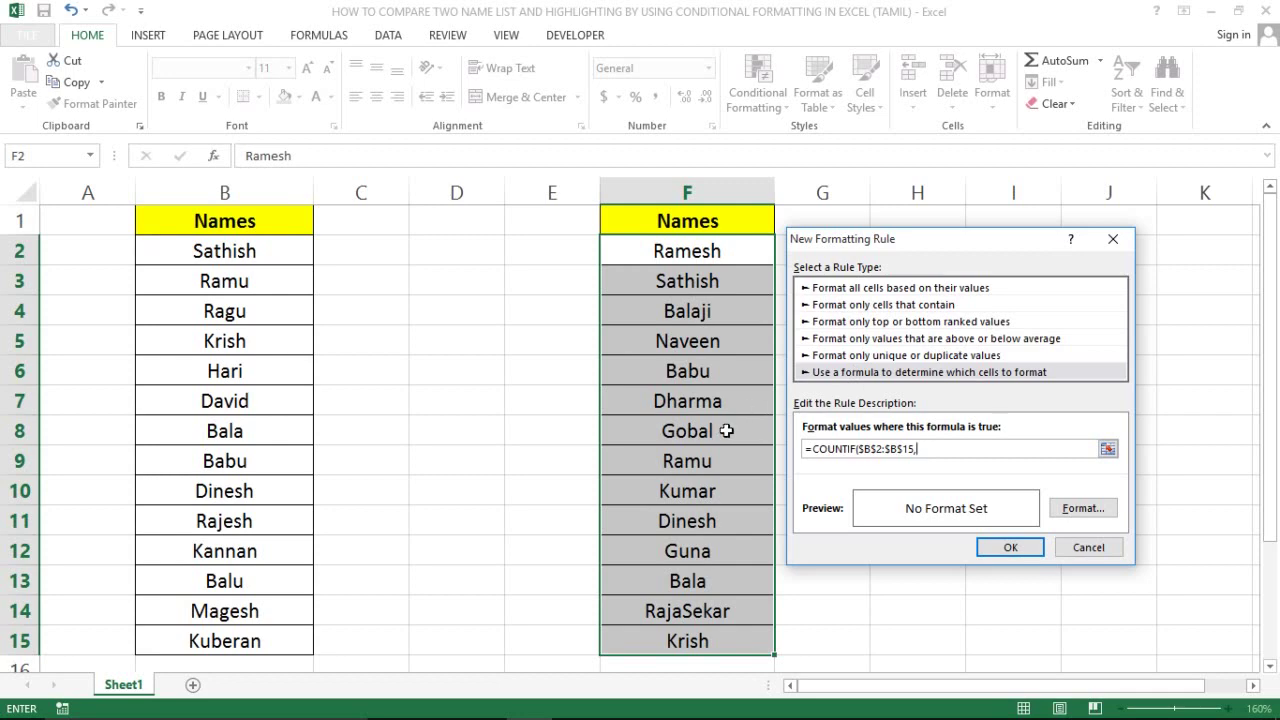
Complete the rule formula as =COUNTIF($B$2:$B$15,$F2)>0 with a mixed $F2 reference.
left_click(665, 248)
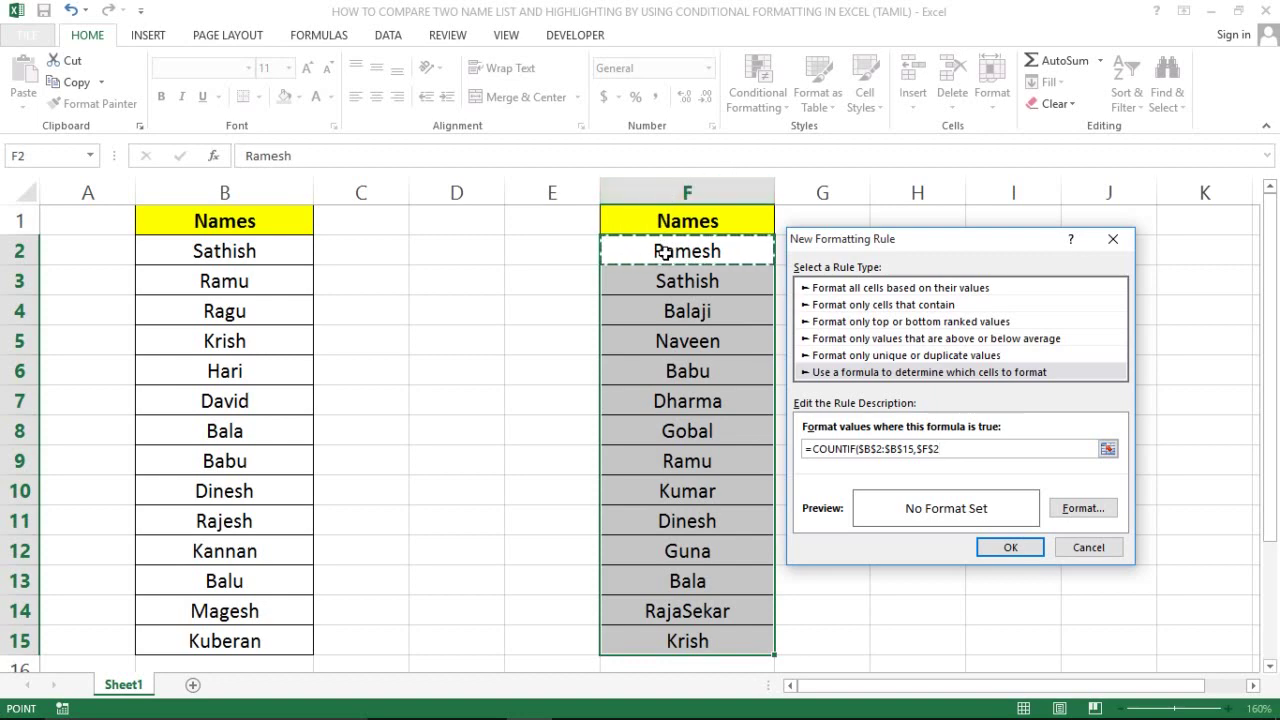
key("F4")
key("F4")
key("F4")
key("F4")
type(")")
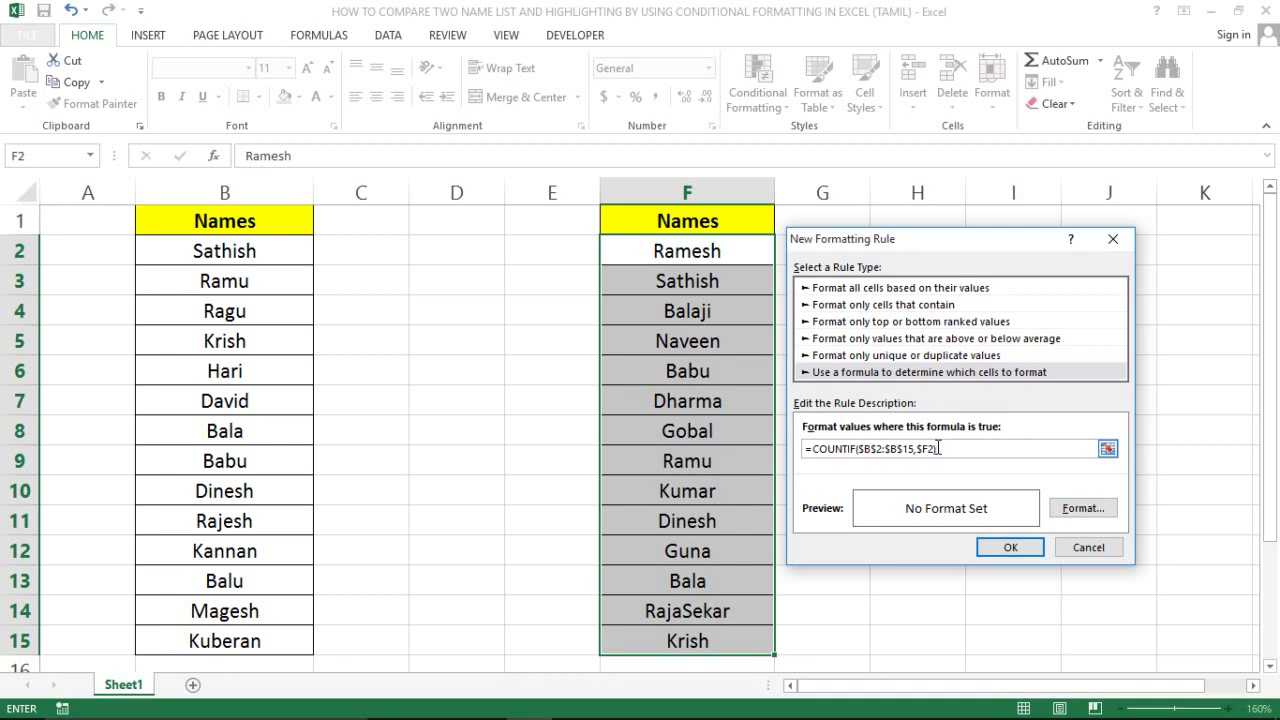
type(">")
type("0")
key("BackSpace")
type("1")
key("BackSpace")
type("0")
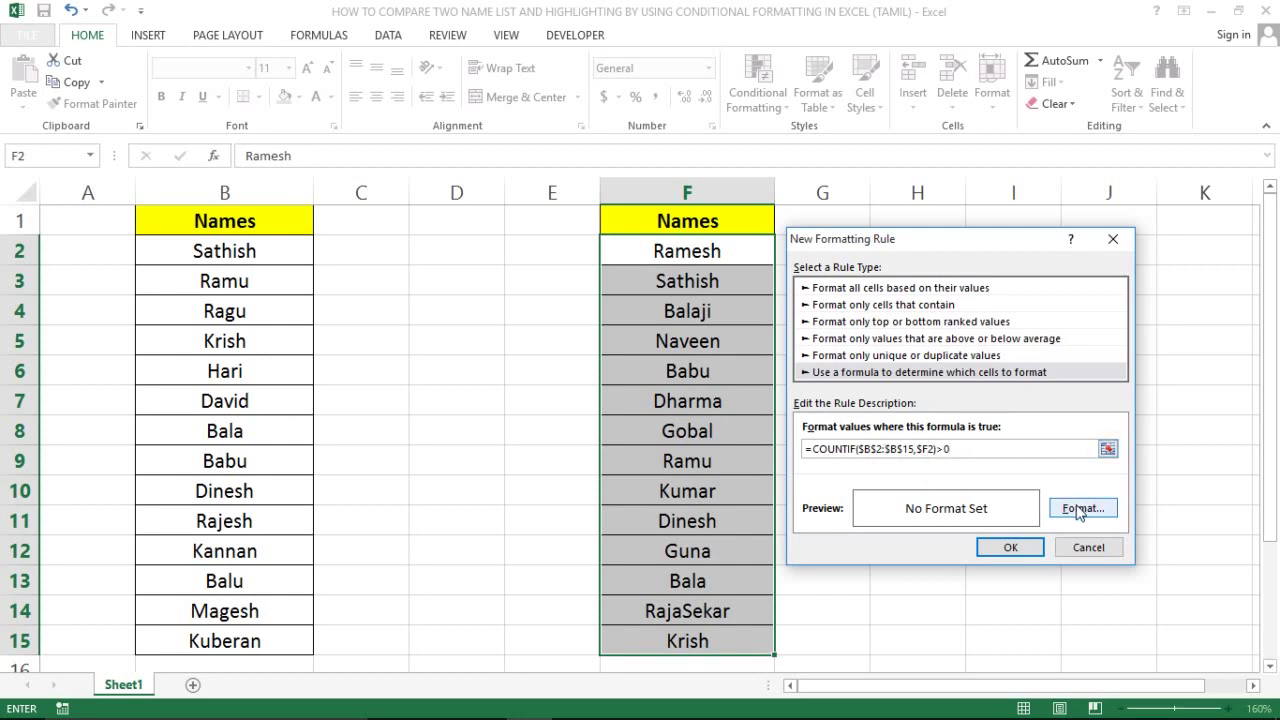
Give matching names red fill with white italic text and apply the rule.
left_click(1078, 510)
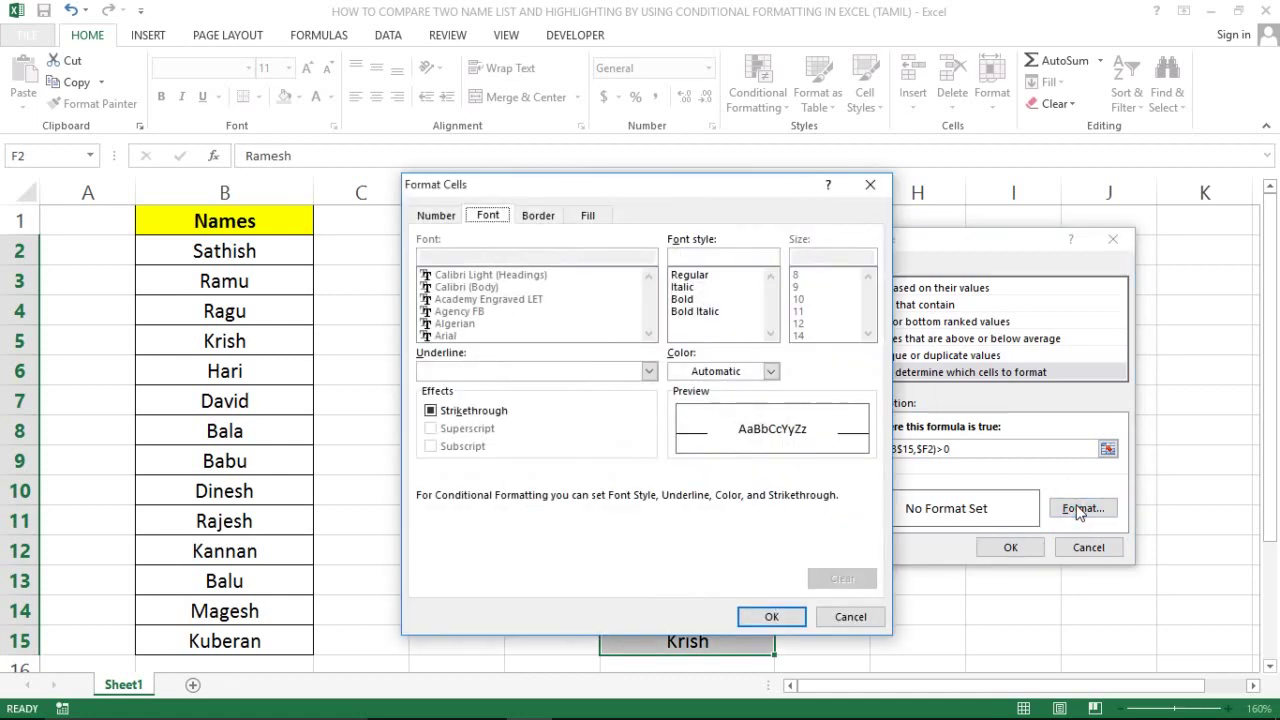
left_click(588, 215)
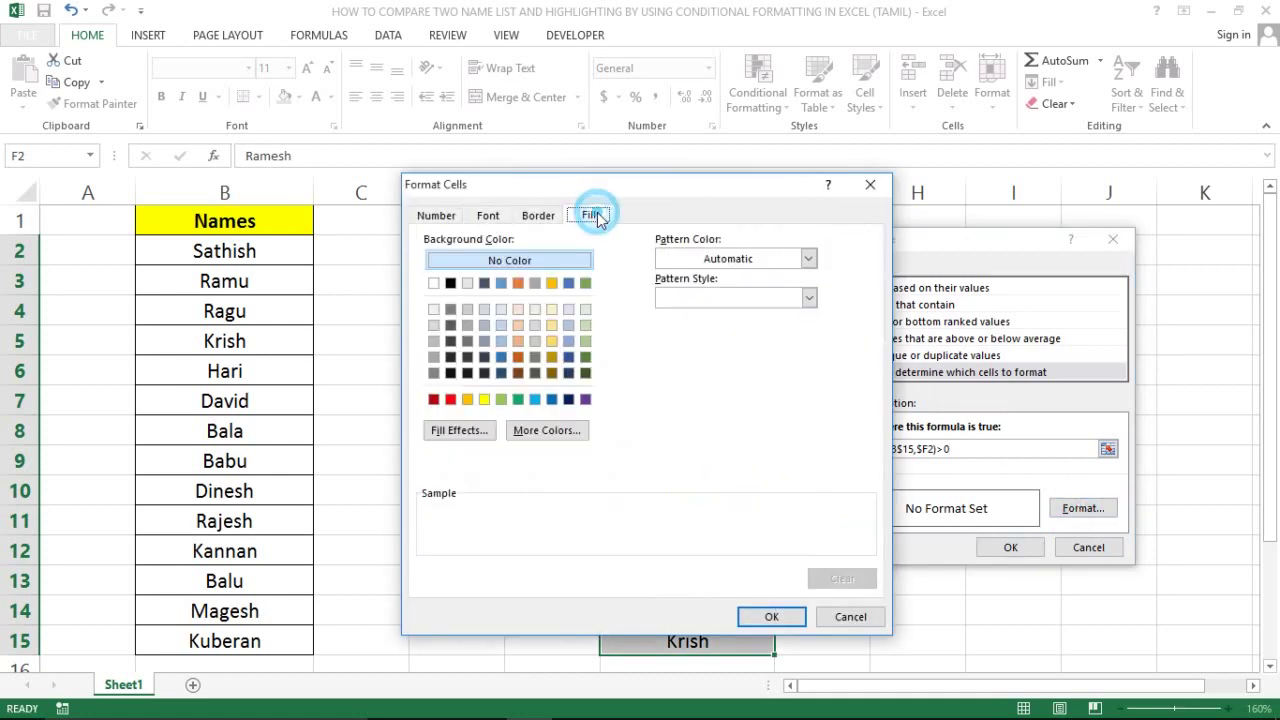
left_click(450, 400)
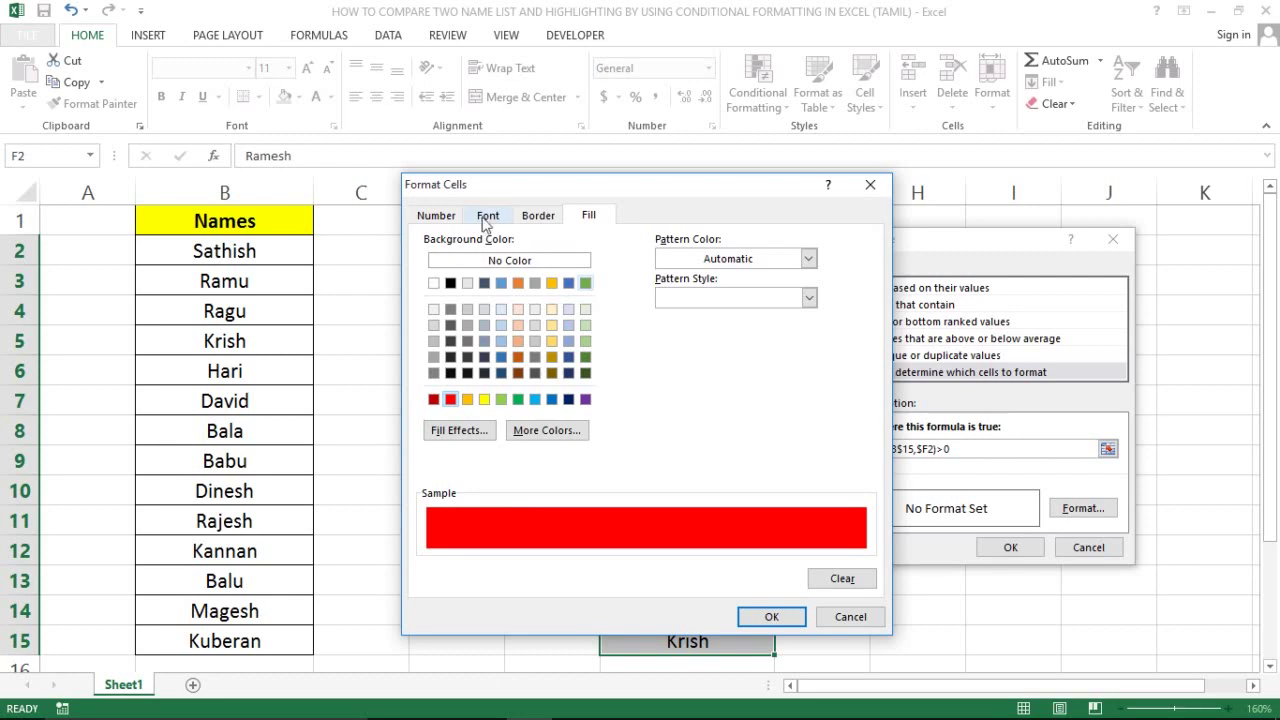
left_click(488, 219)
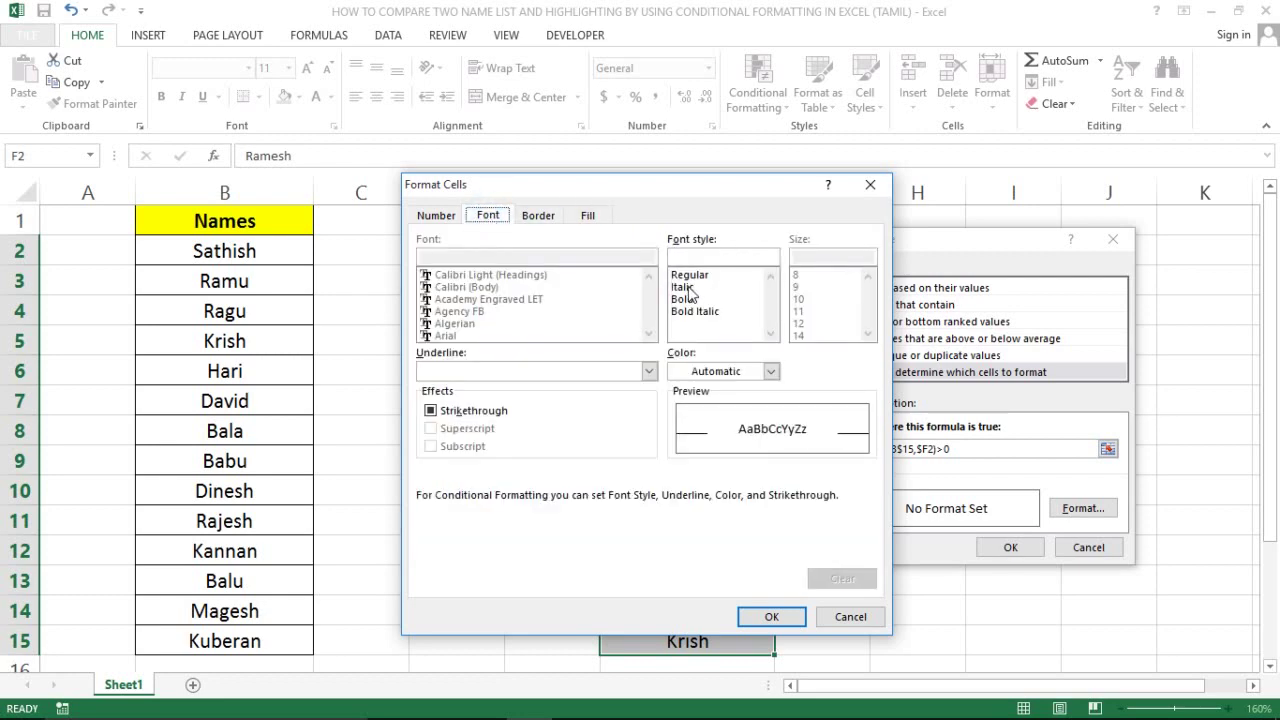
left_click(733, 371)
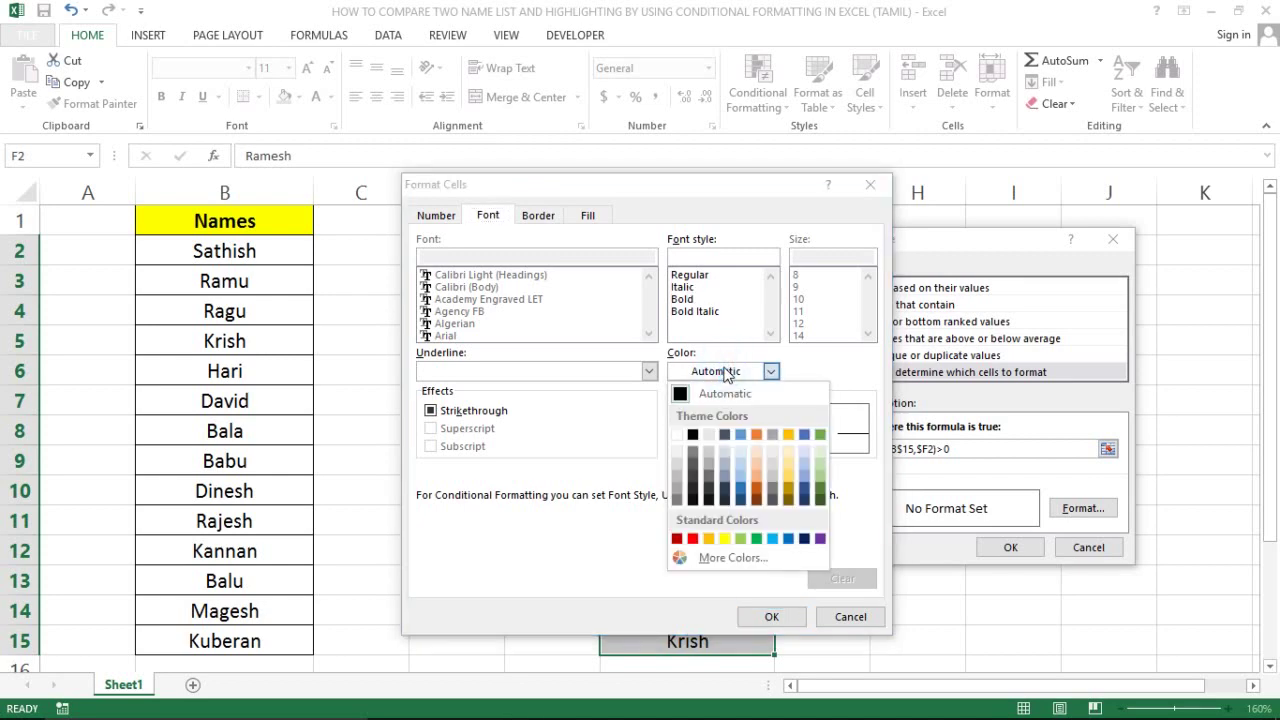
left_click(676, 440)
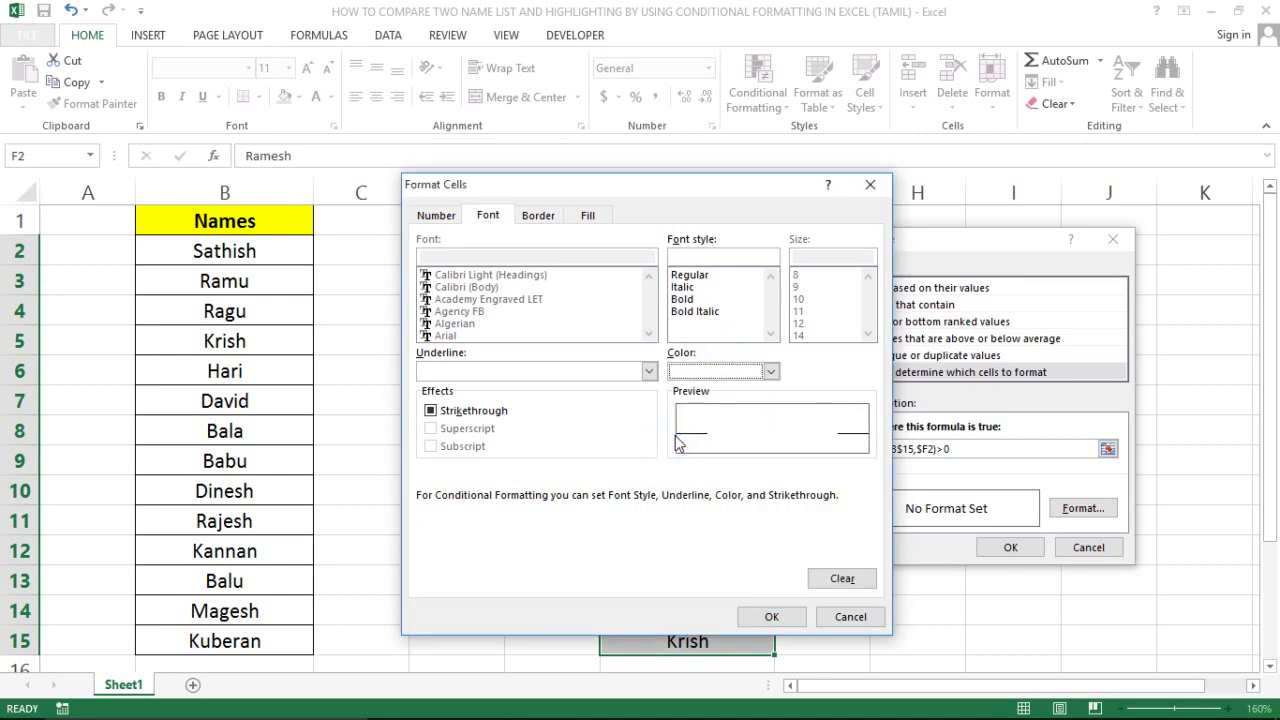
left_click(680, 288)
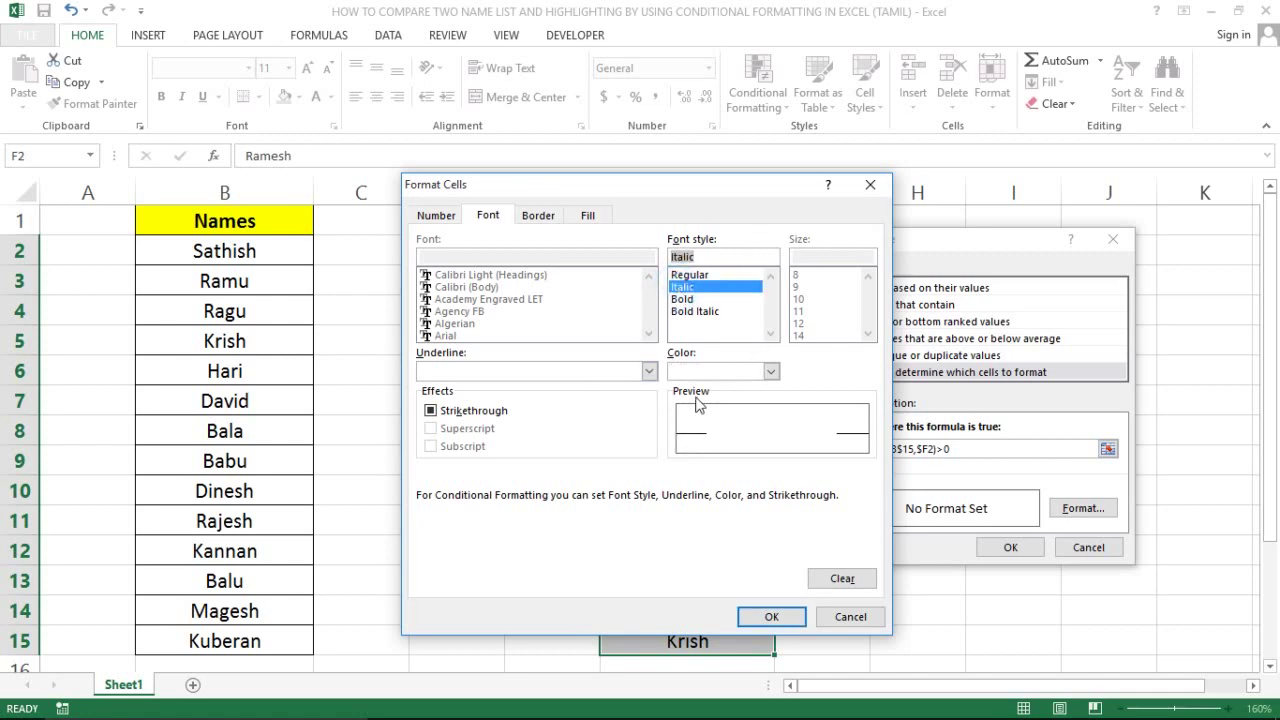
left_click(757, 616)
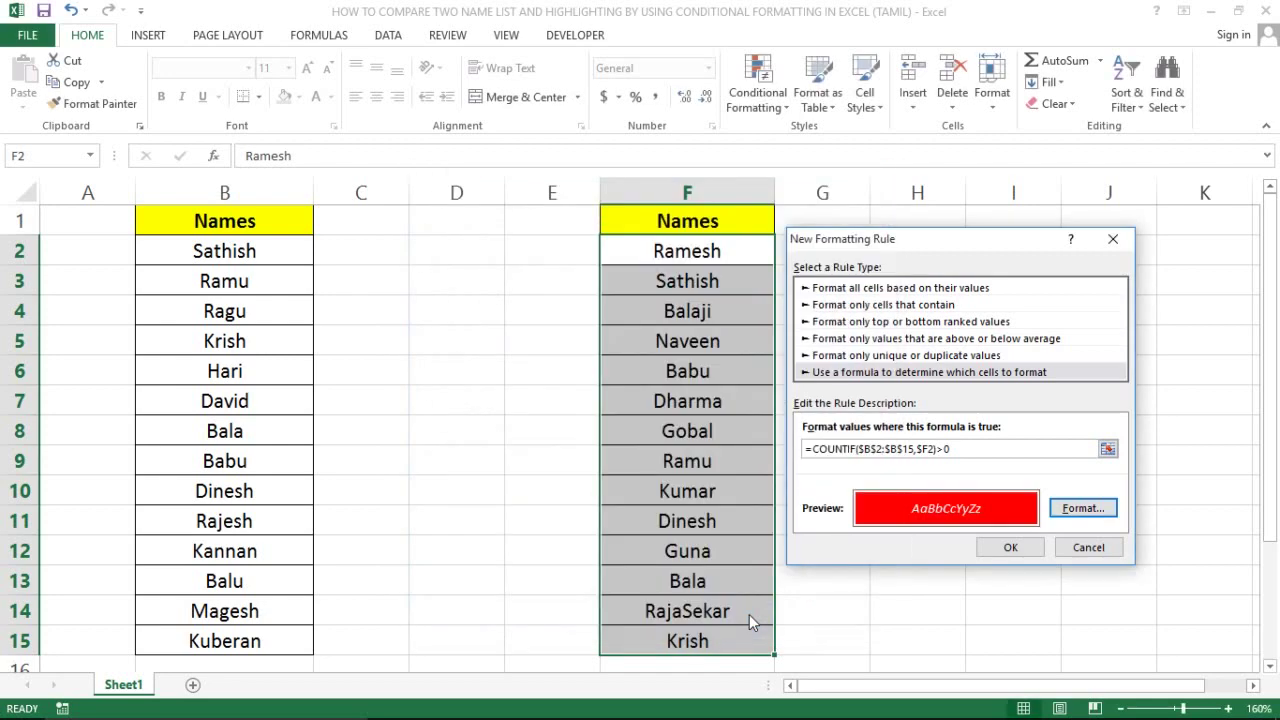
left_click(1000, 547)
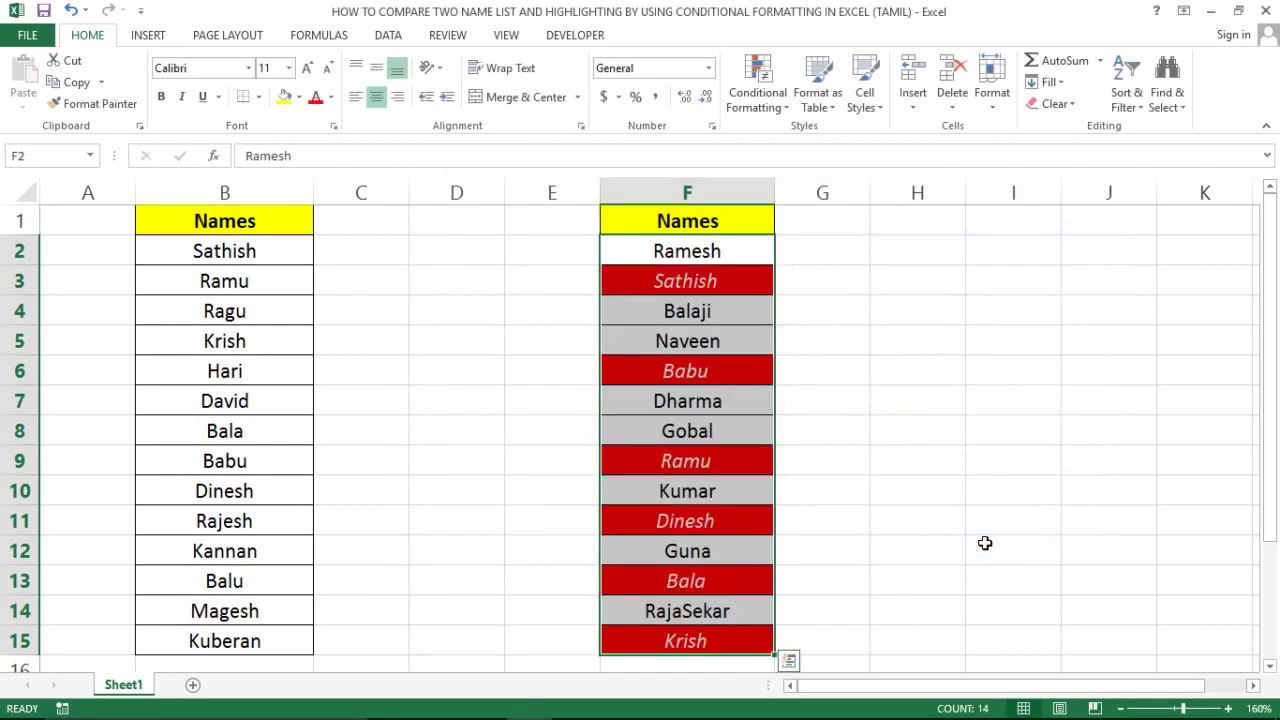
Move through the column F names and settle on Sathish in F3.
left_click(690, 283)
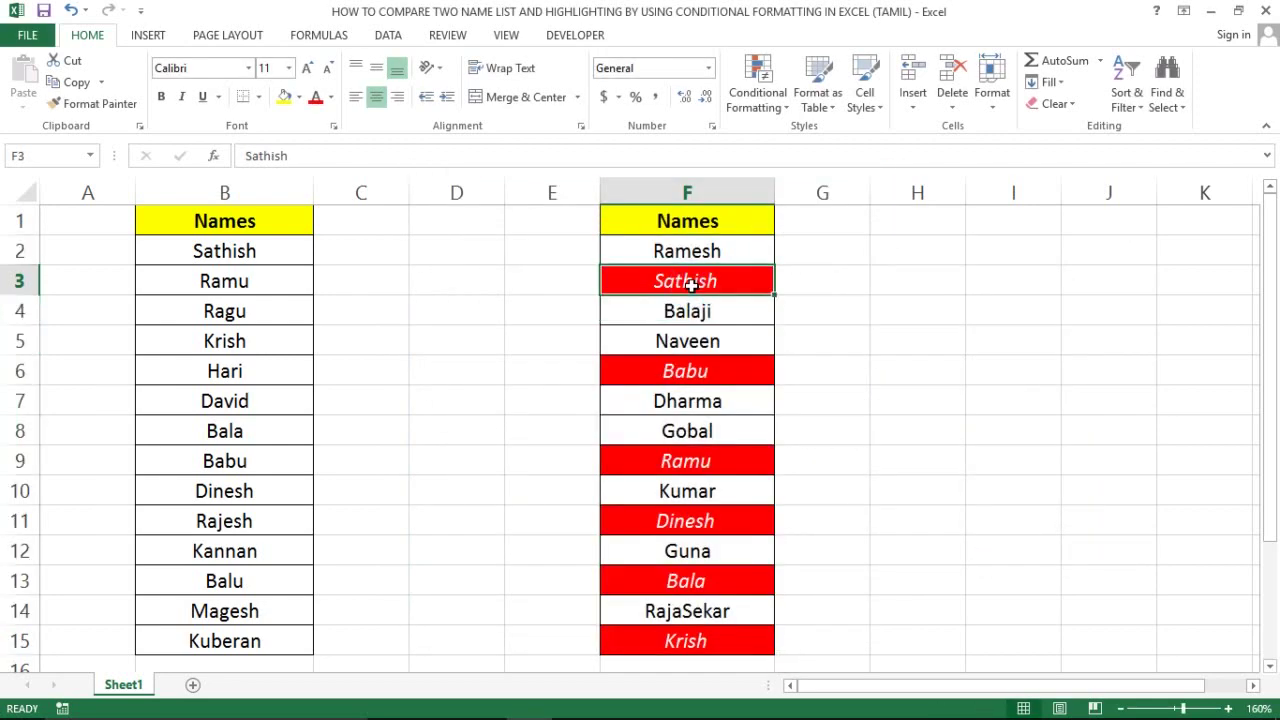
left_click(714, 251)
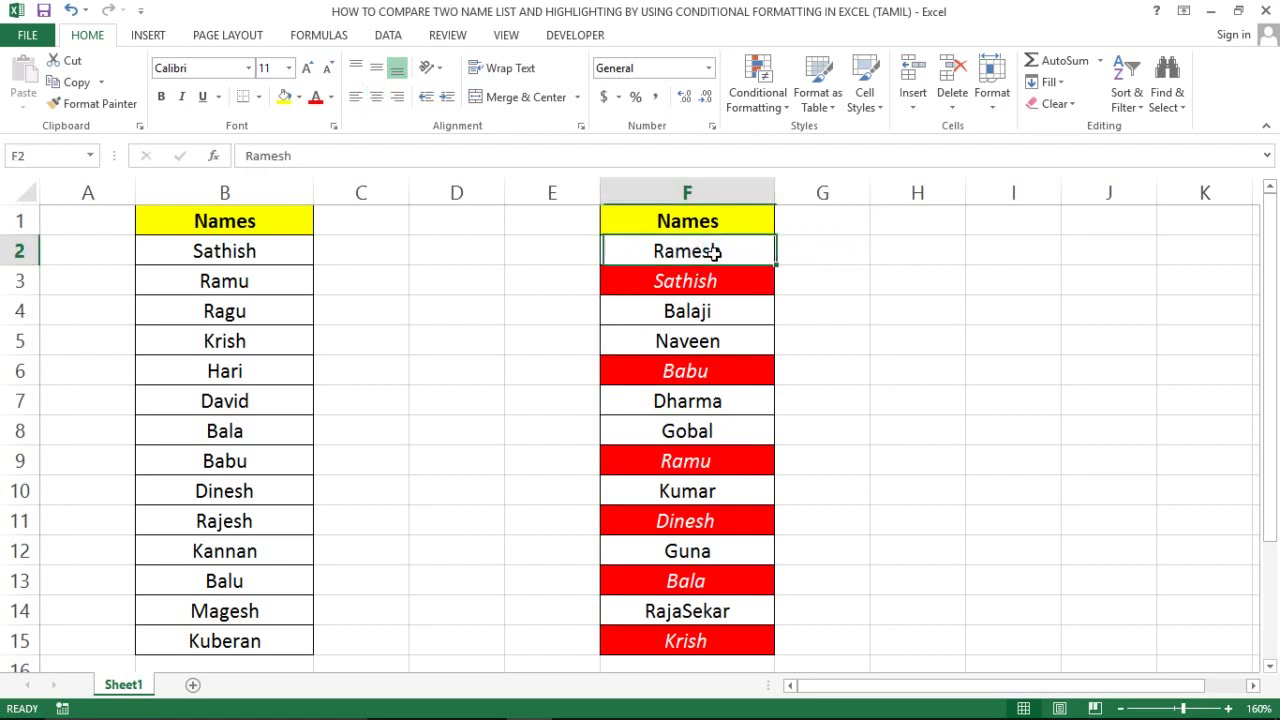
key("Up")
left_click(714, 251)
key("ctrl+shift+Down")
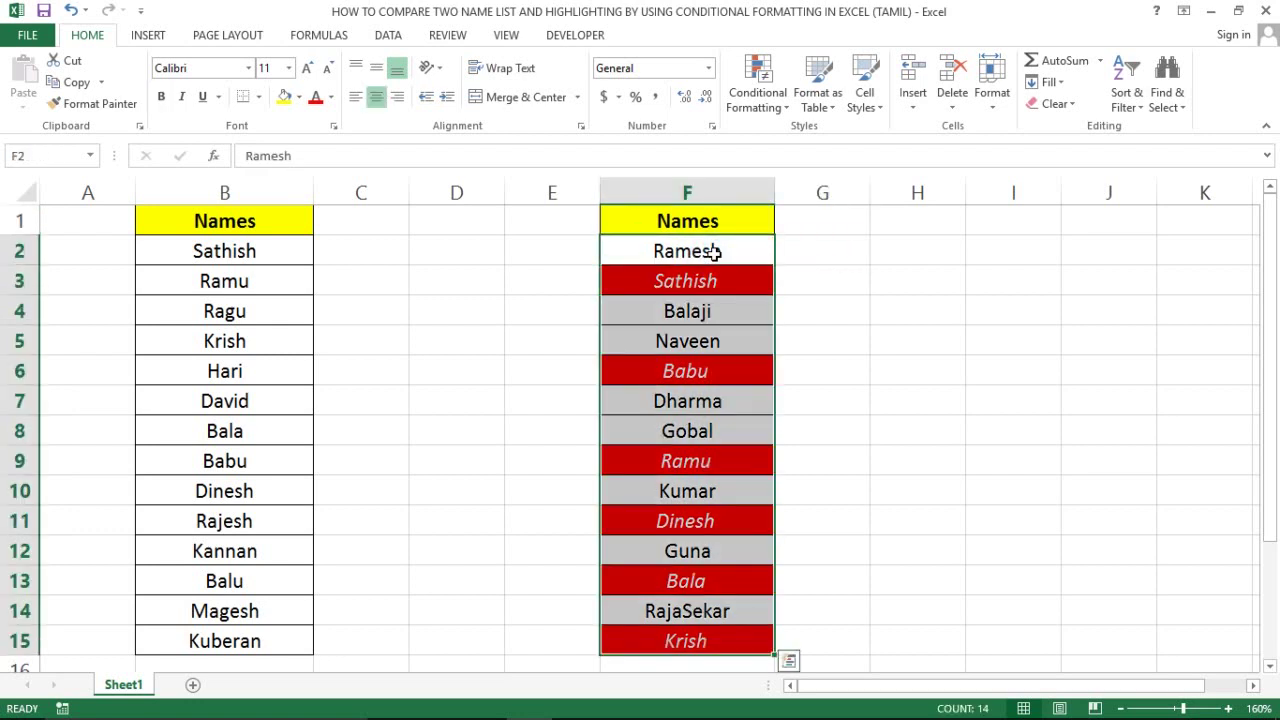
left_click(714, 251)
key("Down")
key("Down")
key("Down")
key("Up")
key("Up")
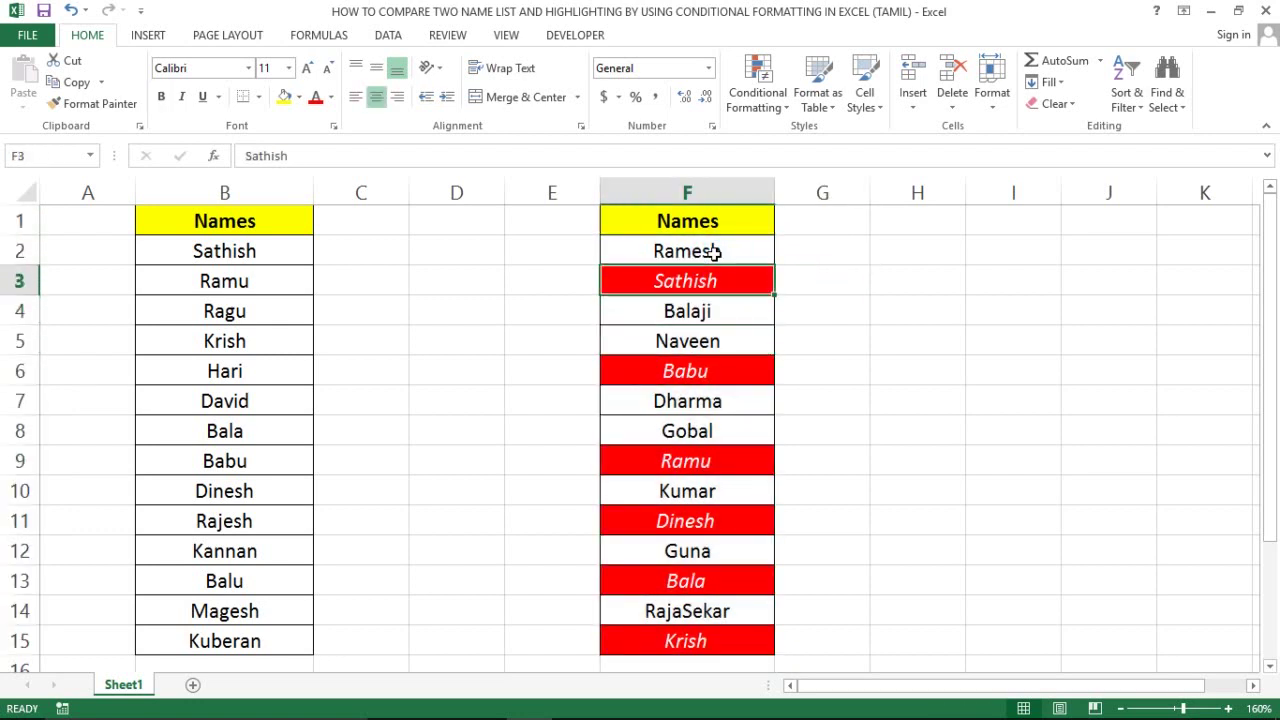
key("Right")
key("Left")
Replace Sathish in F3 with Kumareshan and compare it against column B.
type("kUMar")
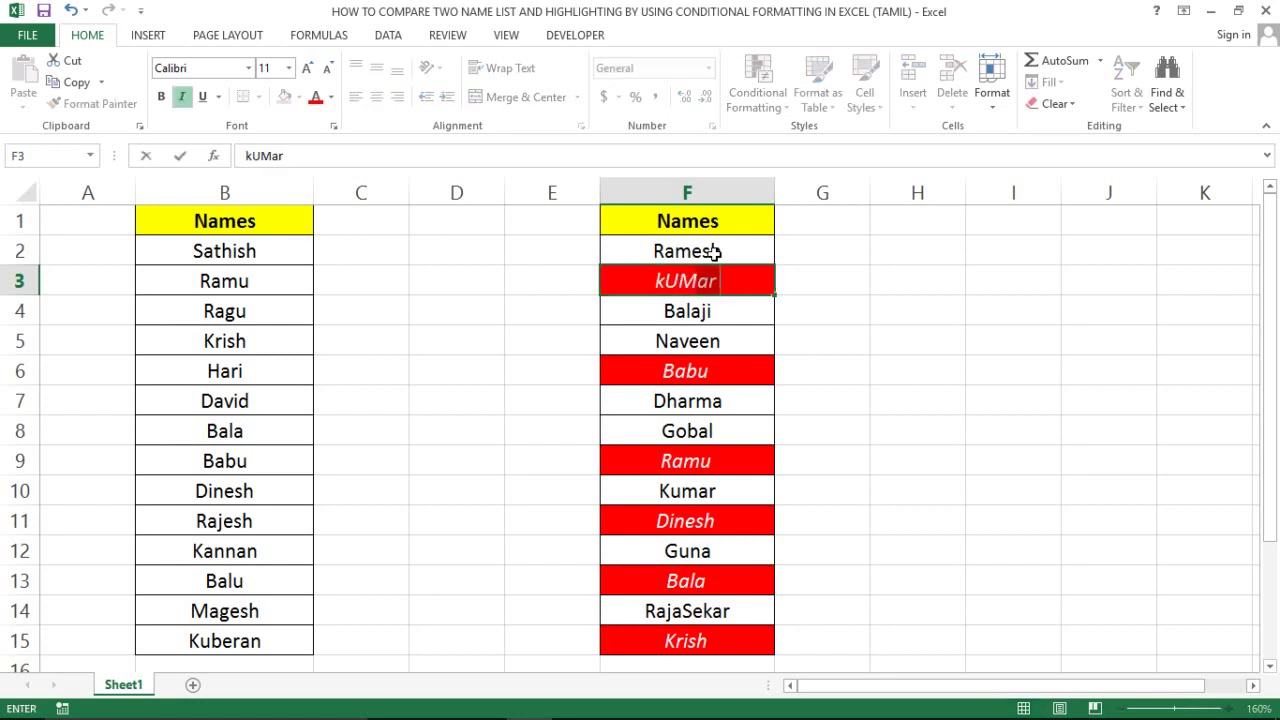
key("BackSpace")
key("BackSpace")
type("AREE")
key("BackSpace")
key("BackSpace")
key("BackSpace")
key("BackSpace")
key("BackSpace")
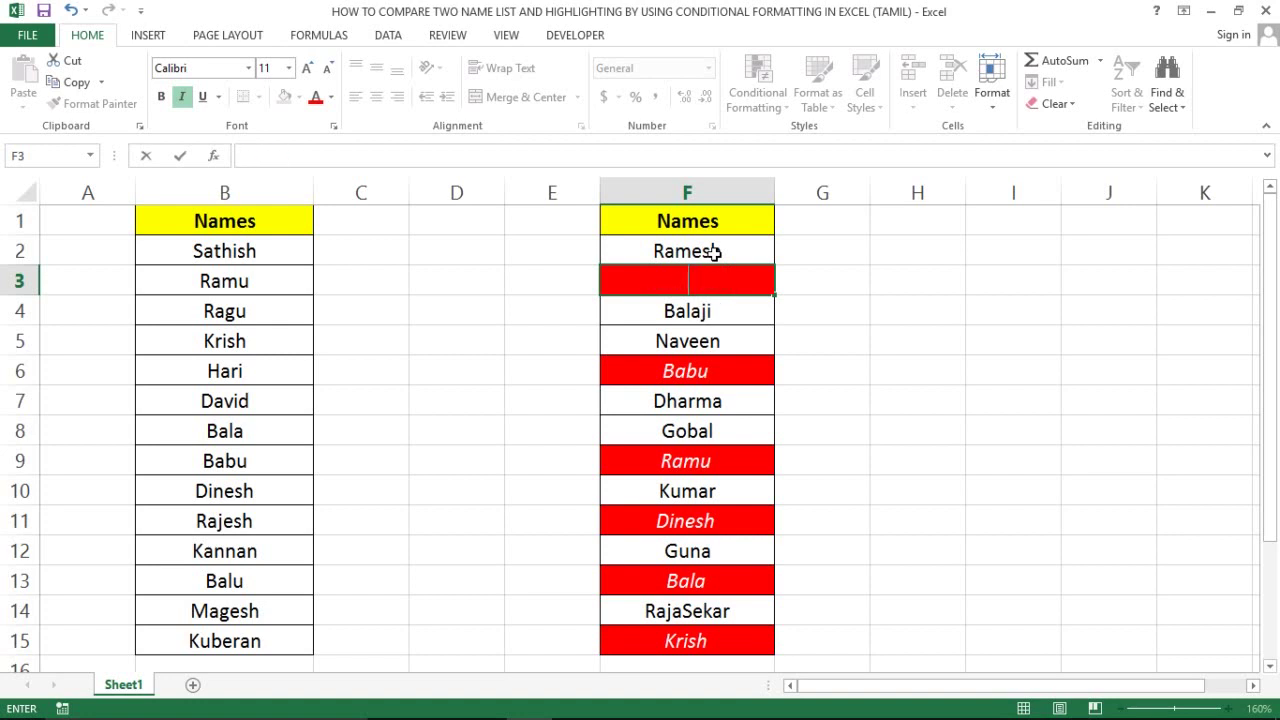
type("Kumar")
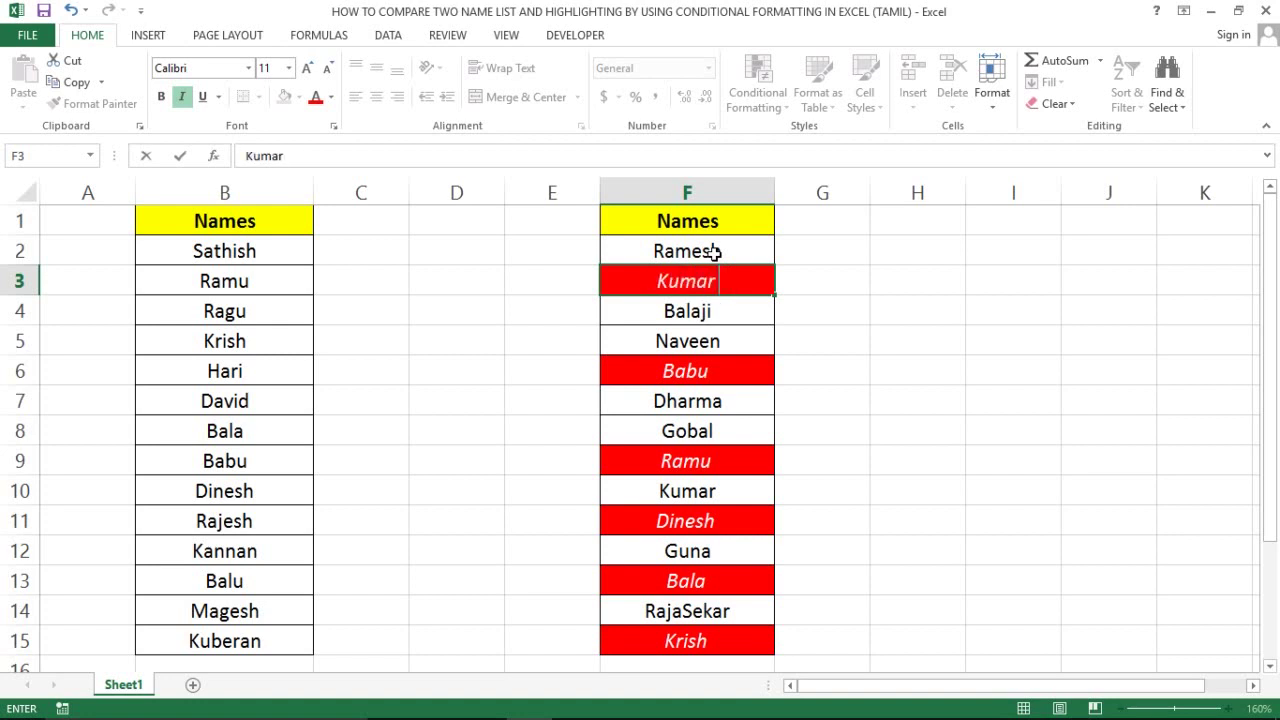
type("eshan")
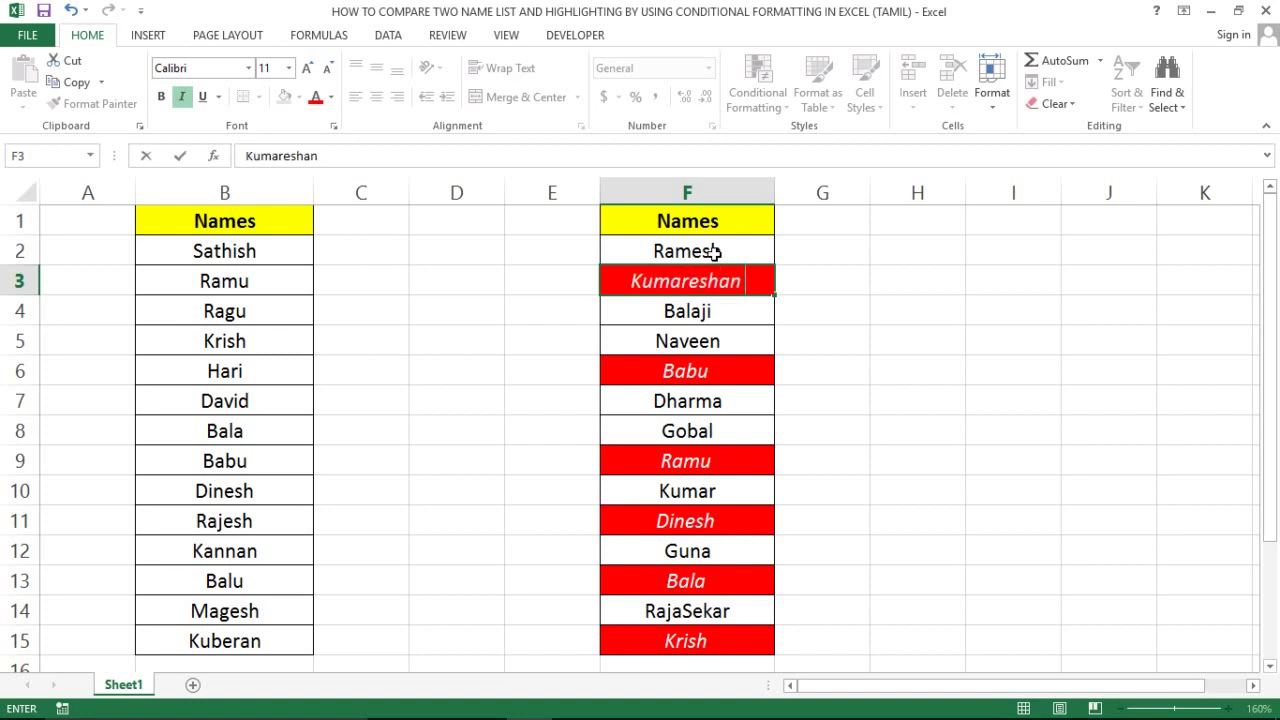
key("ctrl+Return")
key("Down")
left_click(670, 280)
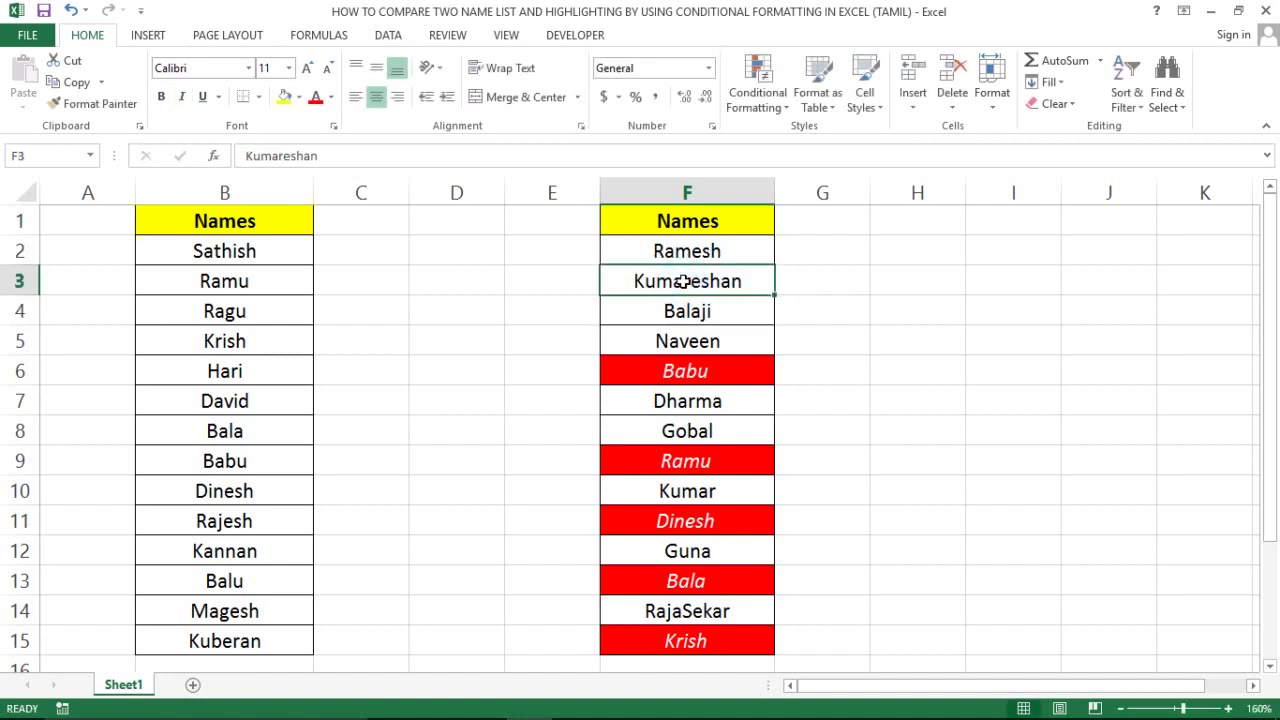
left_click(214, 178)
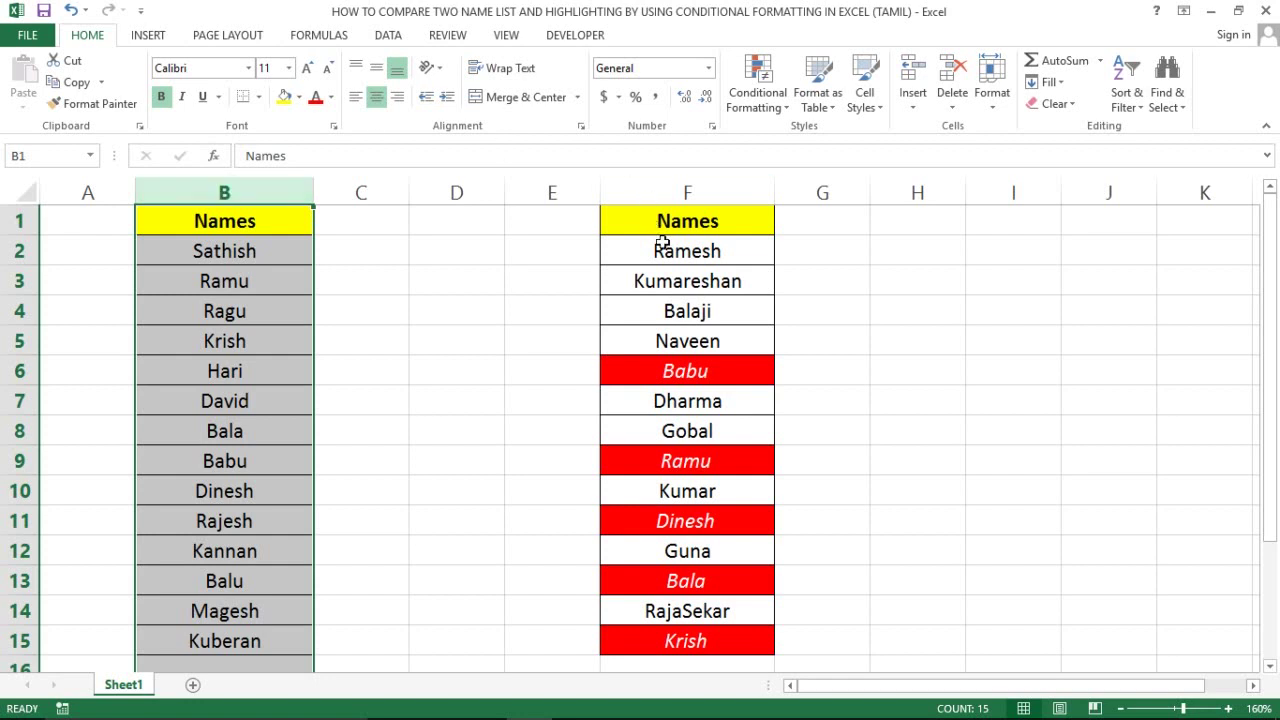
Overwrite Kumareshan in F3 with Magesh so the cell turns red and italic.
left_click(655, 281)
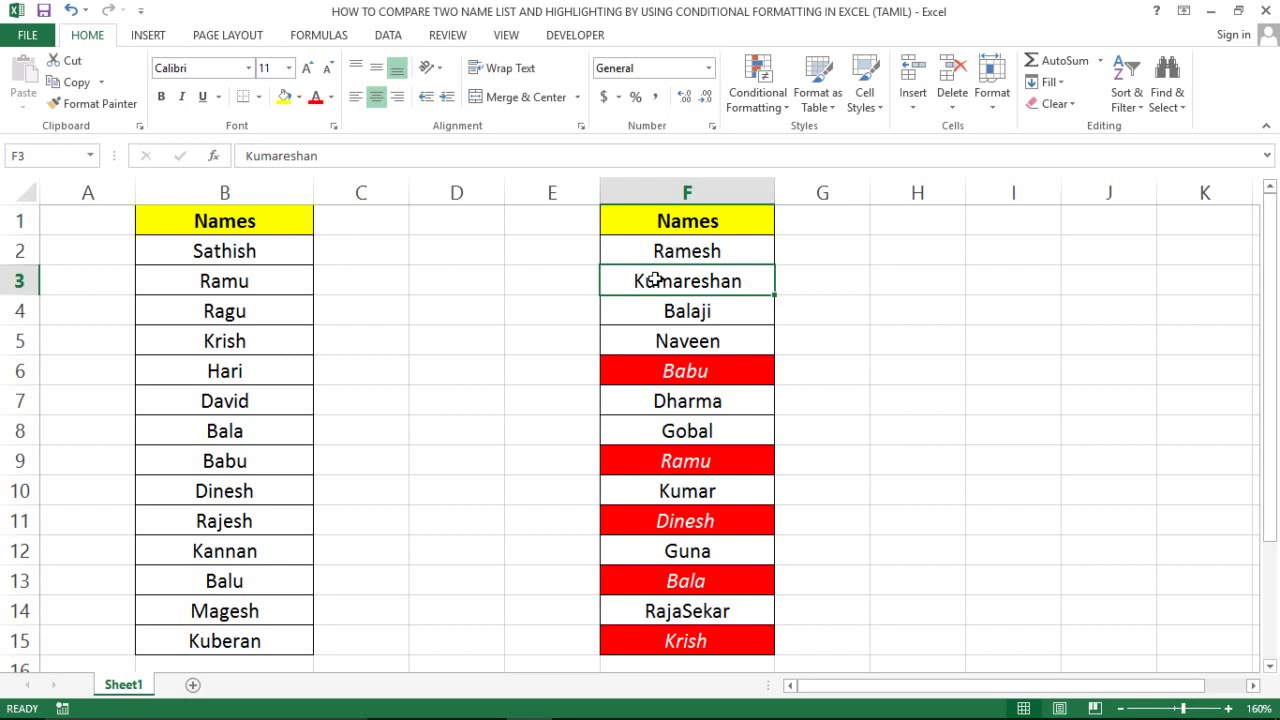
type("Mae")
key("BackSpace")
type("ge")
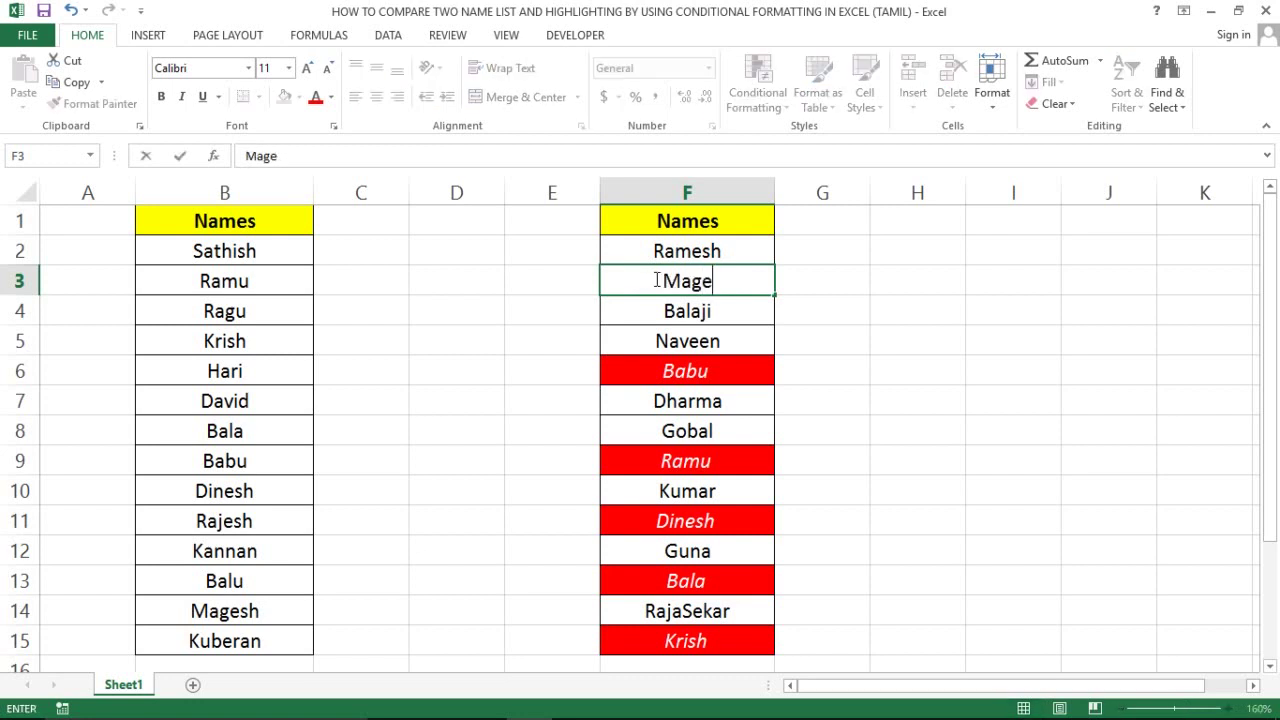
type("sh")
key("Return")
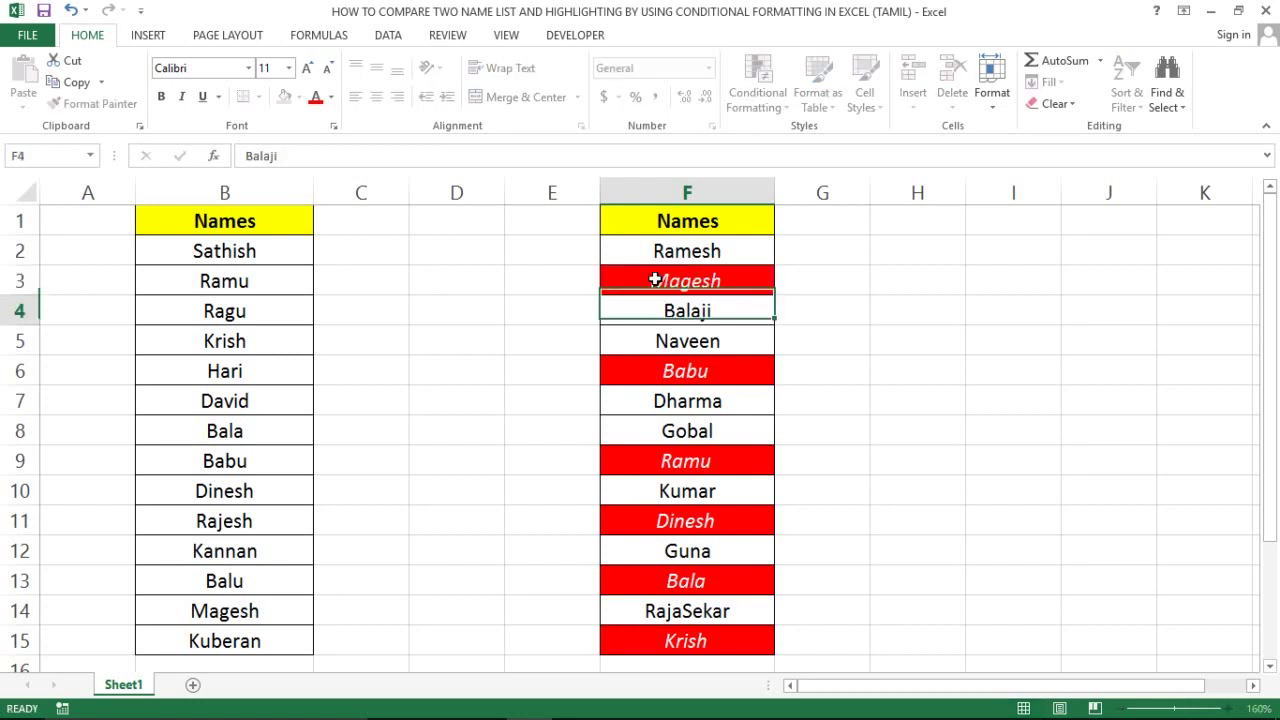
left_click(697, 281)
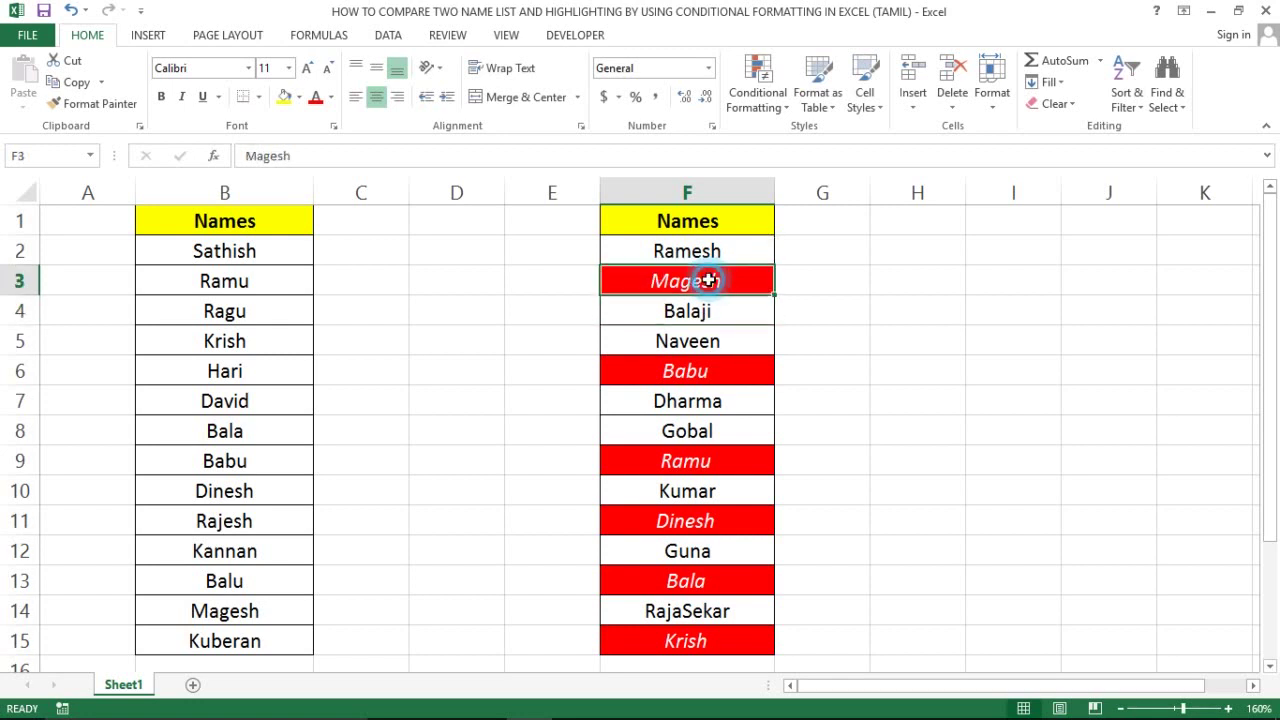
left_click(795, 244)
Enter =VLOOKUP(F2,B1:B15,1,0) in G2 to look up Ramesh in column B.
type("=vl")
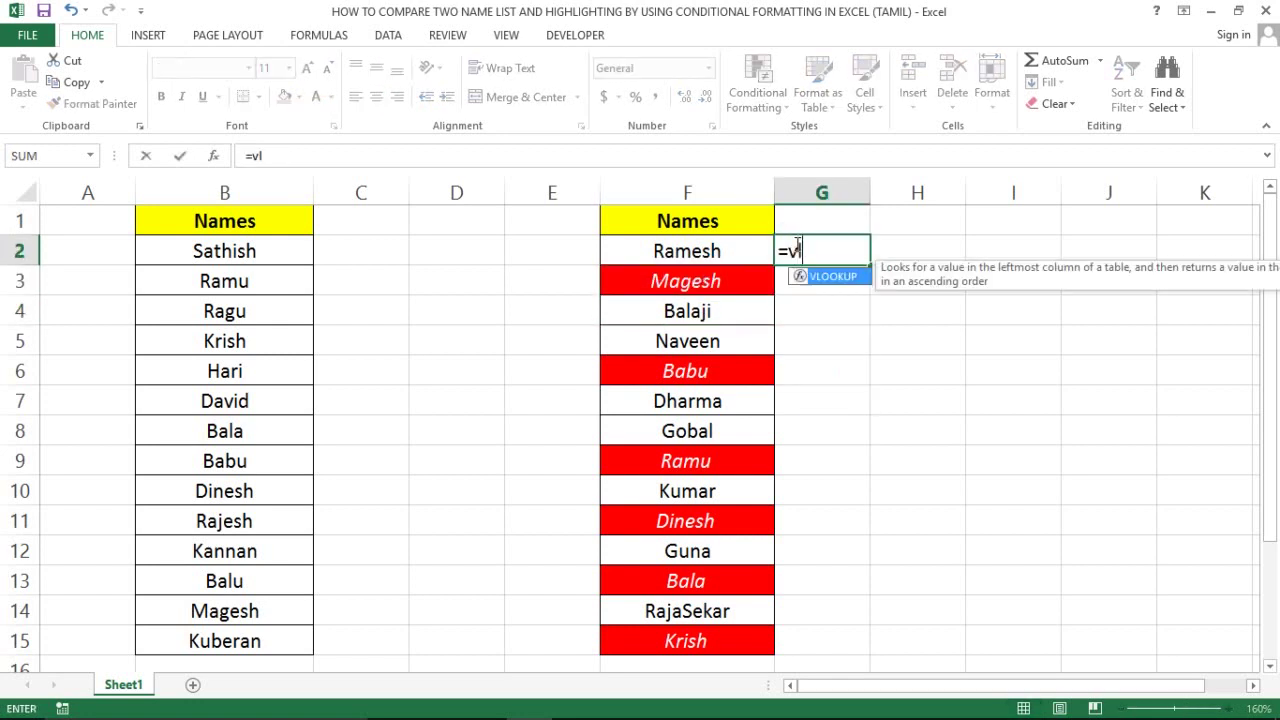
key("Tab")
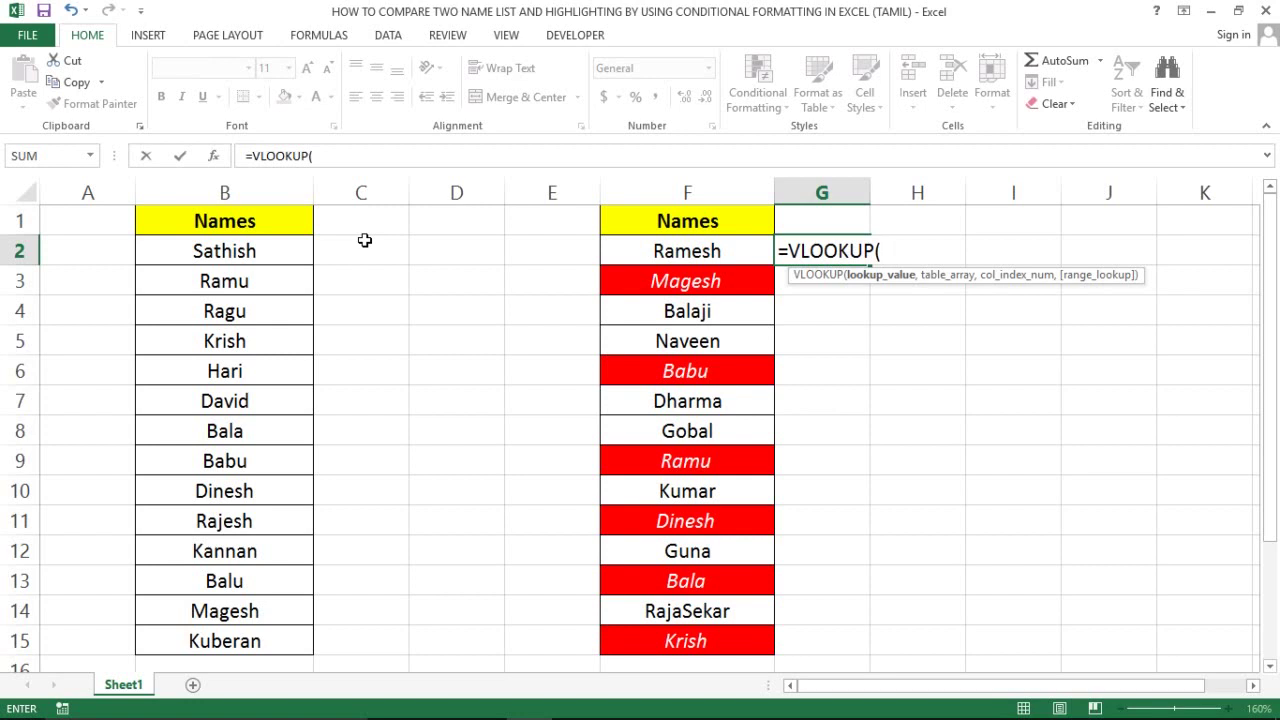
left_click(623, 259)
type(",")
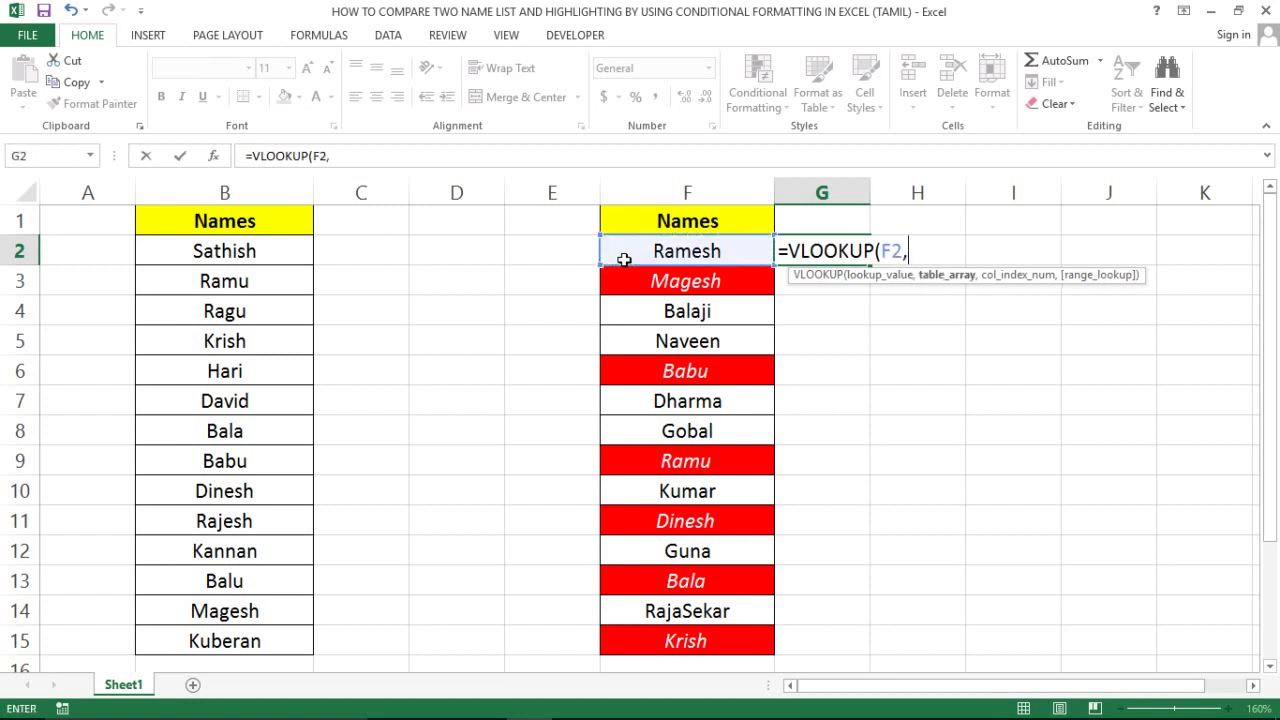
left_click(232, 214)
key("ctrl+shift+Down")
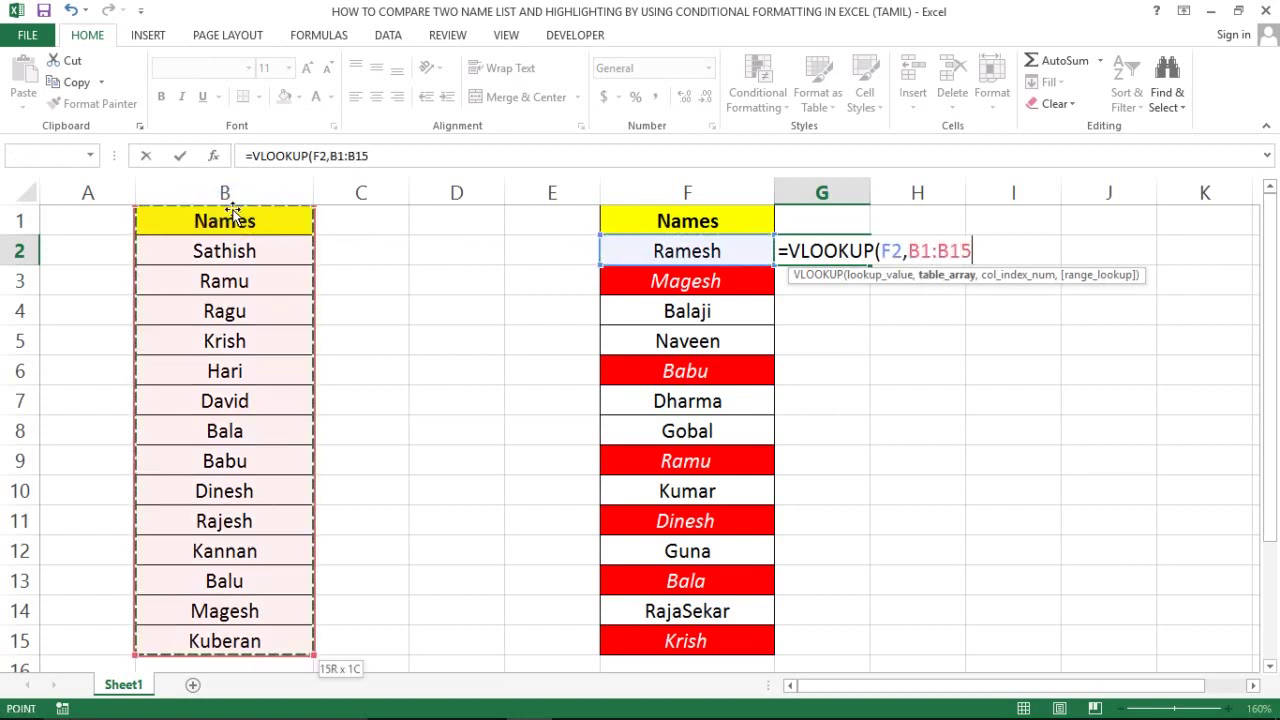
type(",")
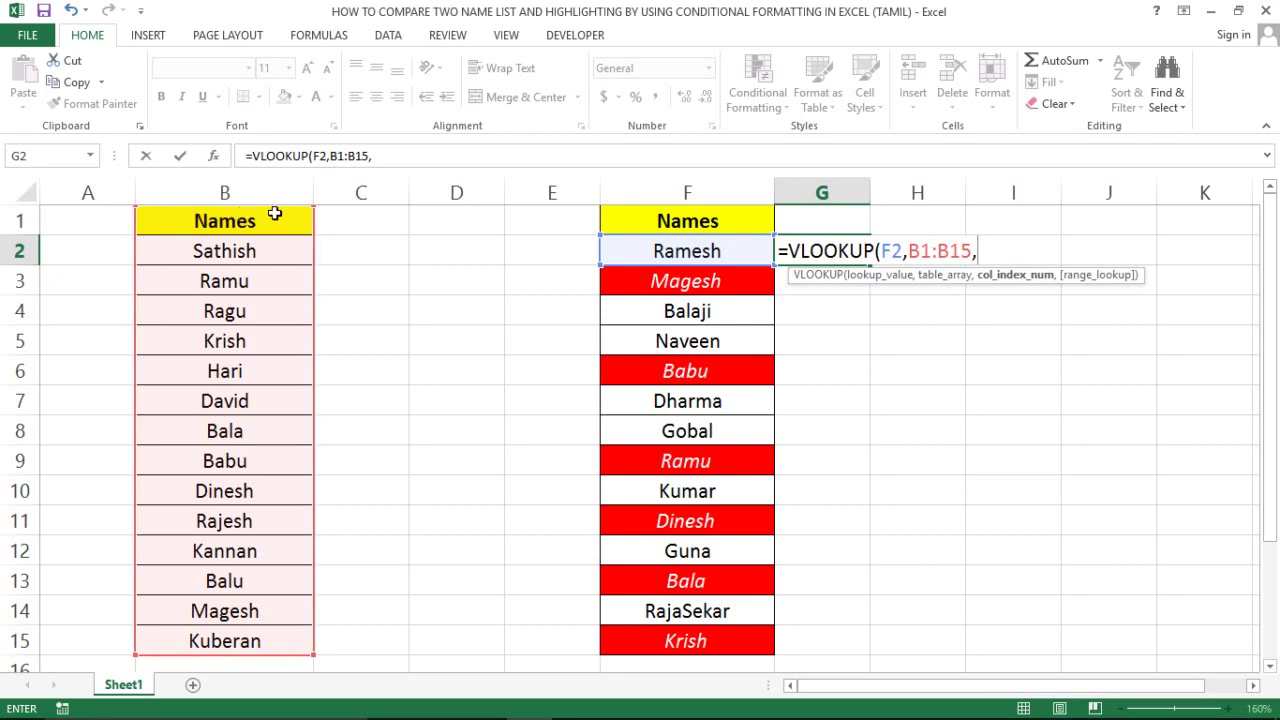
type("1,0")
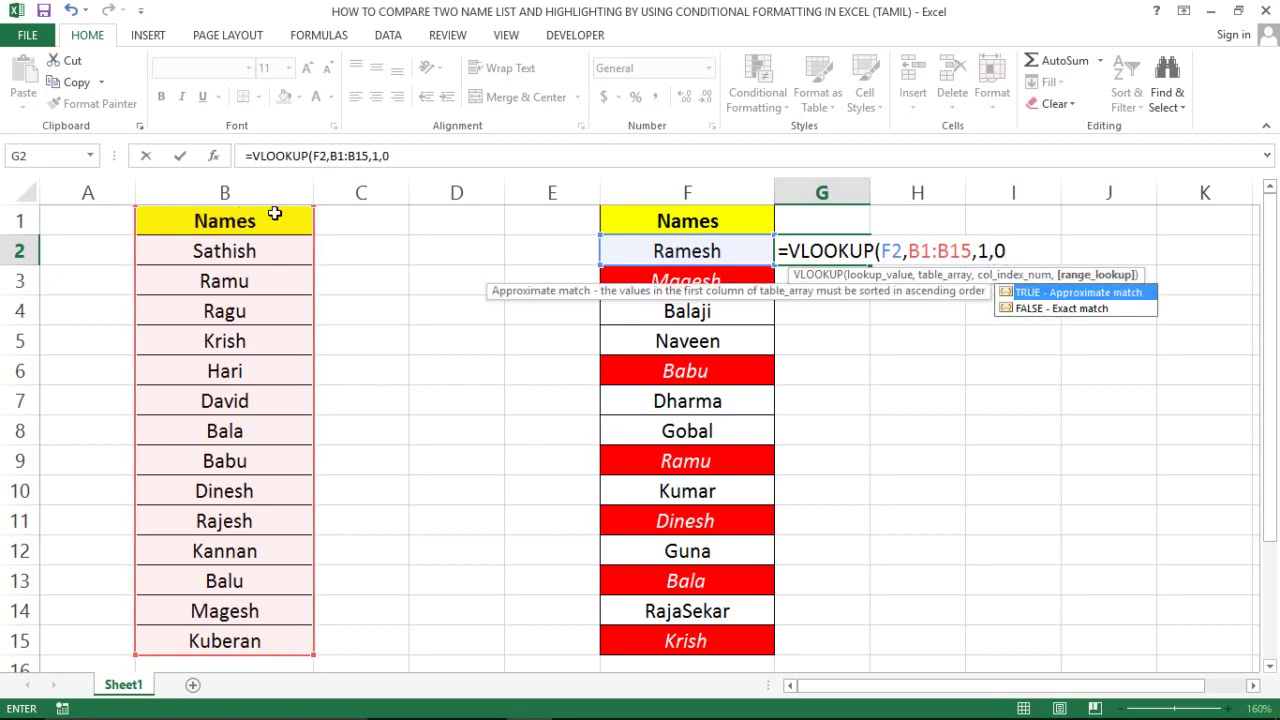
type(")")
key("Return")
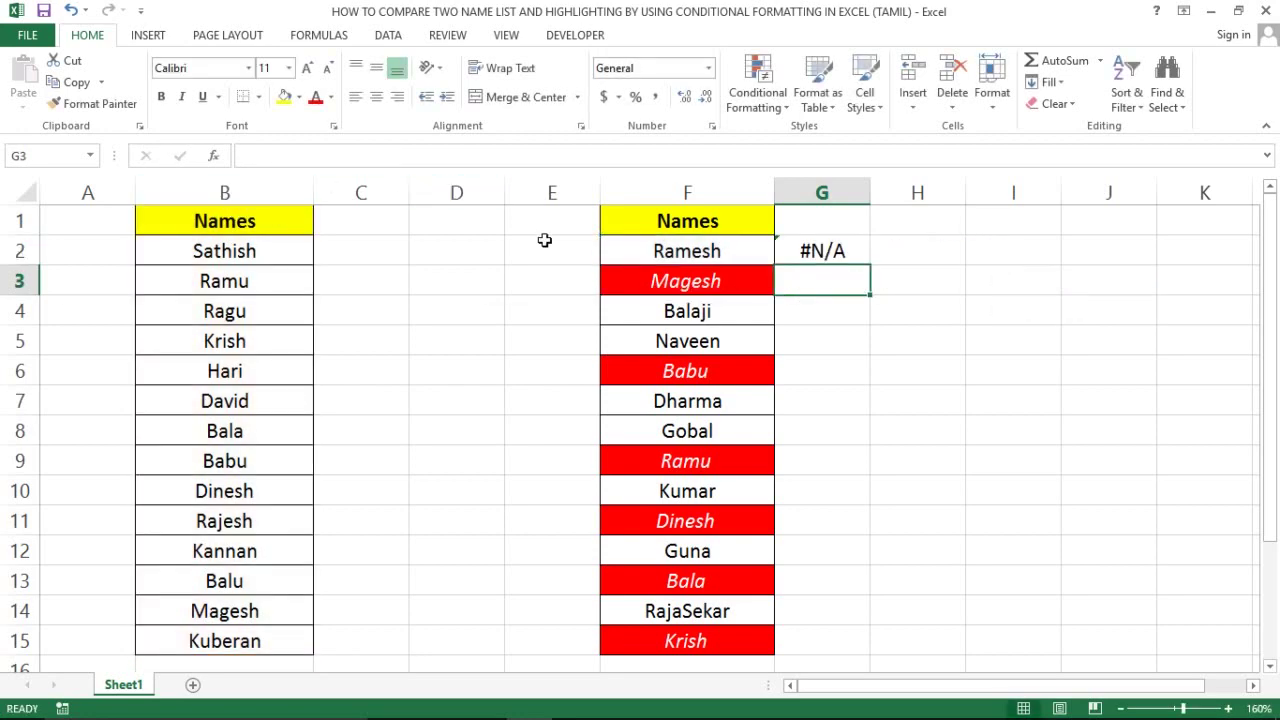
Fill the lookup formula from G2 down to G15.
left_click(843, 249)
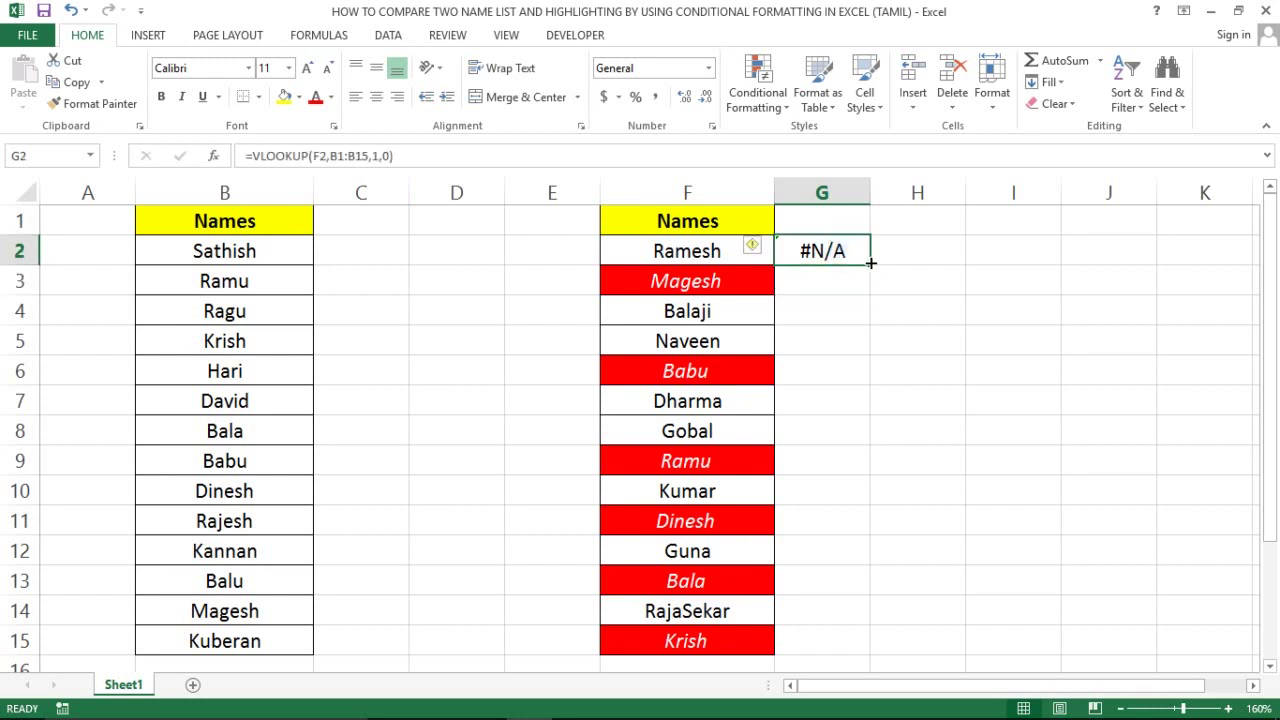
double_click(870, 262)
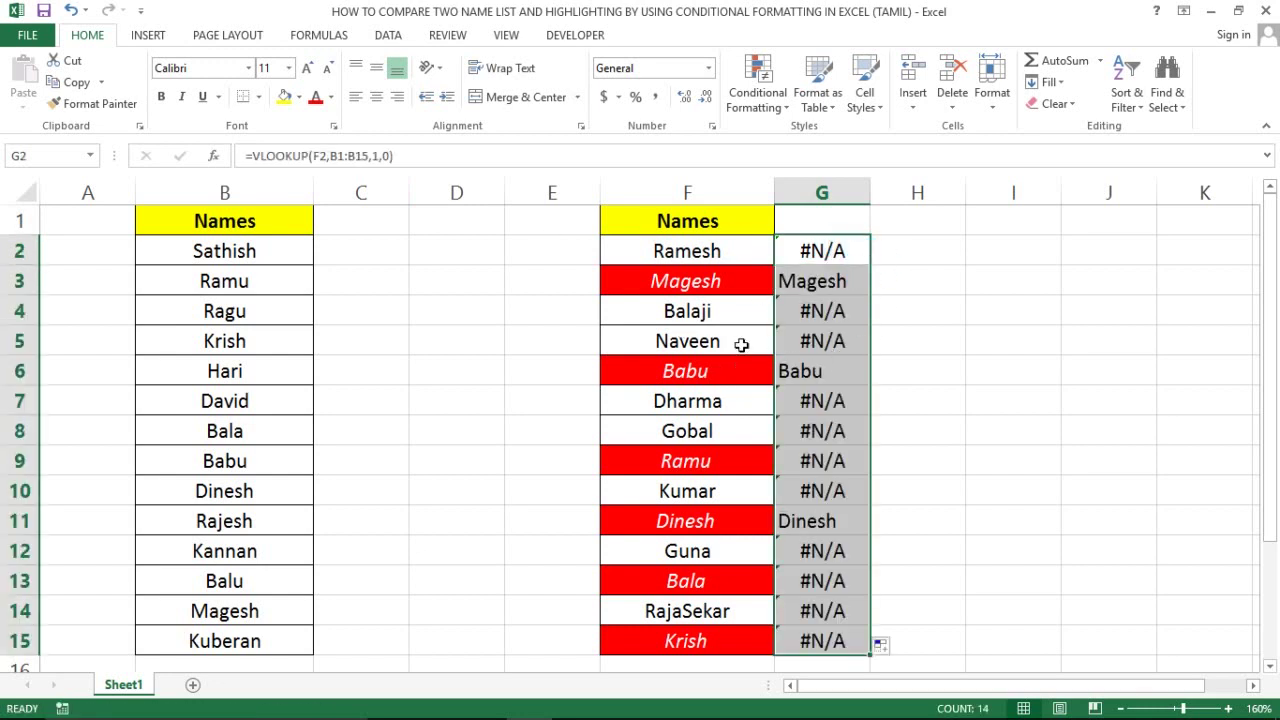
left_click(838, 258)
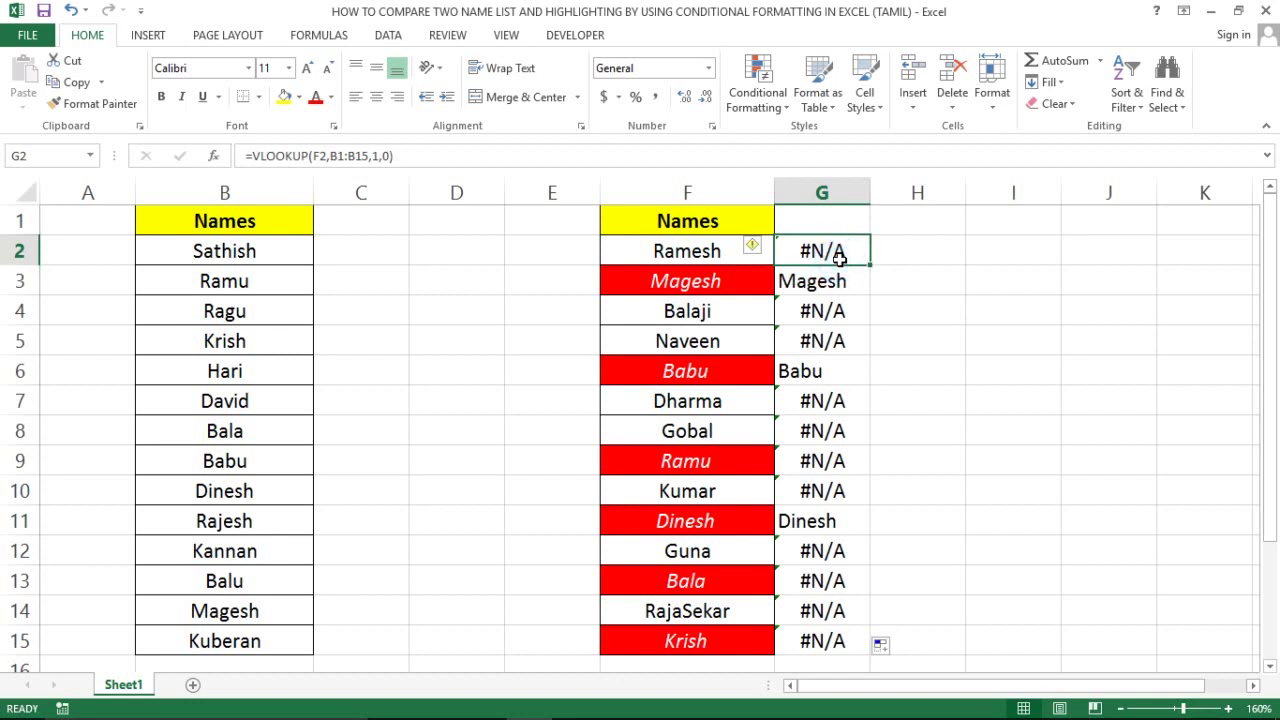
key("Left")
key("Left")
key("Left")
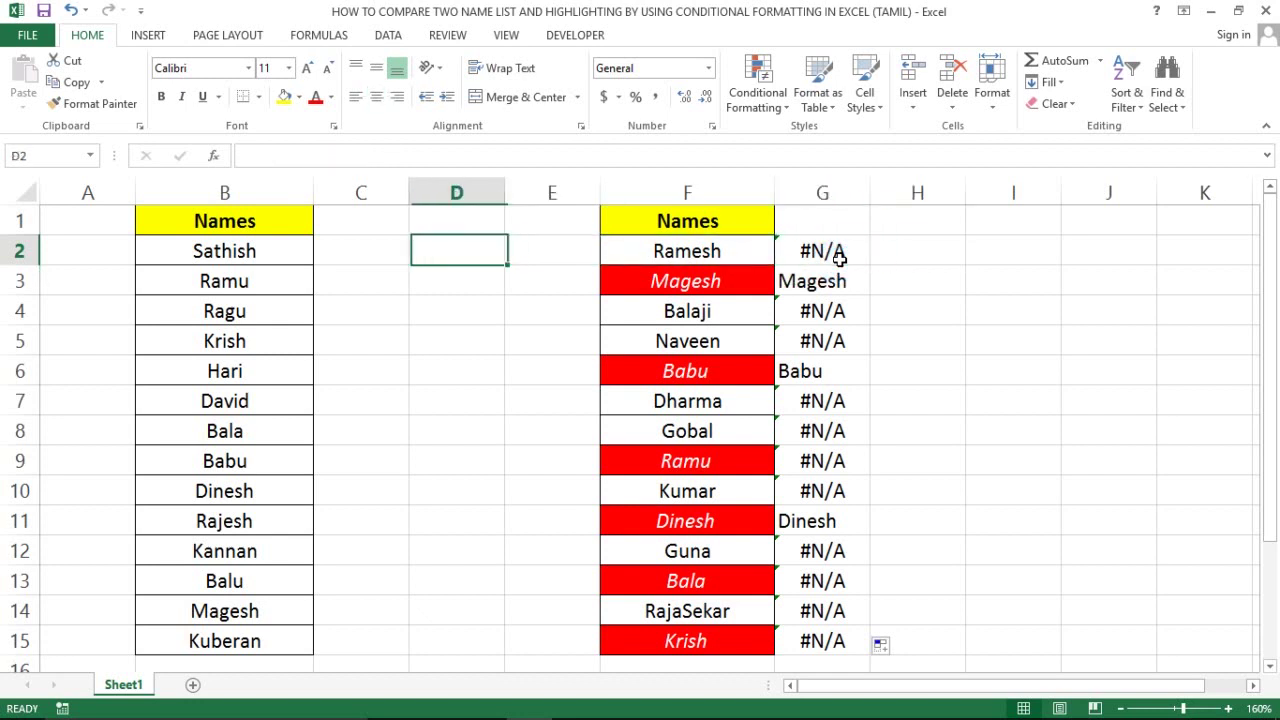
key("Left")
key("Left")
key("Left")
key("Right")
key("Right")
key("Right")
key("Right")
key("Right")
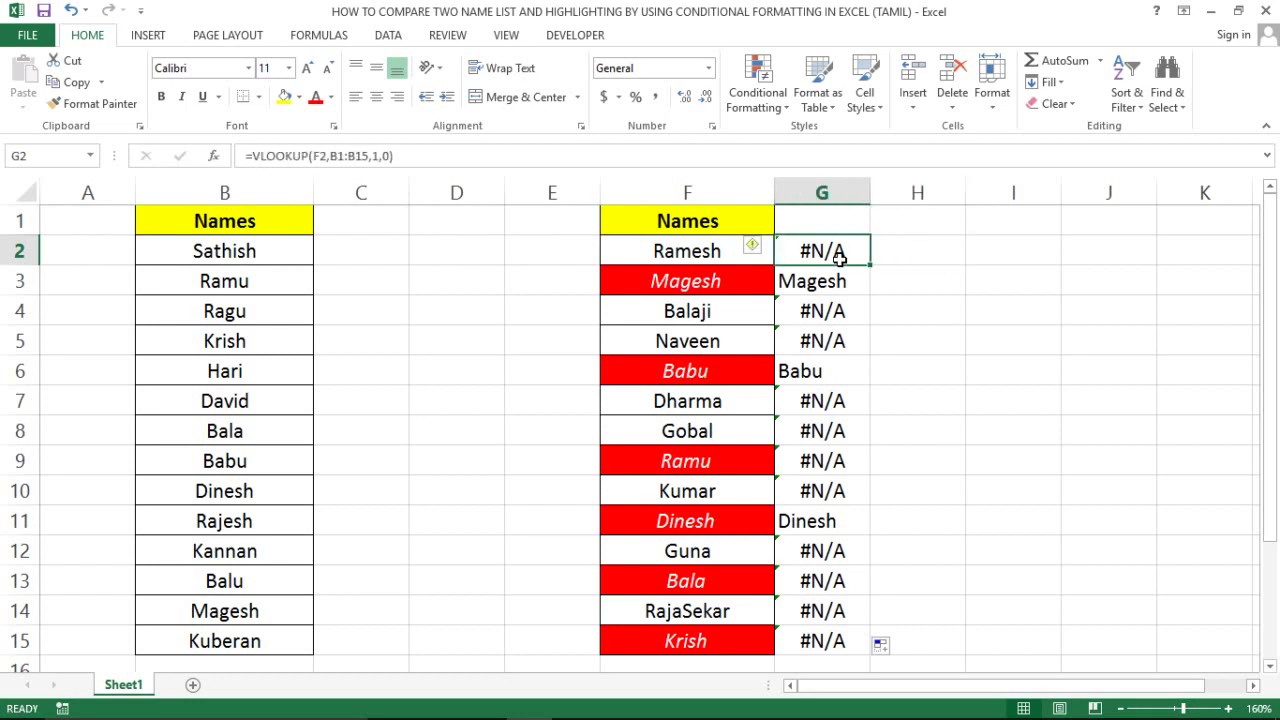
Make the G2 lookup range absolute as $B$1:$B$15 and refill it down to G15.
key("Right")
key("Left")
key("F2")
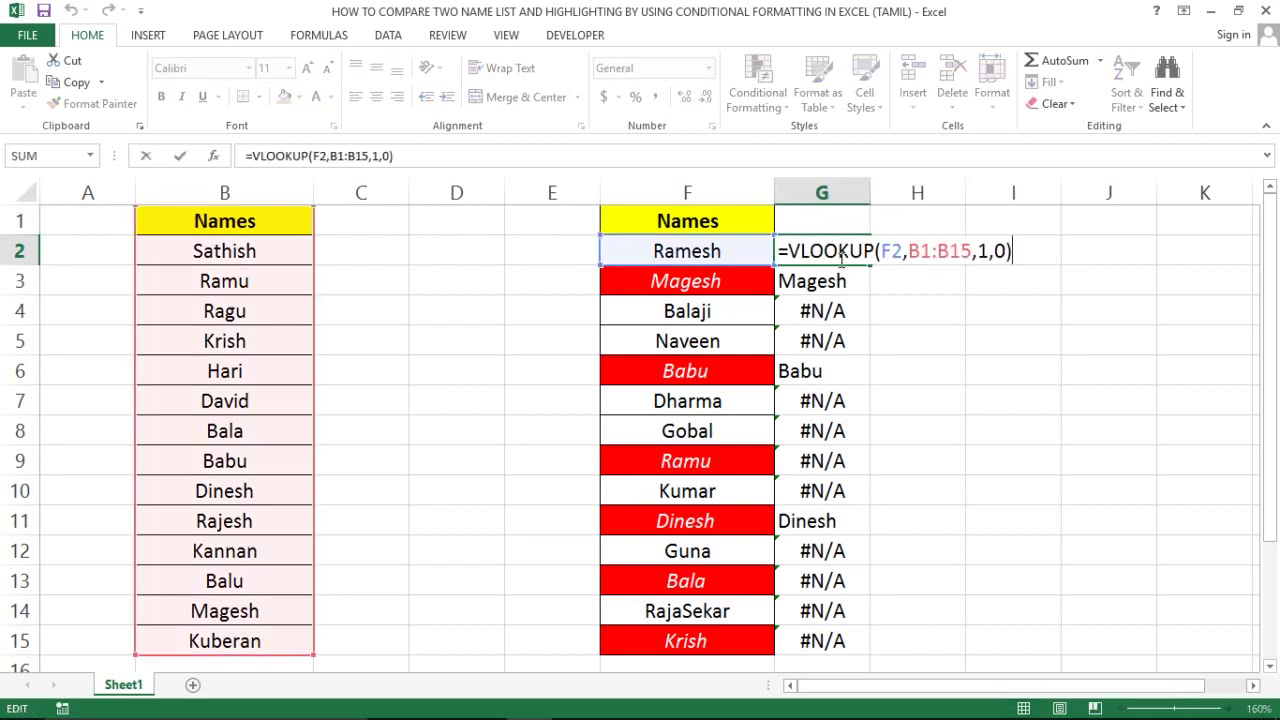
left_click(930, 253)
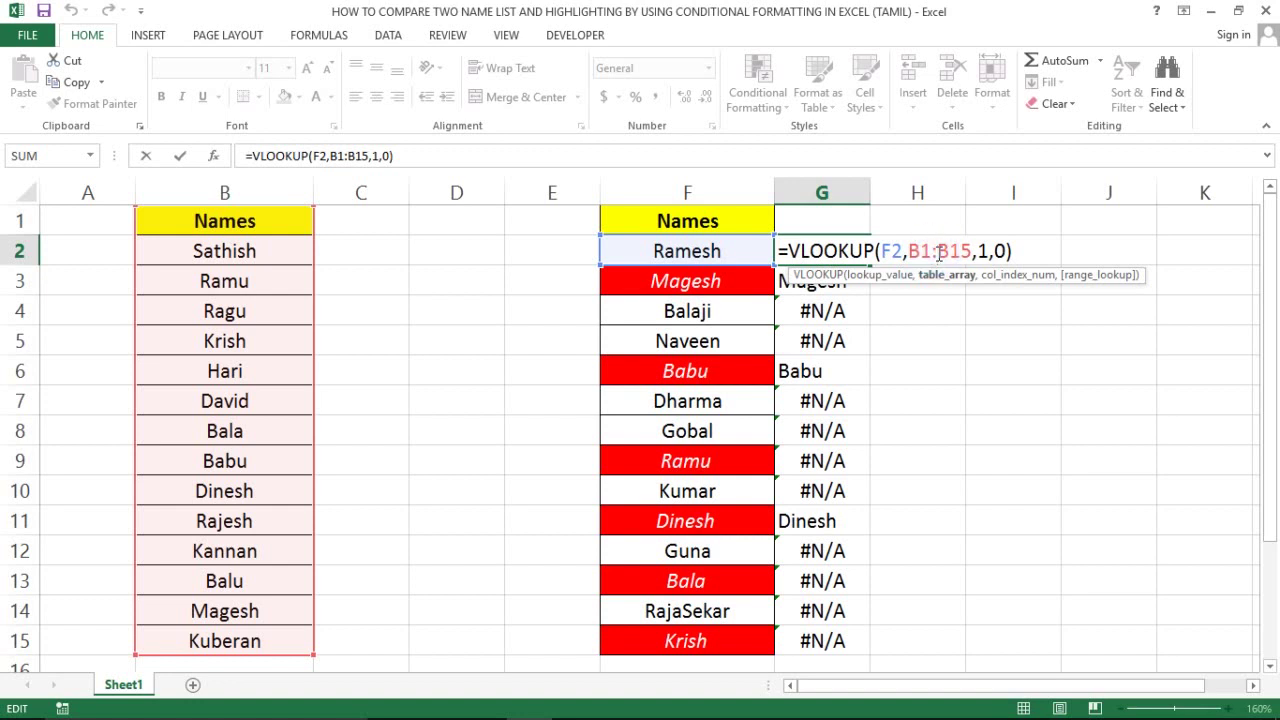
key("F4")
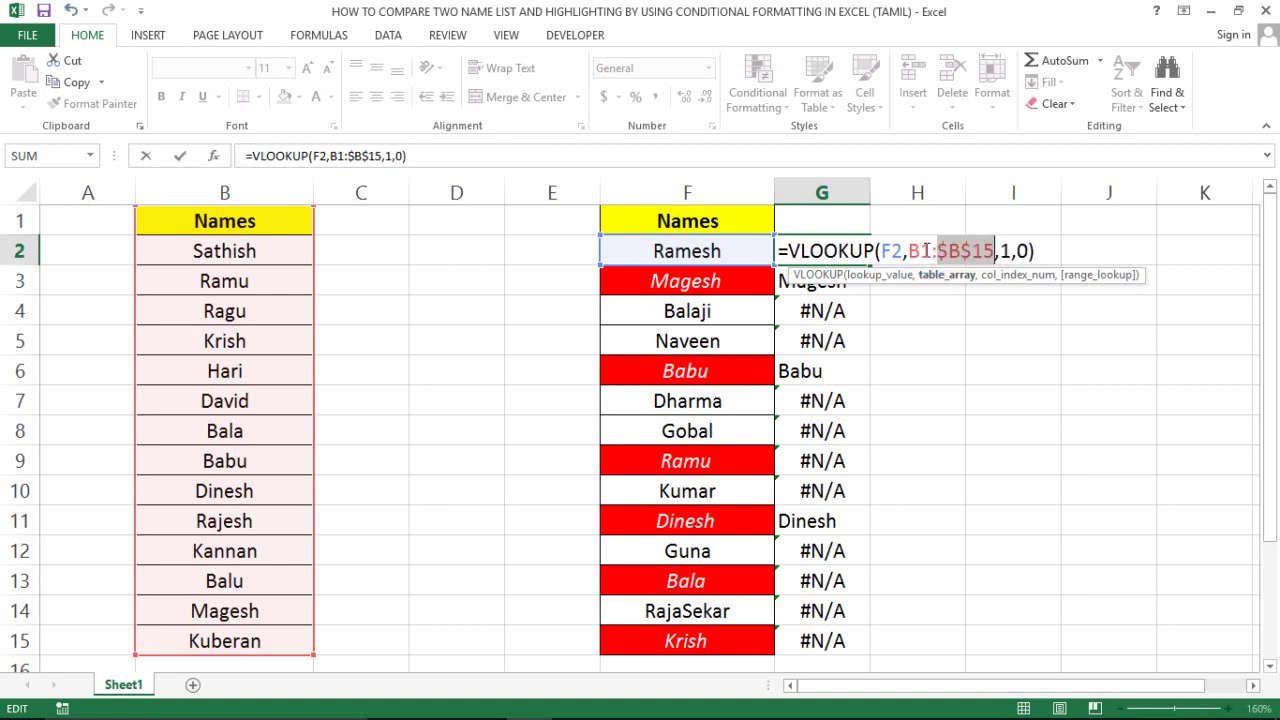
left_click(926, 250)
key("F4")
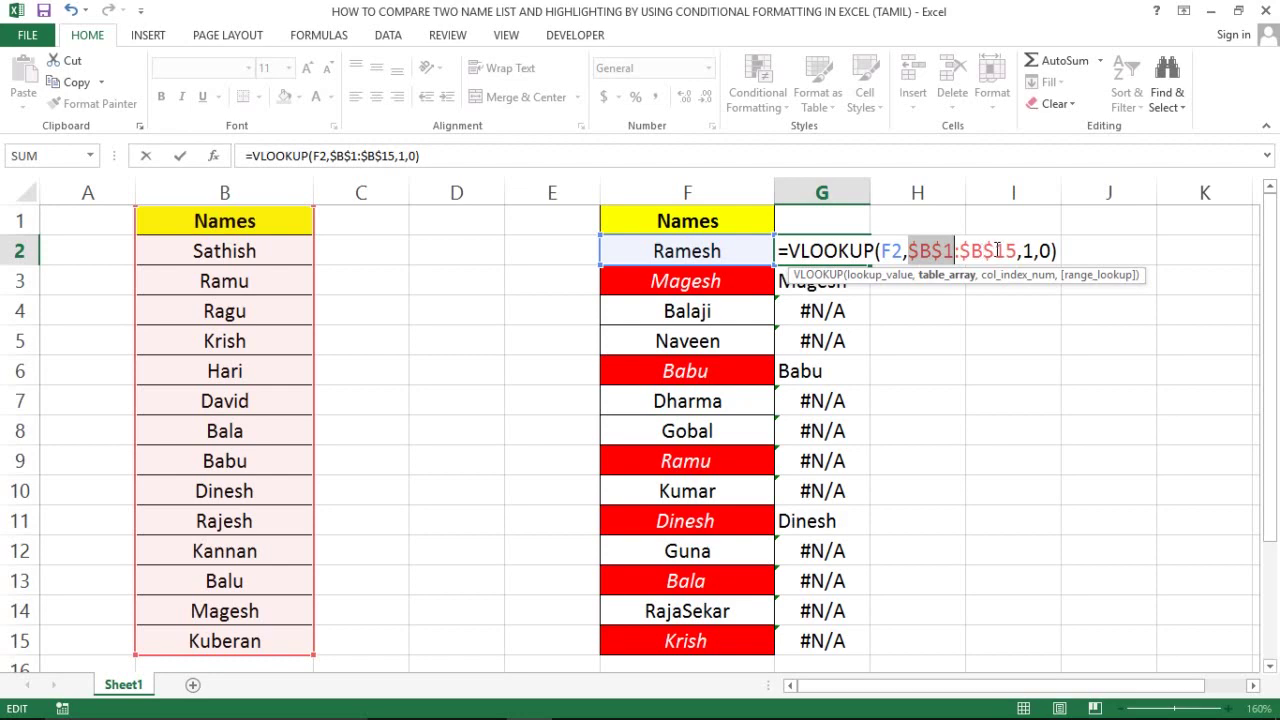
left_click(997, 250)
key("Return")
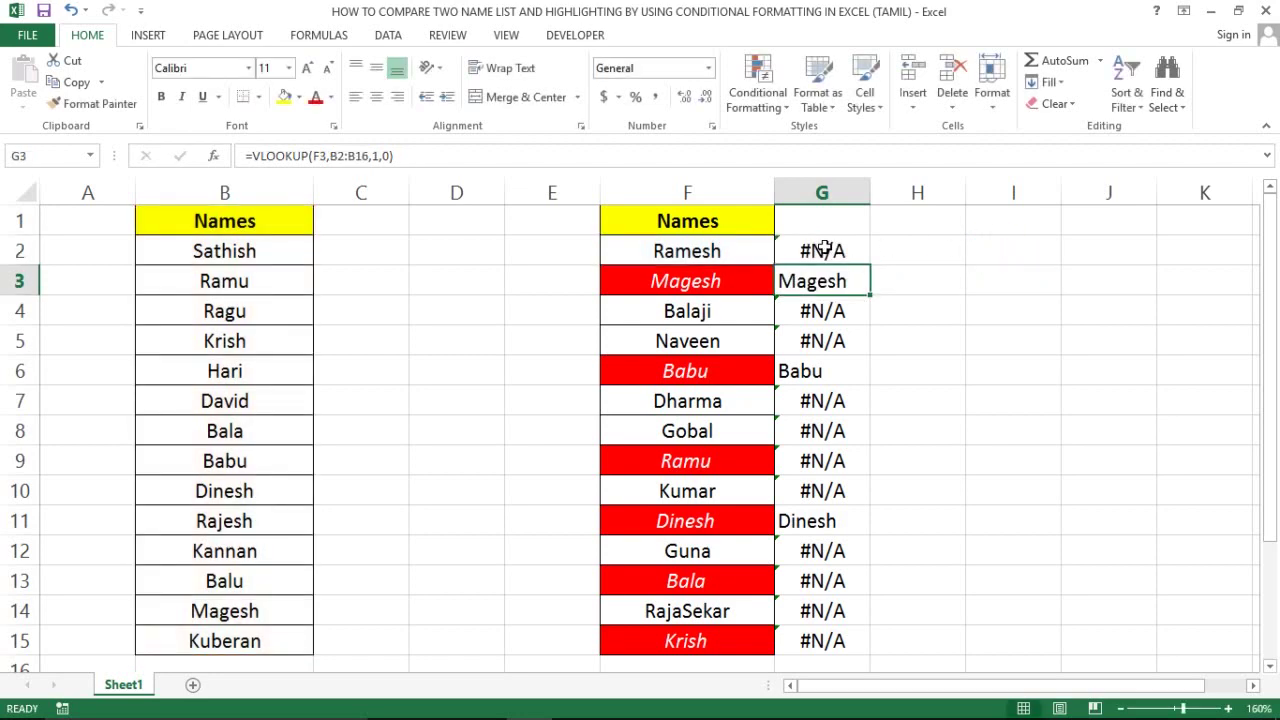
left_click(825, 249)
double_click(870, 264)
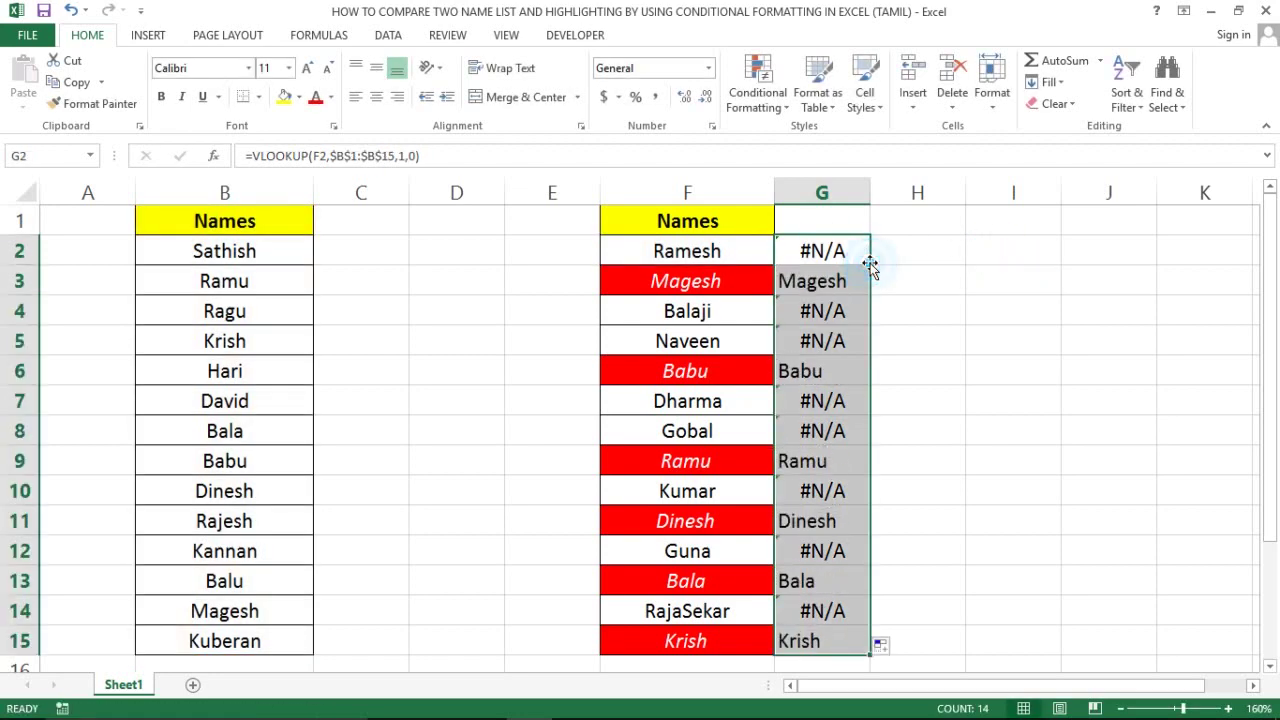
Compare the highlighted column F names with their column G lookup results.
left_click(698, 464)
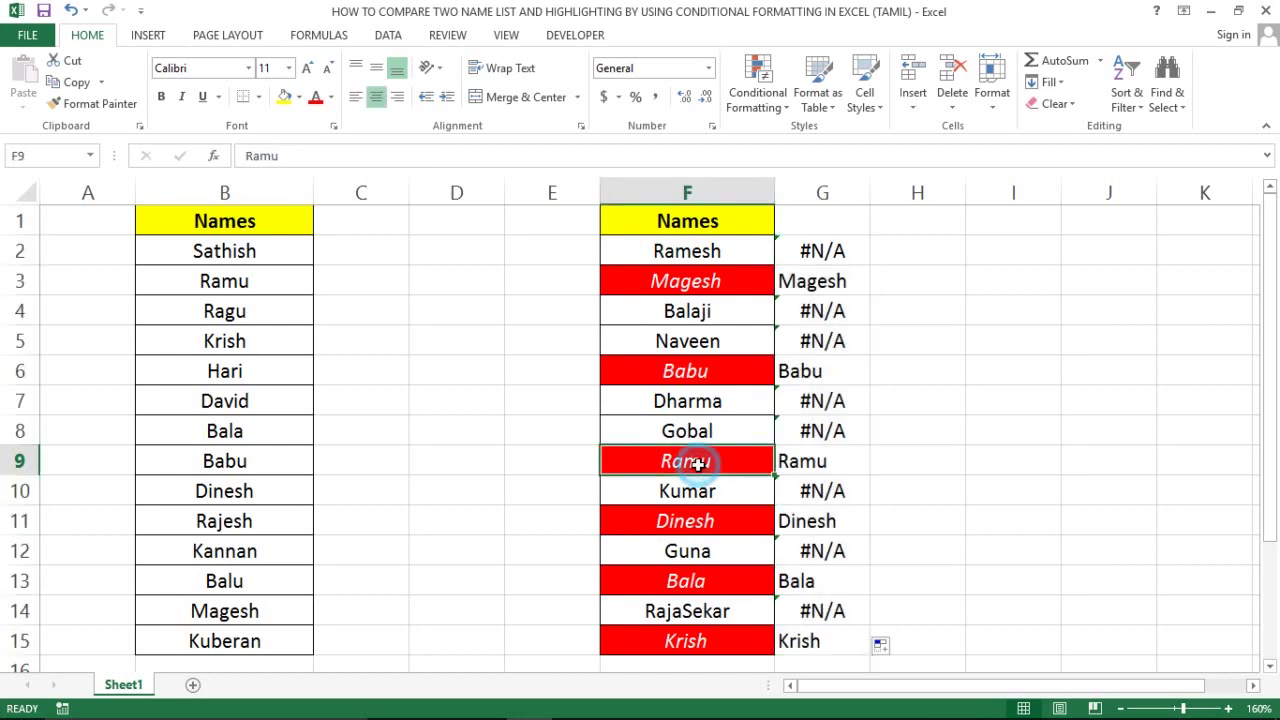
key("Right")
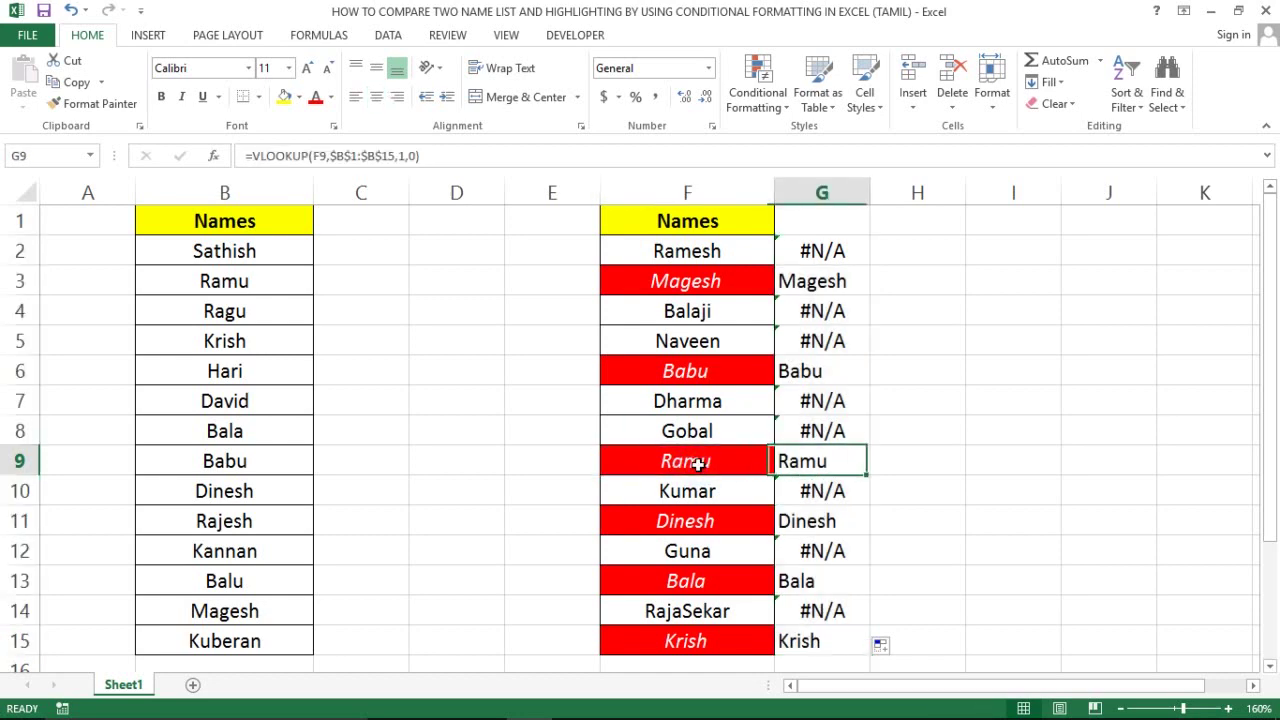
key("Left")
key("Down")
key("Down")
key("Down")
key("Up")
key("Right")
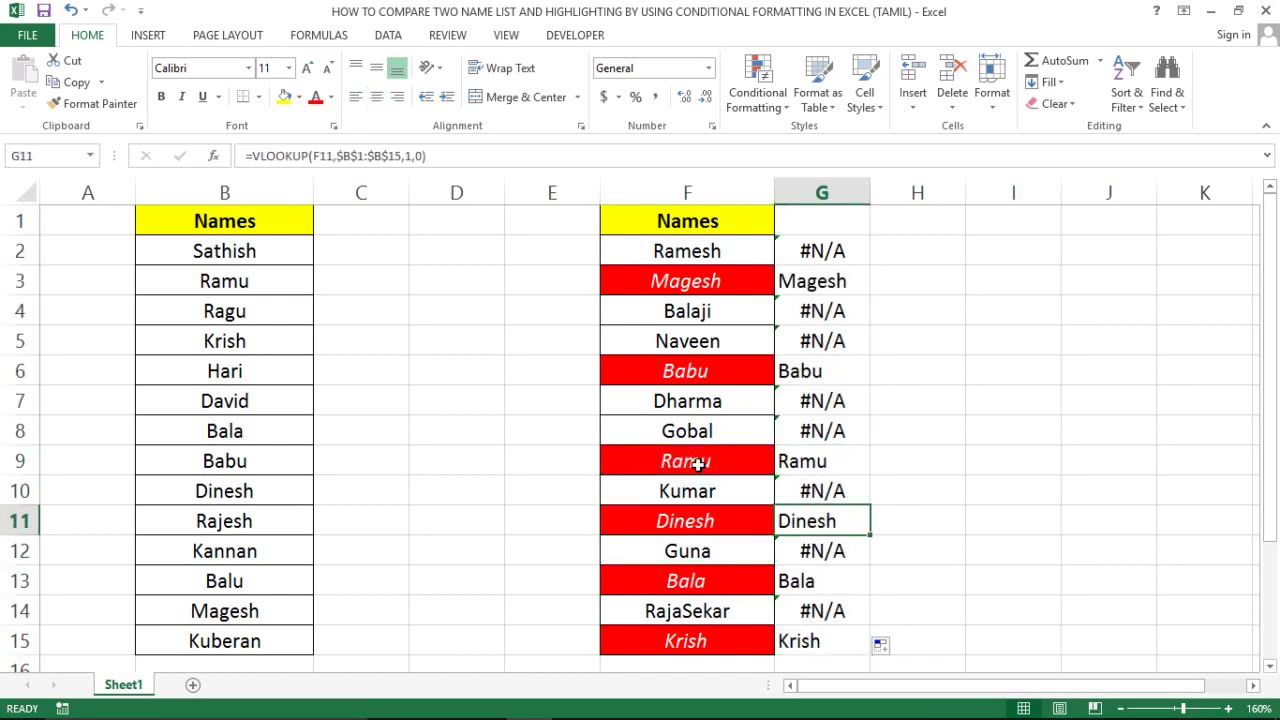
key("Left")
key("Down")
key("Down")
key("Down")
key("Up")
key("Right")
key("Left")
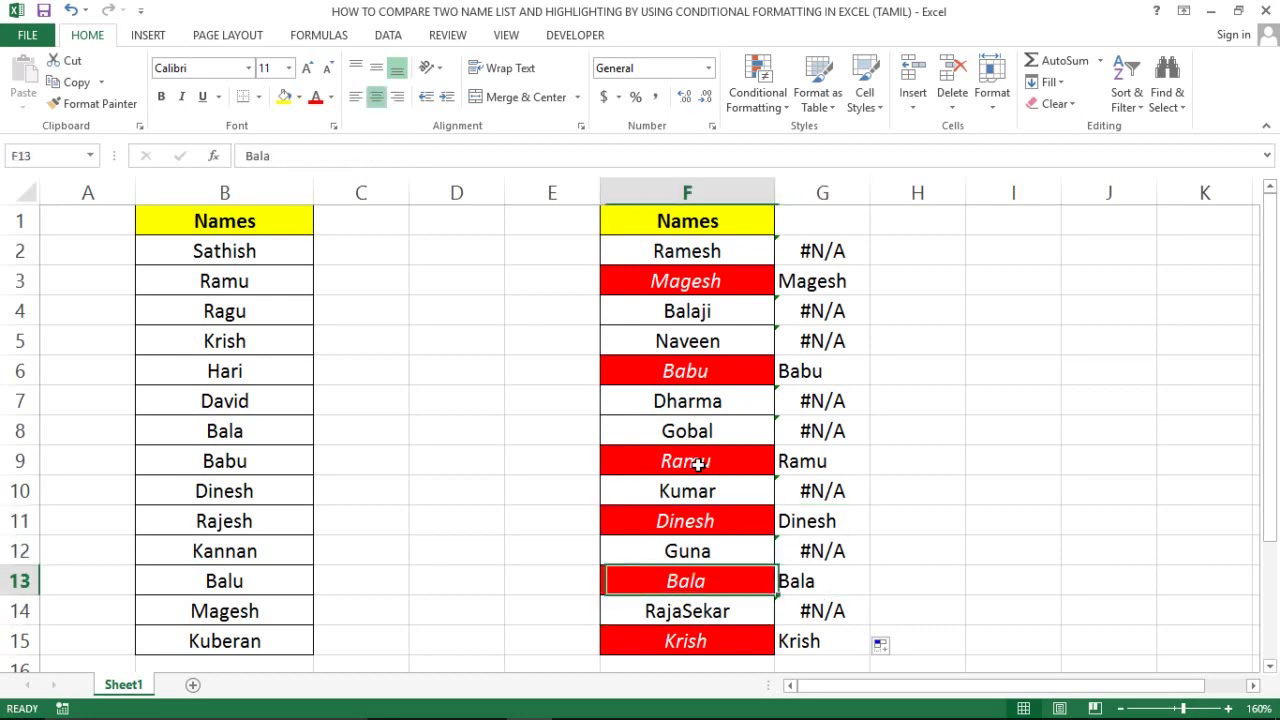
key("Left")
key("Right")
key("Down")
key("Right")
key("Left")
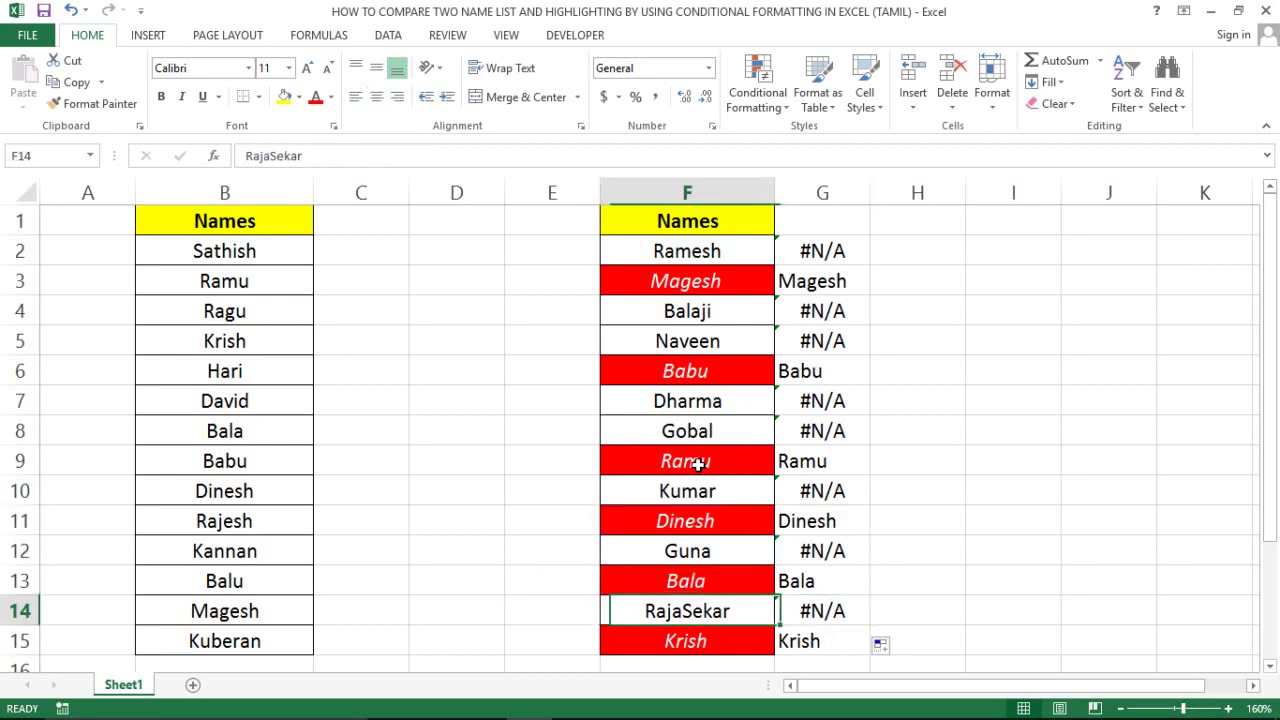
key("Down")
key("Down")
key("Up")
key("Up")
key("Up")
key("Up")
key("ctrl+Up")
Select G2:G15 and delete all the VLOOKUP results.
key("Right")
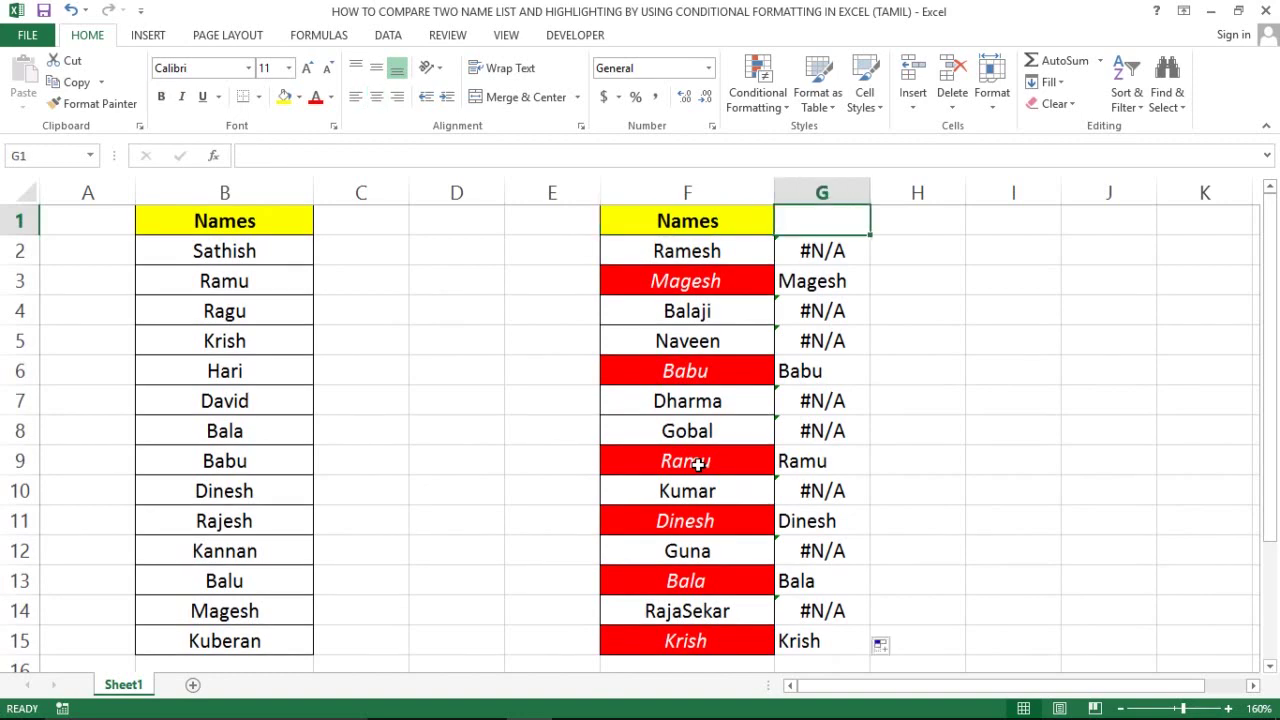
key("ctrl+shift+Down")
key("ctrl+shift+Down")
key("ctrl+shift+Down")
key("Right")
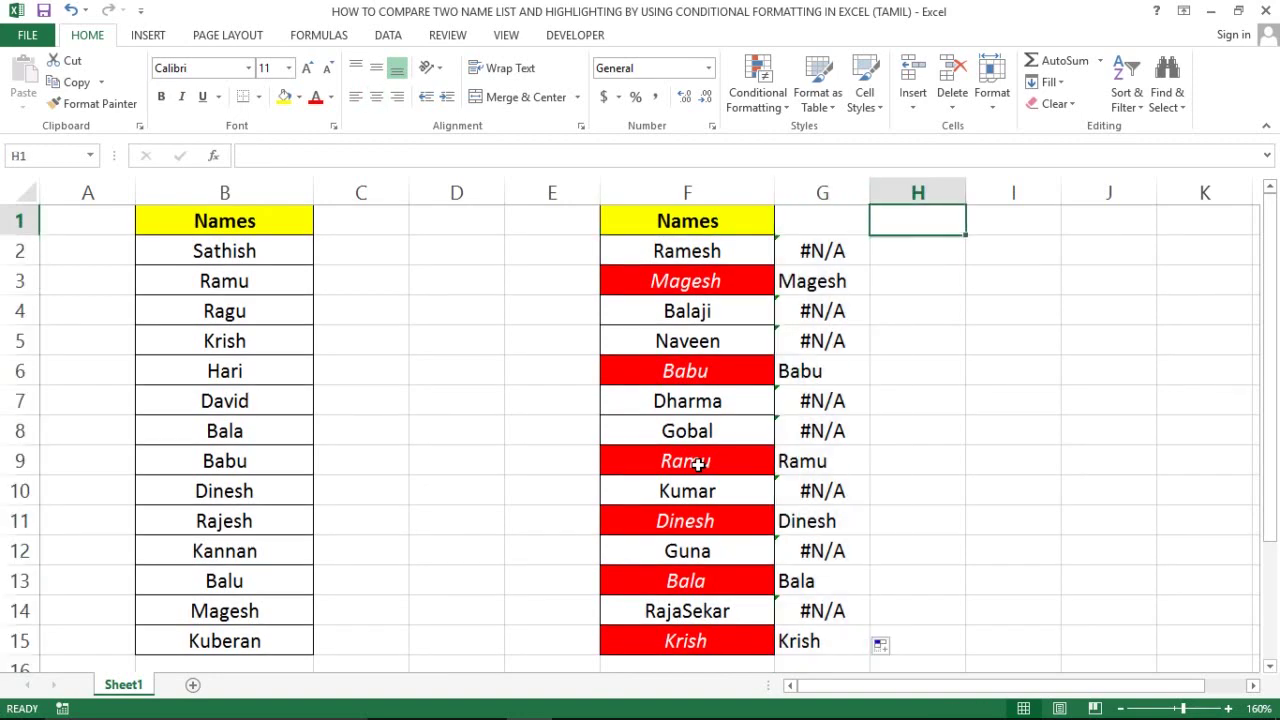
key("Left")
key("Down")
key("shift+Up")
key("shift+Down")
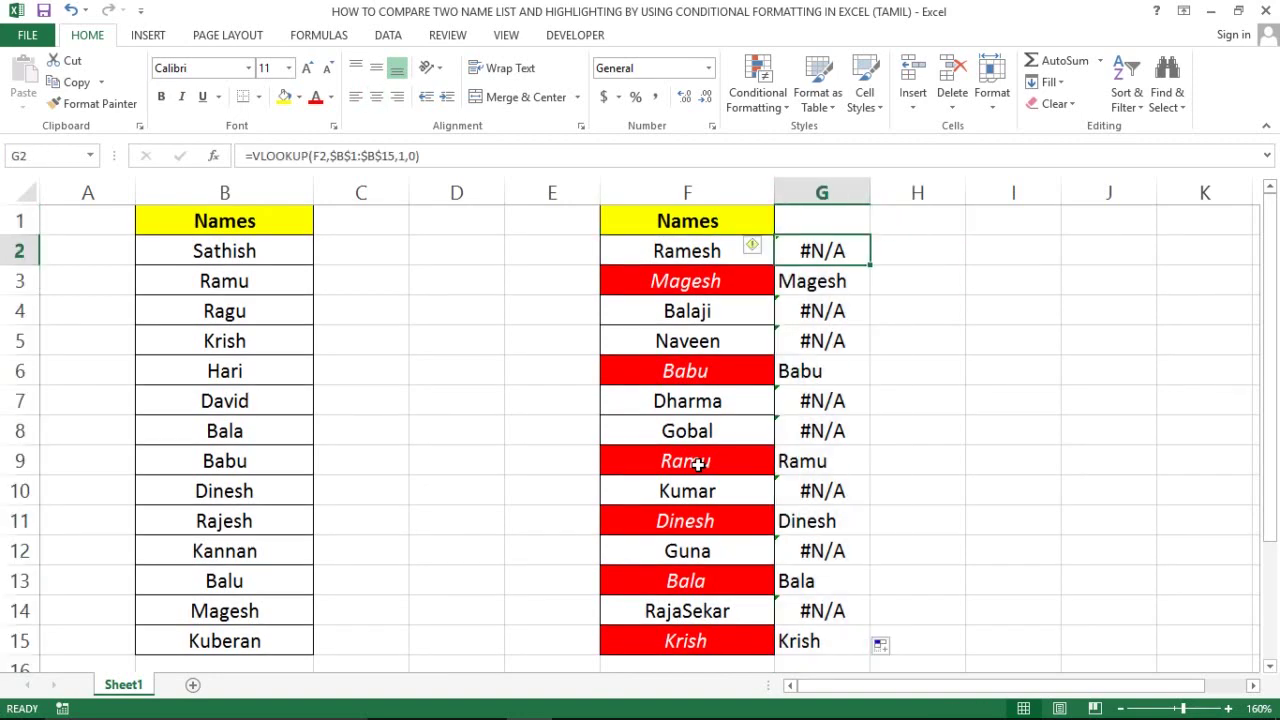
key("ctrl+shift+Down")
key("Delete")
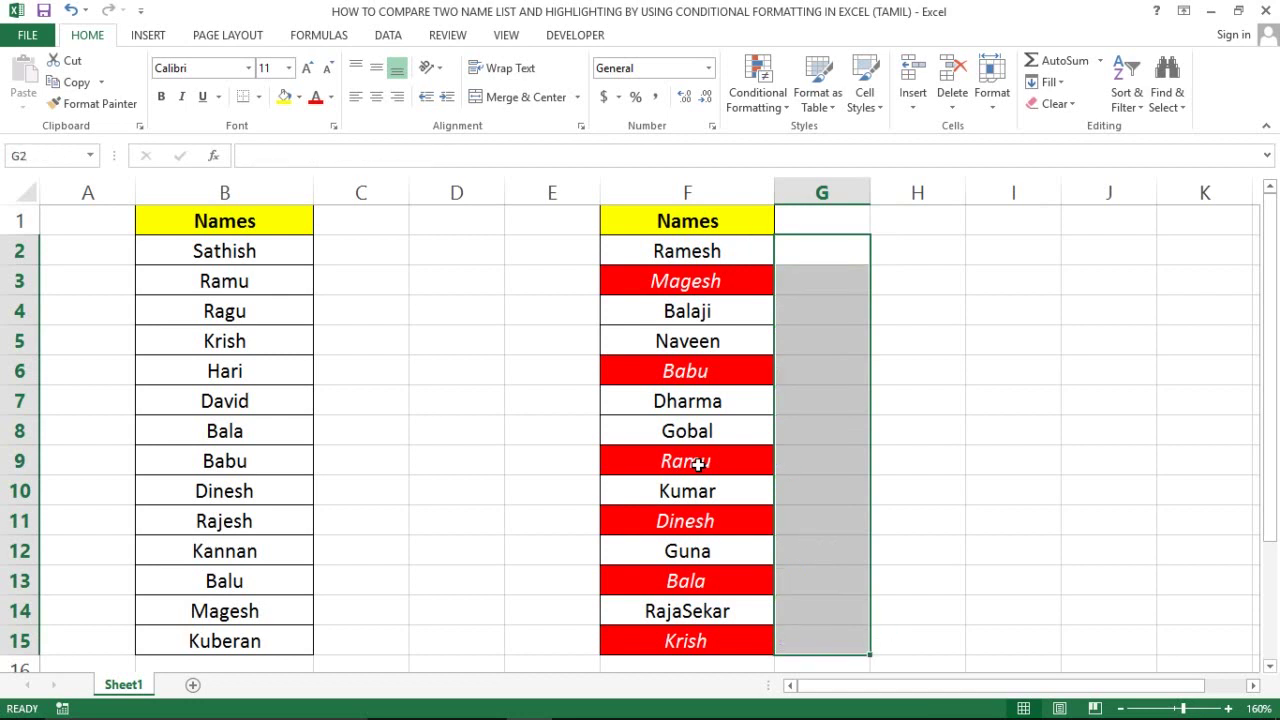
left_click(180, 288)
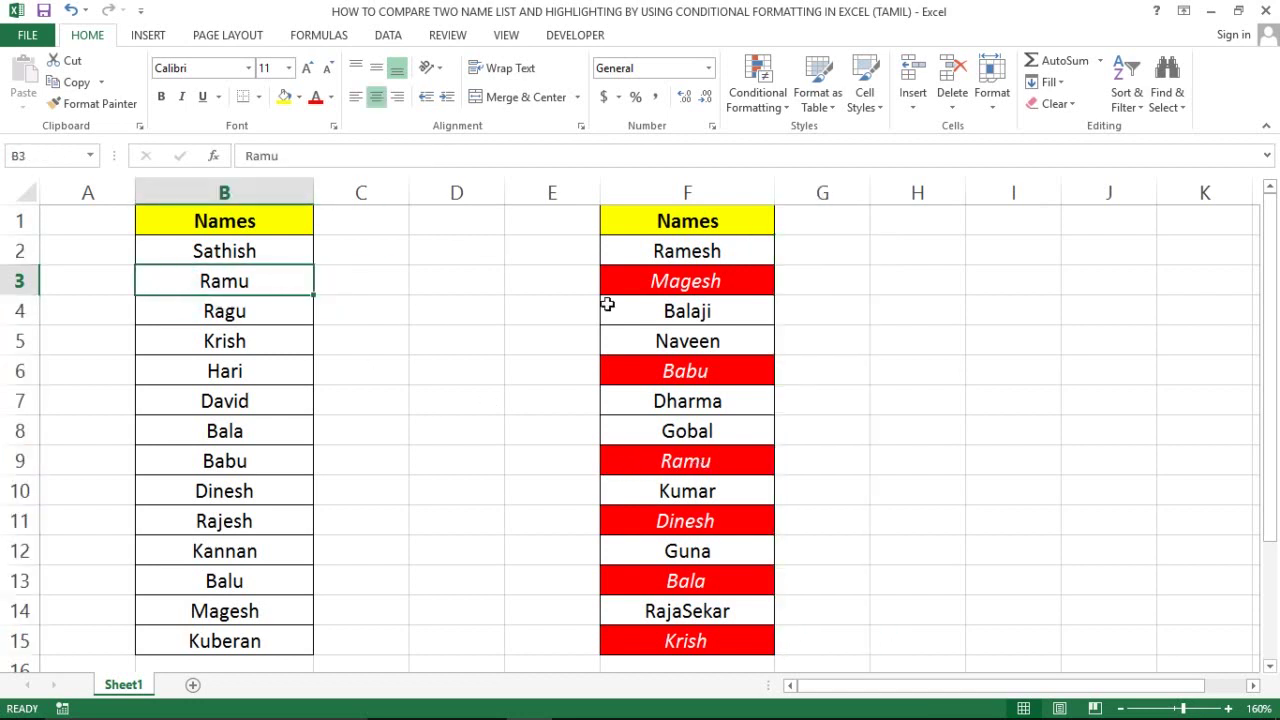
left_click(686, 251)
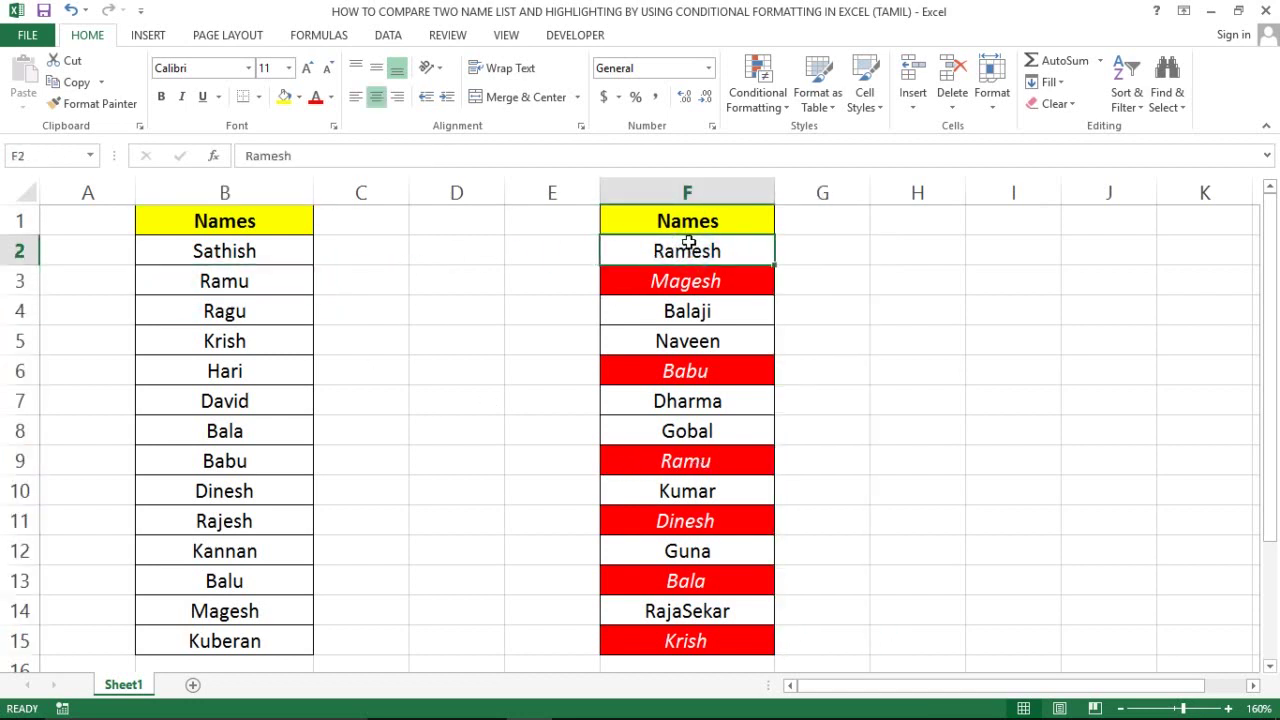
left_click(700, 190)
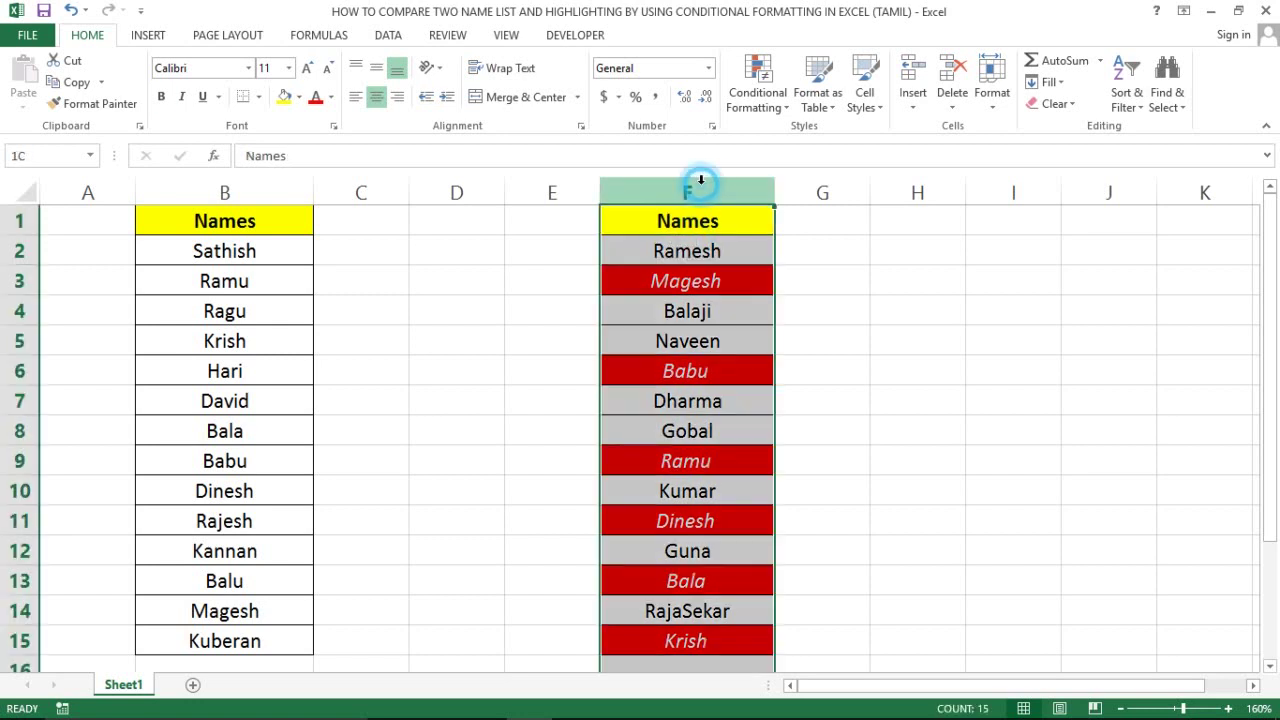
left_click(679, 238)
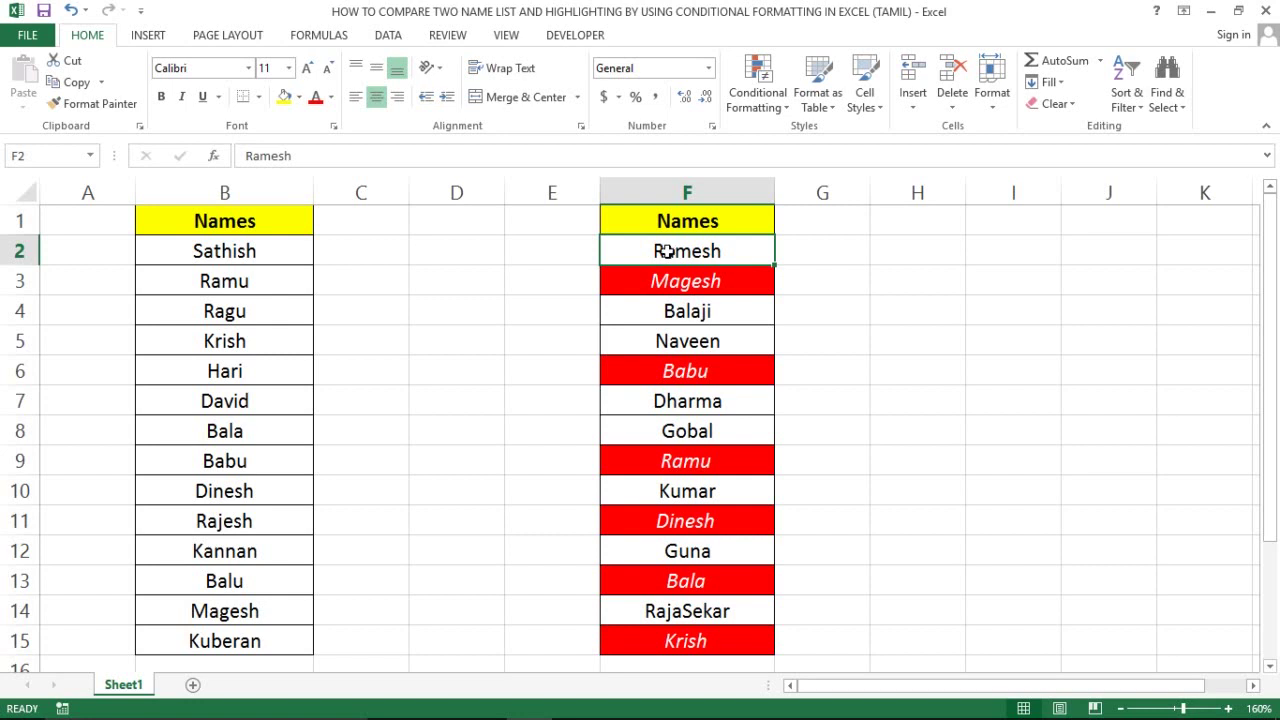
left_click(560, 300)
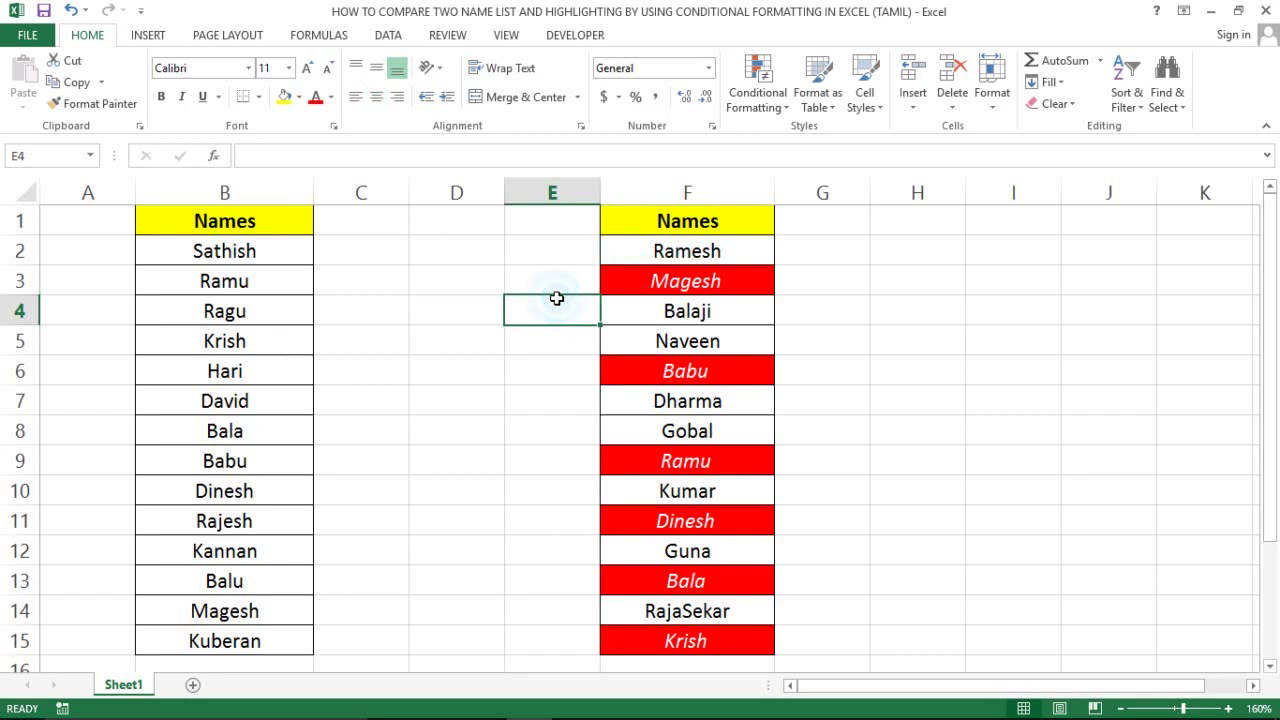
left_click(414, 288)
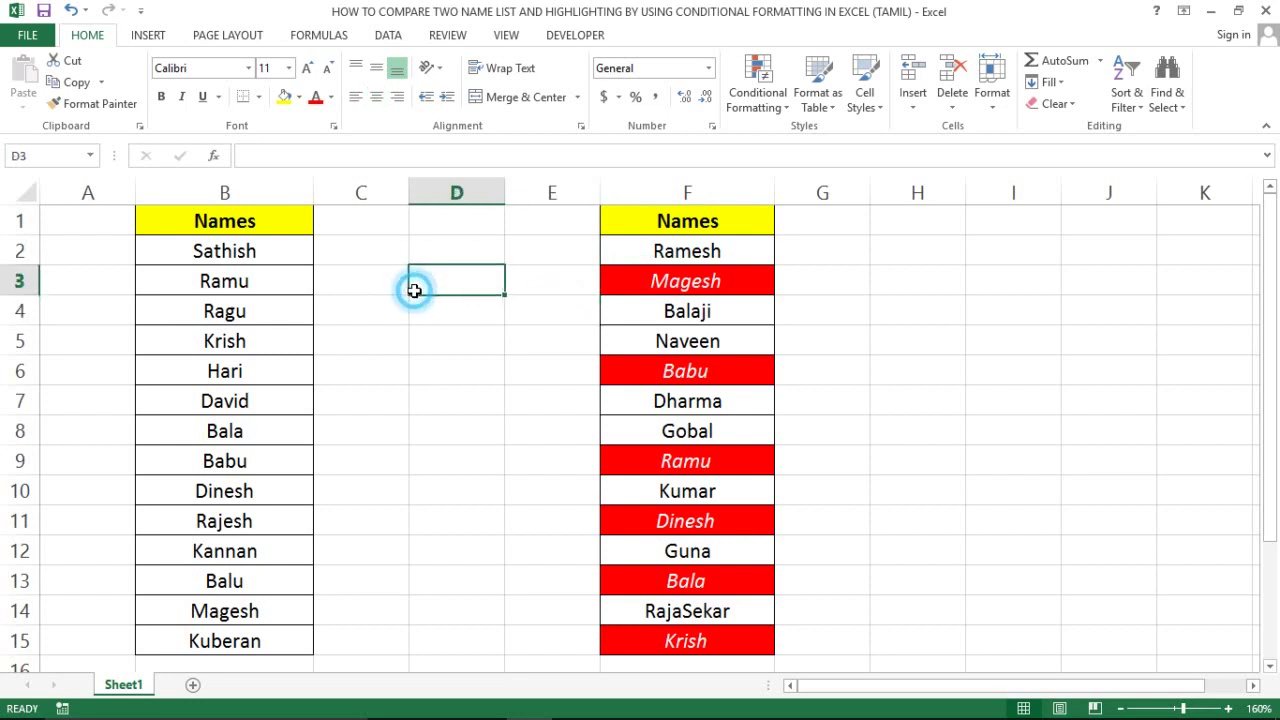
left_click(281, 368)
left_click(248, 230)
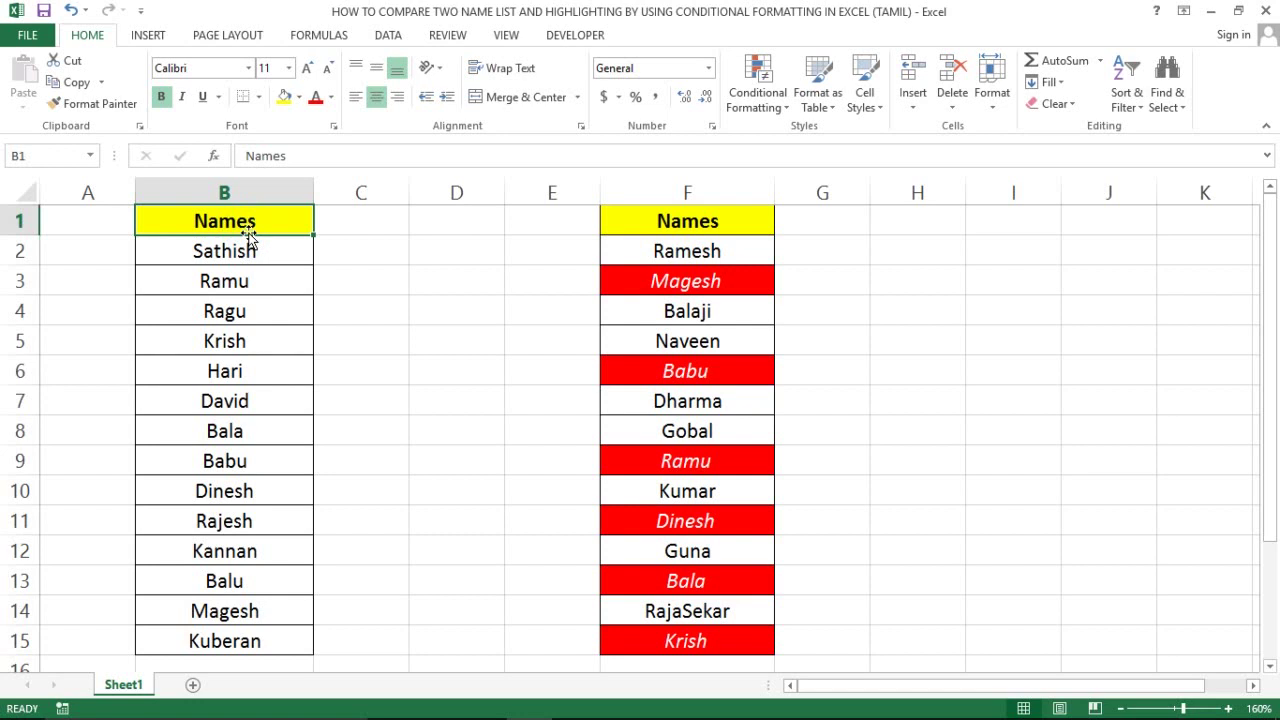
left_click(380, 326)
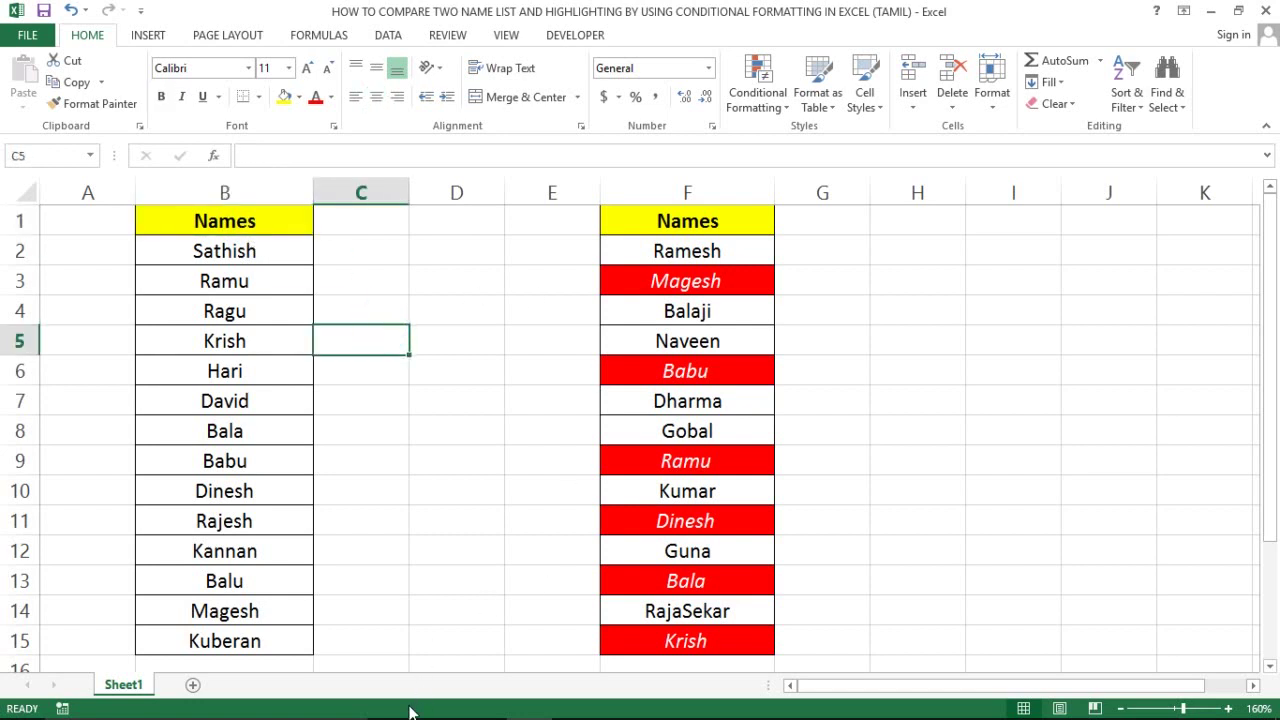